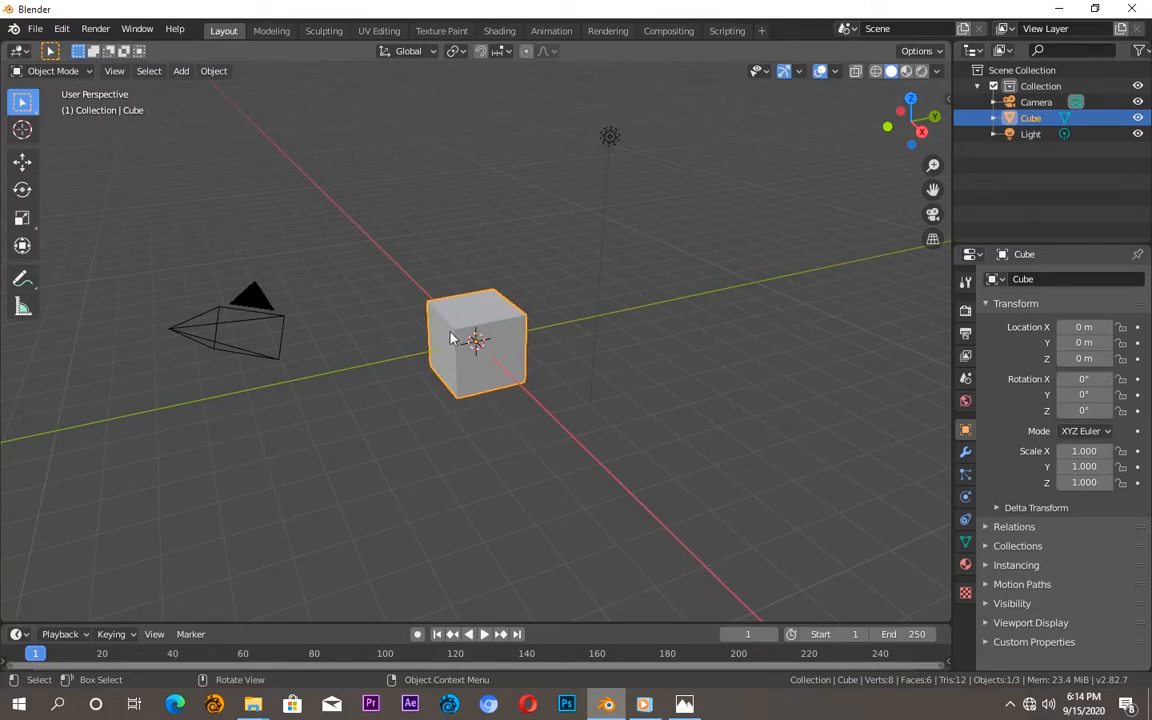
# - In Edit Mode with X-ray on, scale the cube's bottom vertices inward to about 0.75 to taper the body towards its base
pyautogui.press('KP_1')
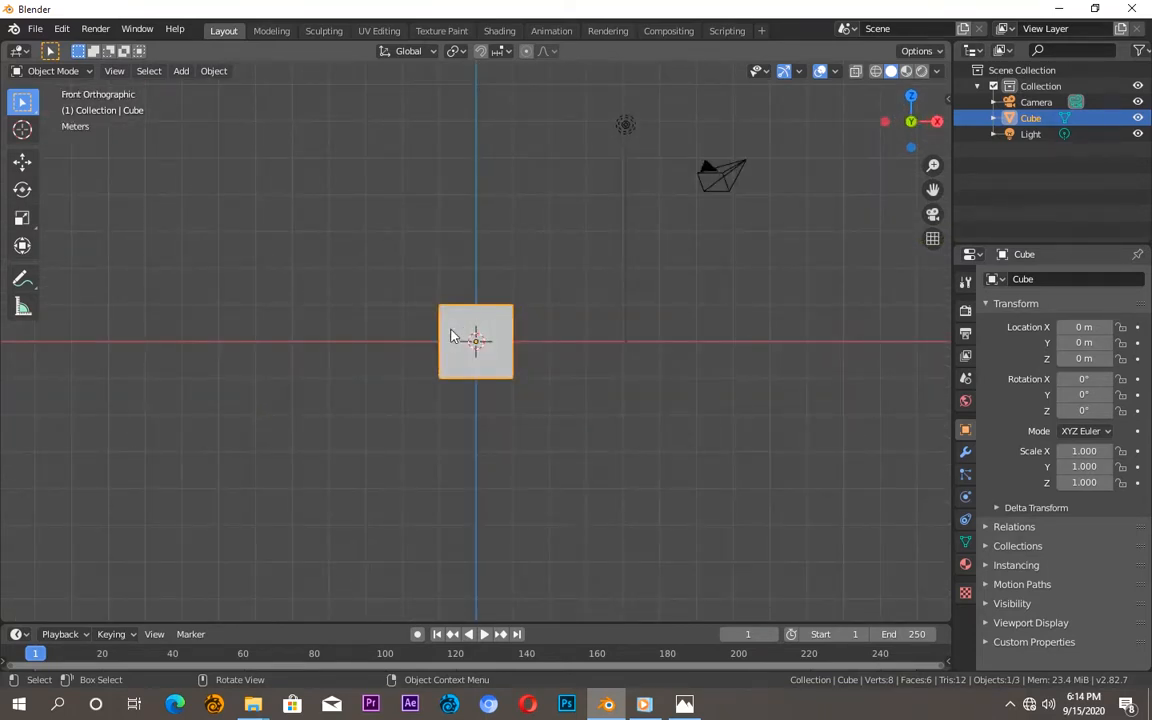
pyautogui.scroll(5, 465, 315)
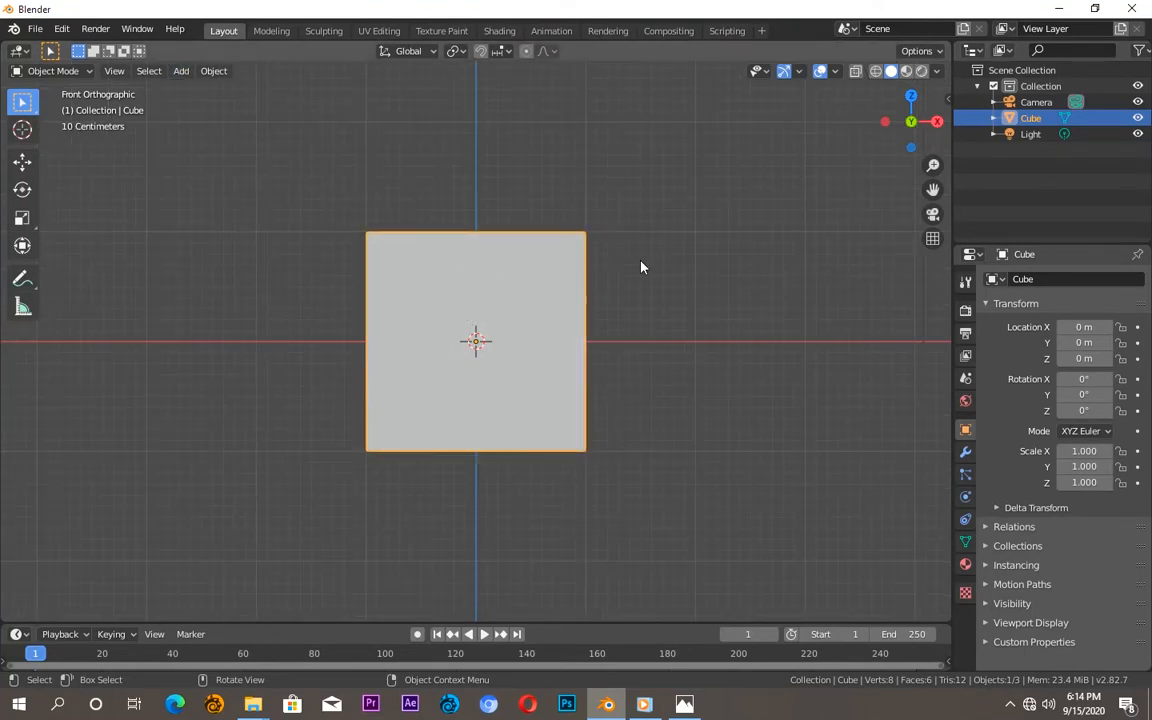
pyautogui.click(856, 72)
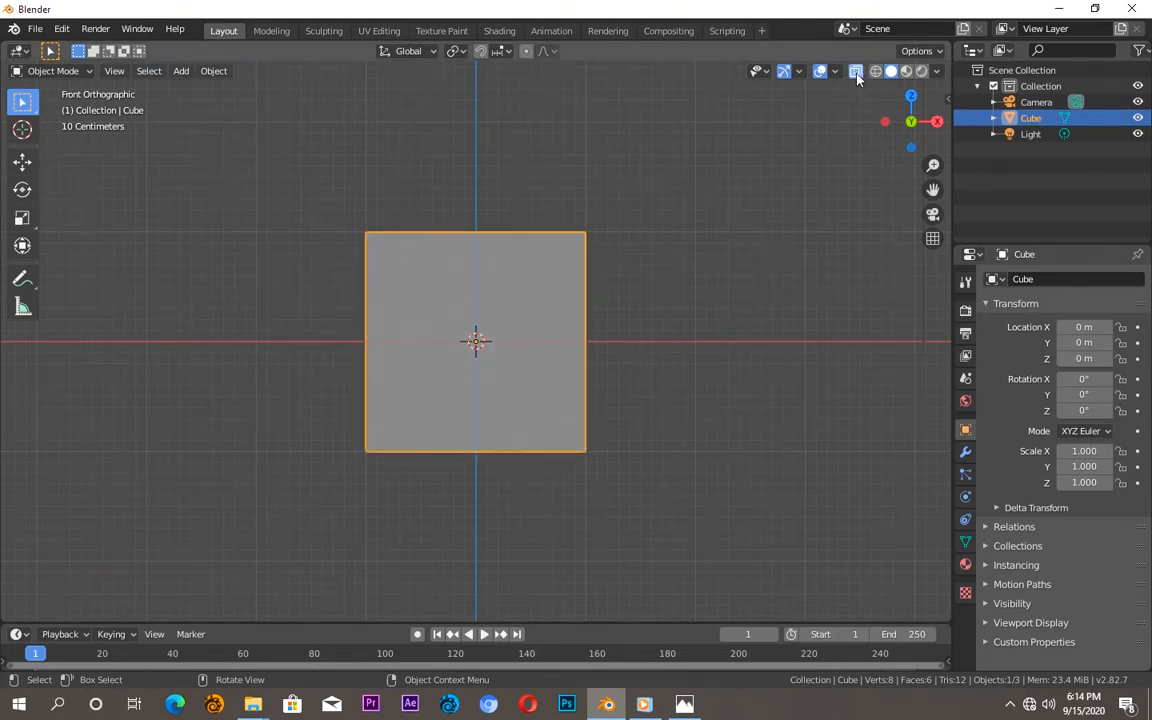
pyautogui.click(86, 71)
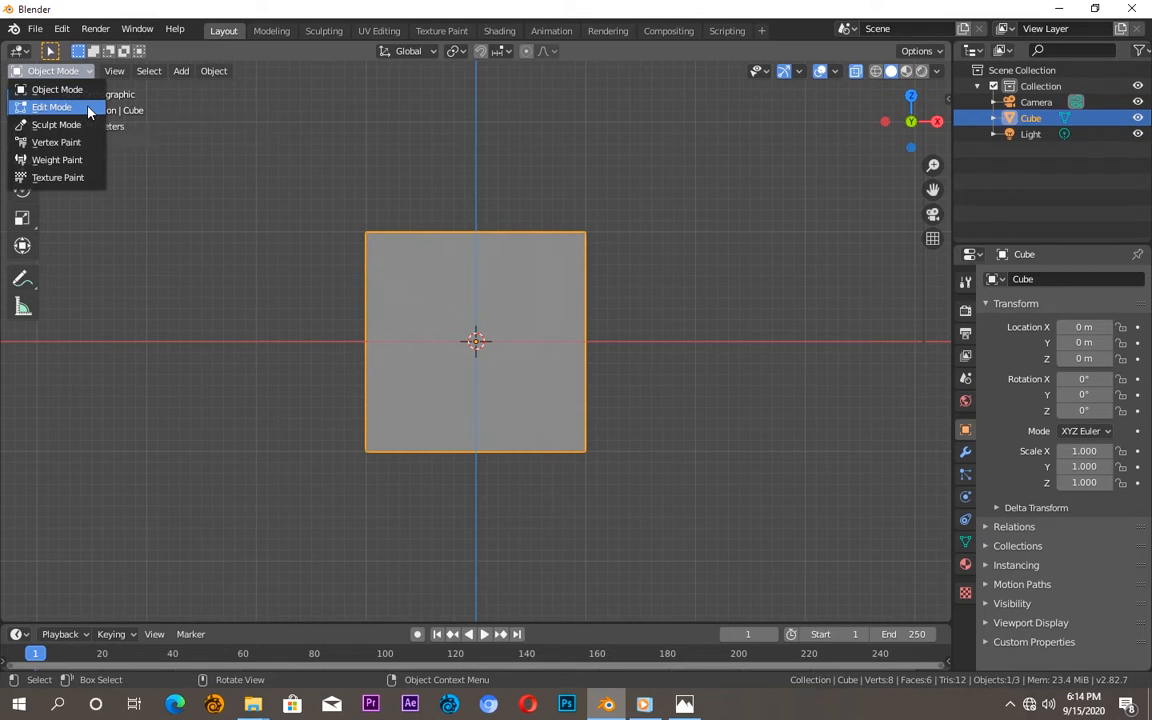
pyautogui.click(52, 107)
pyautogui.moveTo(275, 352); pyautogui.dragTo(688, 463)
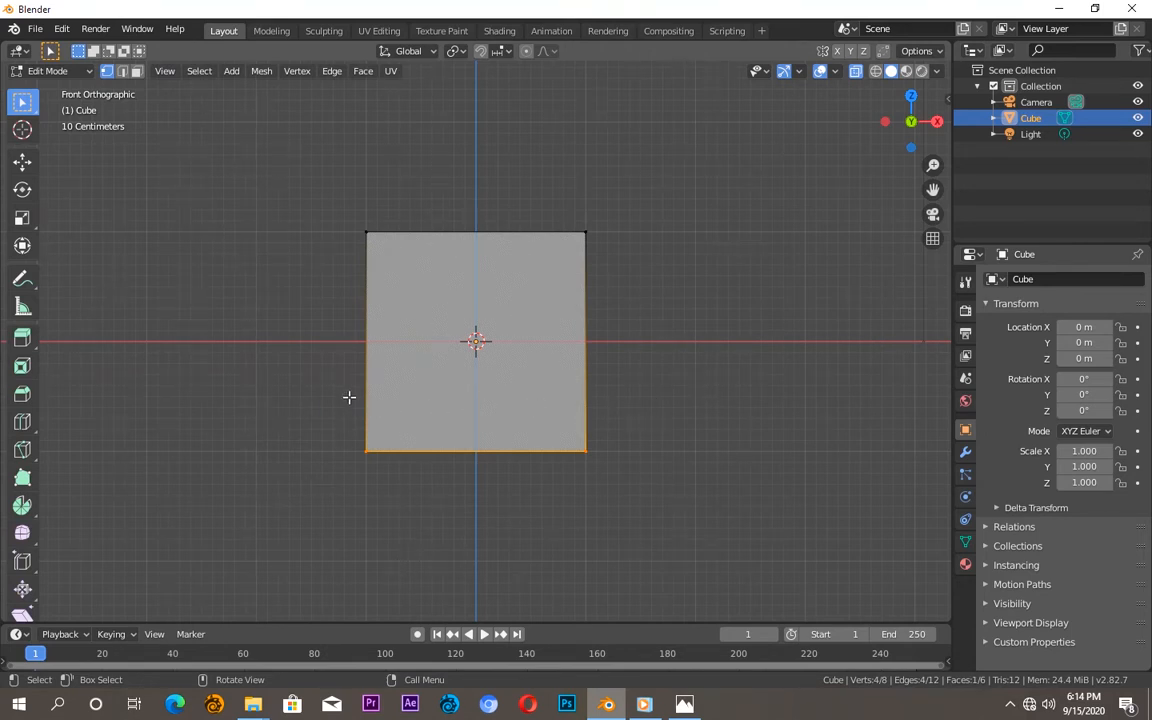
pyautogui.press('s')
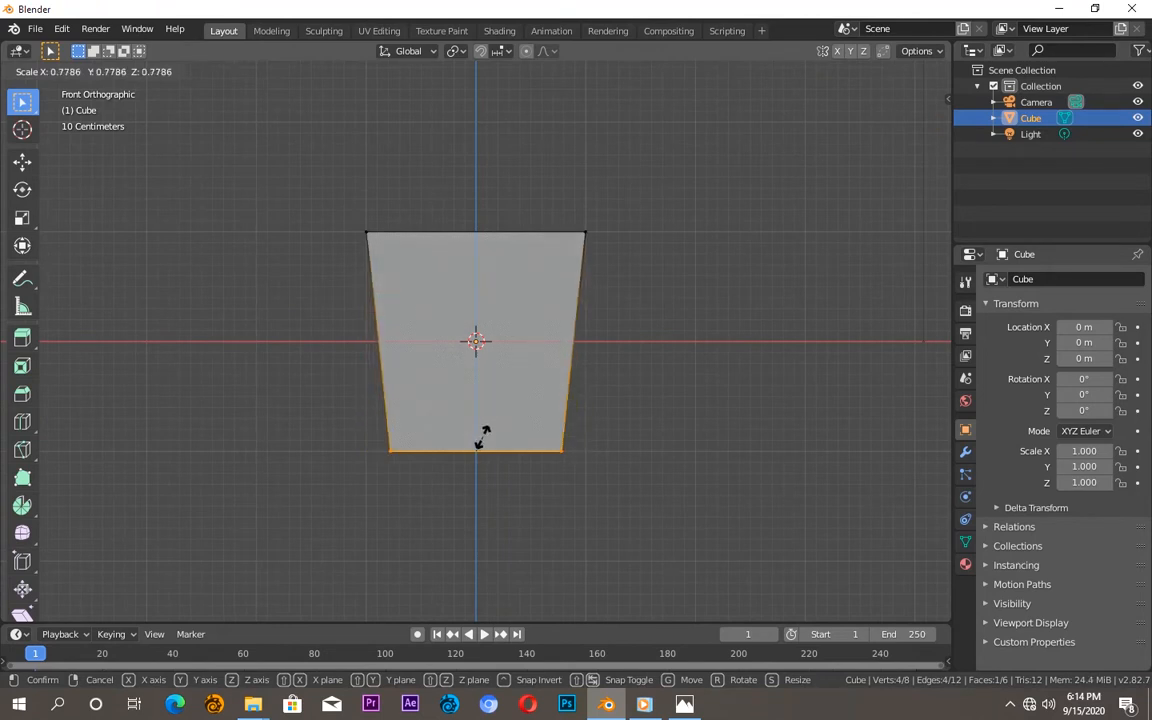
pyautogui.click(481, 437)
pyautogui.hotkey('alt', 'a')
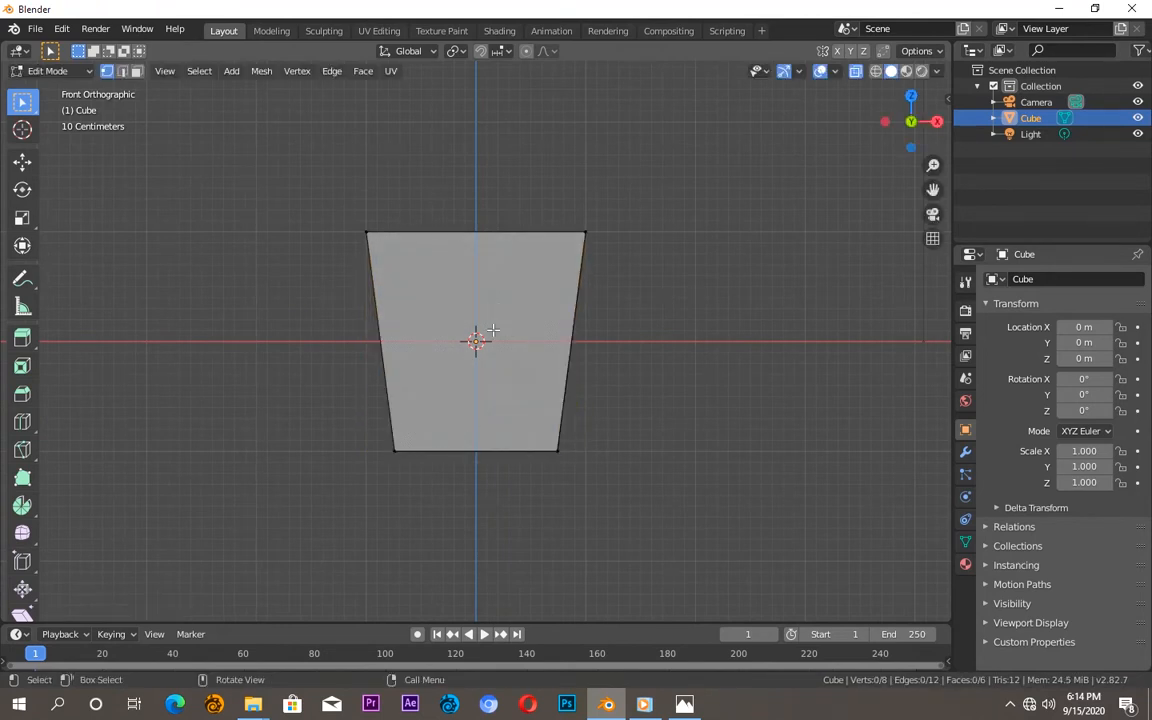
# - Add one centred vertical loop cut through the front and back of the tapered cube, without sliding it
pyautogui.hotkey('ctrl', 'r')
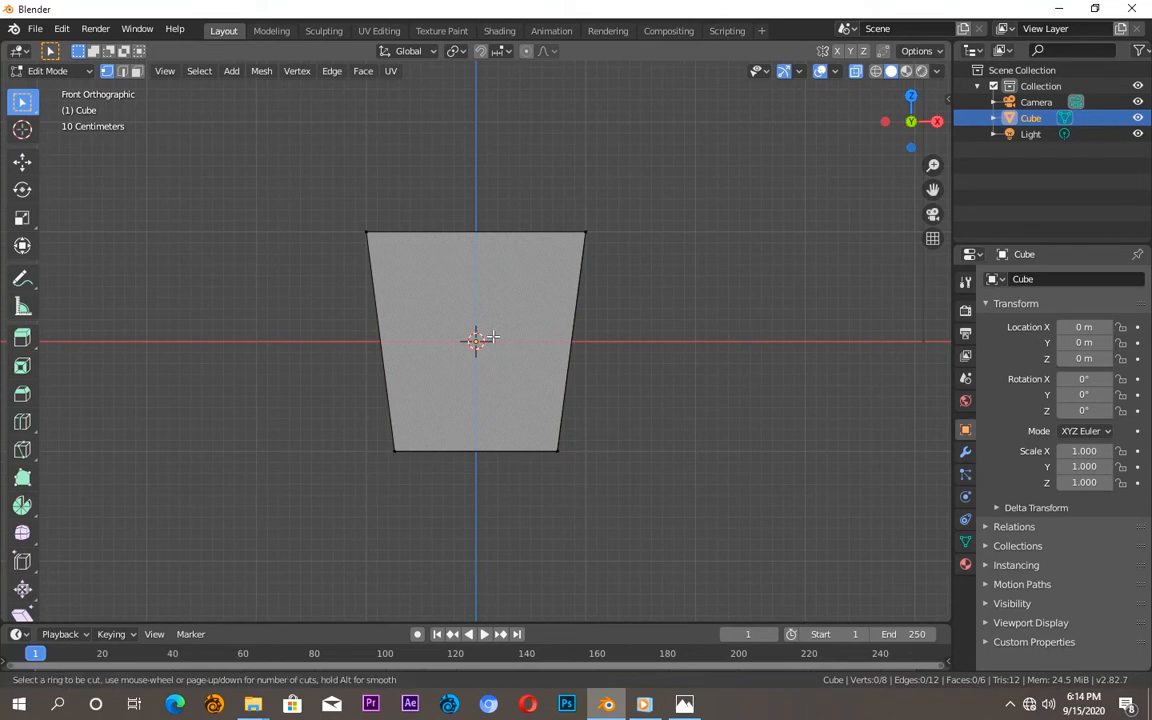
pyautogui.click(484, 231)
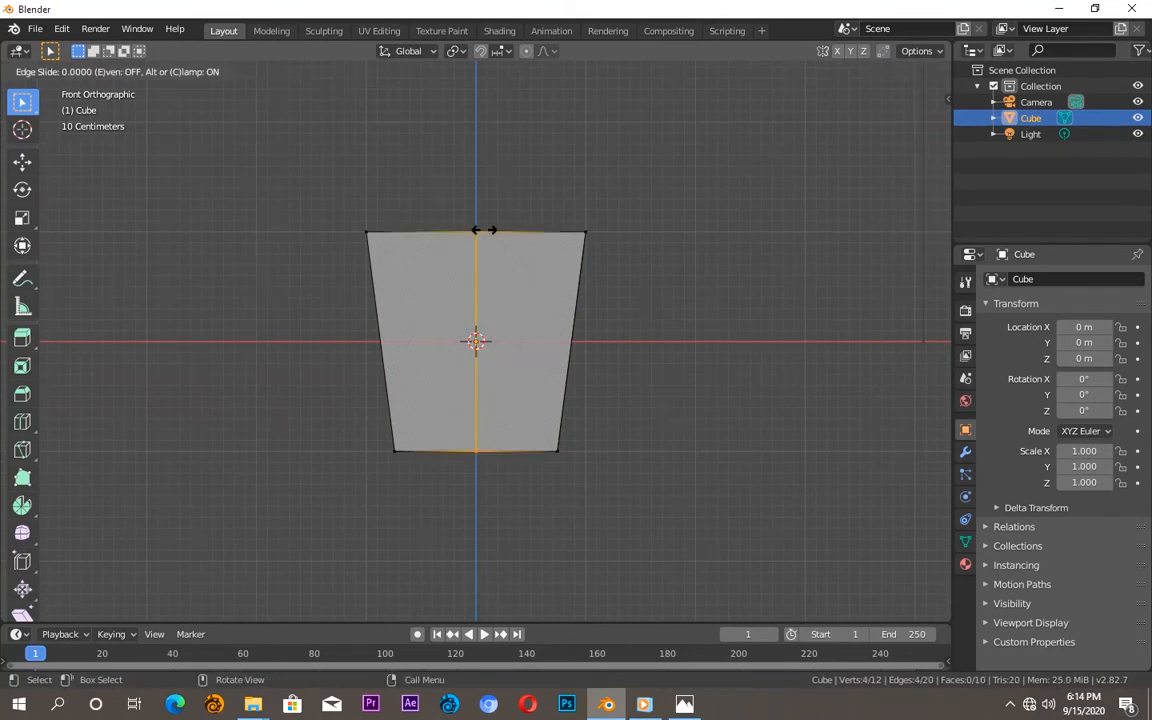
pyautogui.rightClick(484, 231)
# - Move the middle edge of the cube's top face straight up along Z to form a gabled roof ridge
pyautogui.click(476, 226)
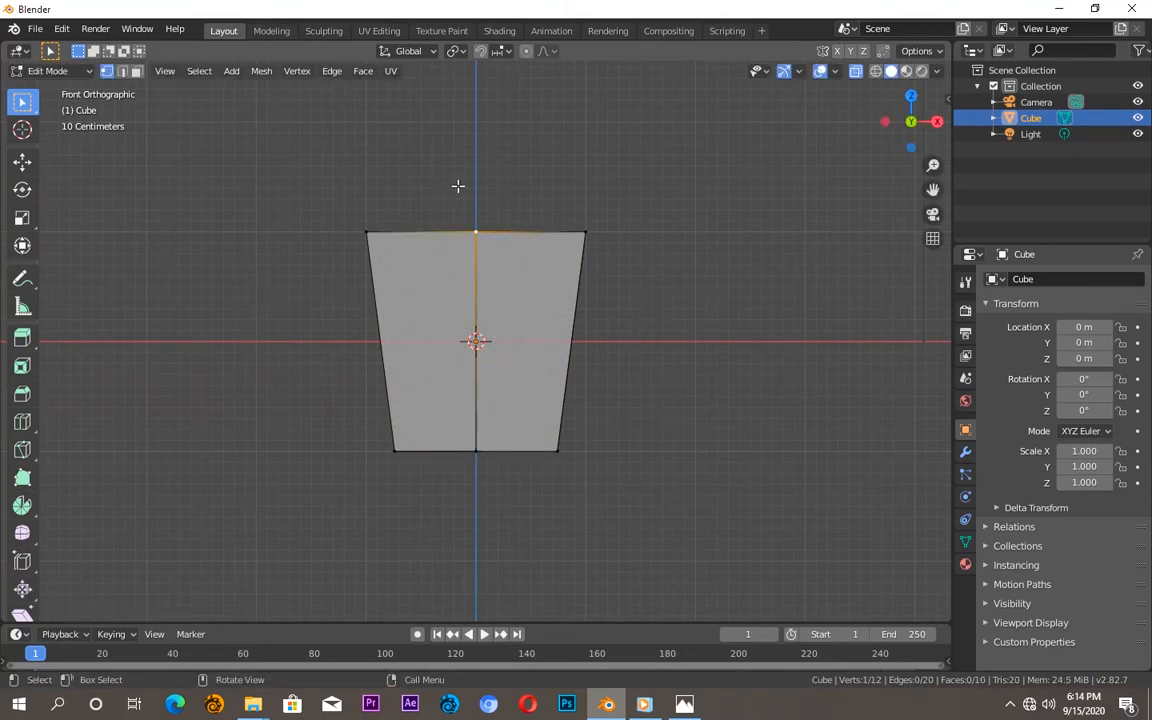
pyautogui.moveTo(442, 193); pyautogui.dragTo(483, 237)
pyautogui.click(23, 162)
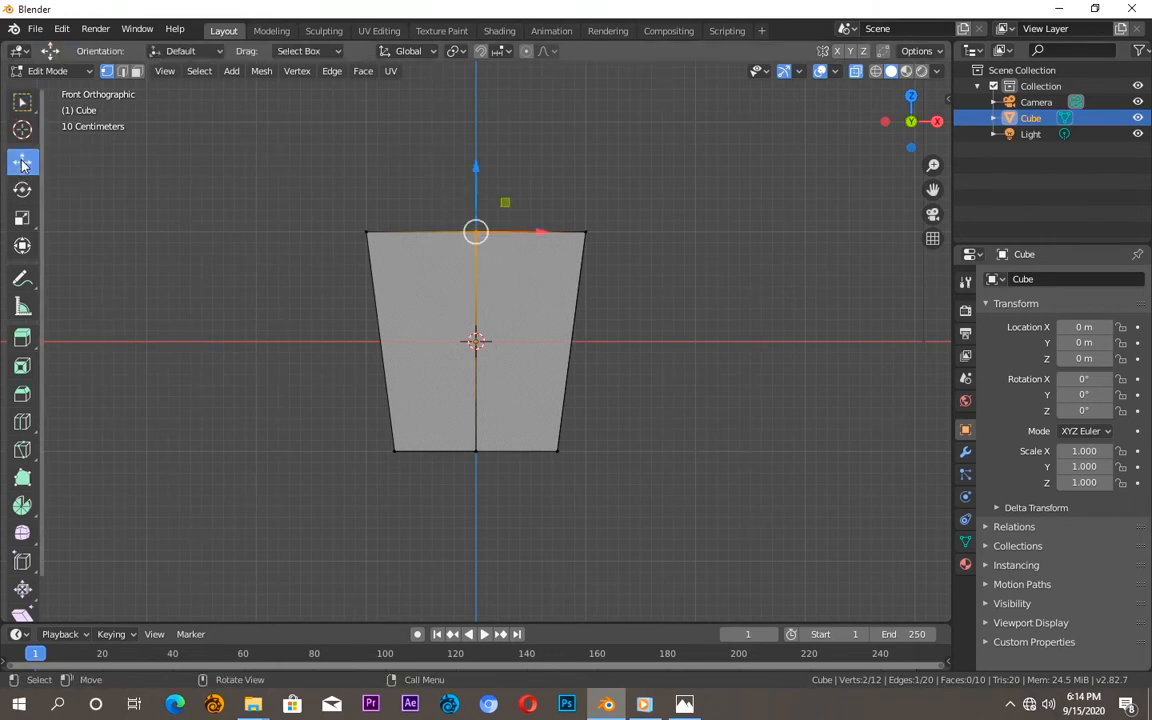
pyautogui.moveTo(476, 166); pyautogui.dragTo(470, 77)
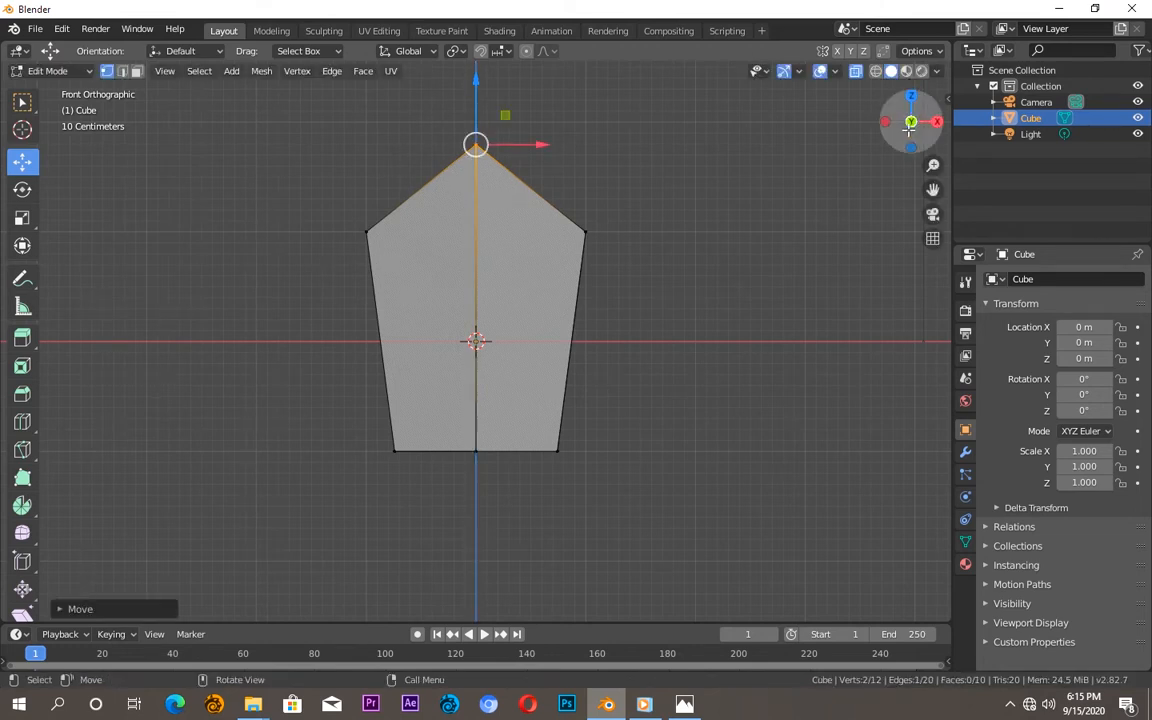
# - Add a horizontal loop cut around the house walls, slid slightly above mid-height
pyautogui.moveTo(908, 127); pyautogui.dragTo(905, 112)
pyautogui.hotkey('alt', 'z')
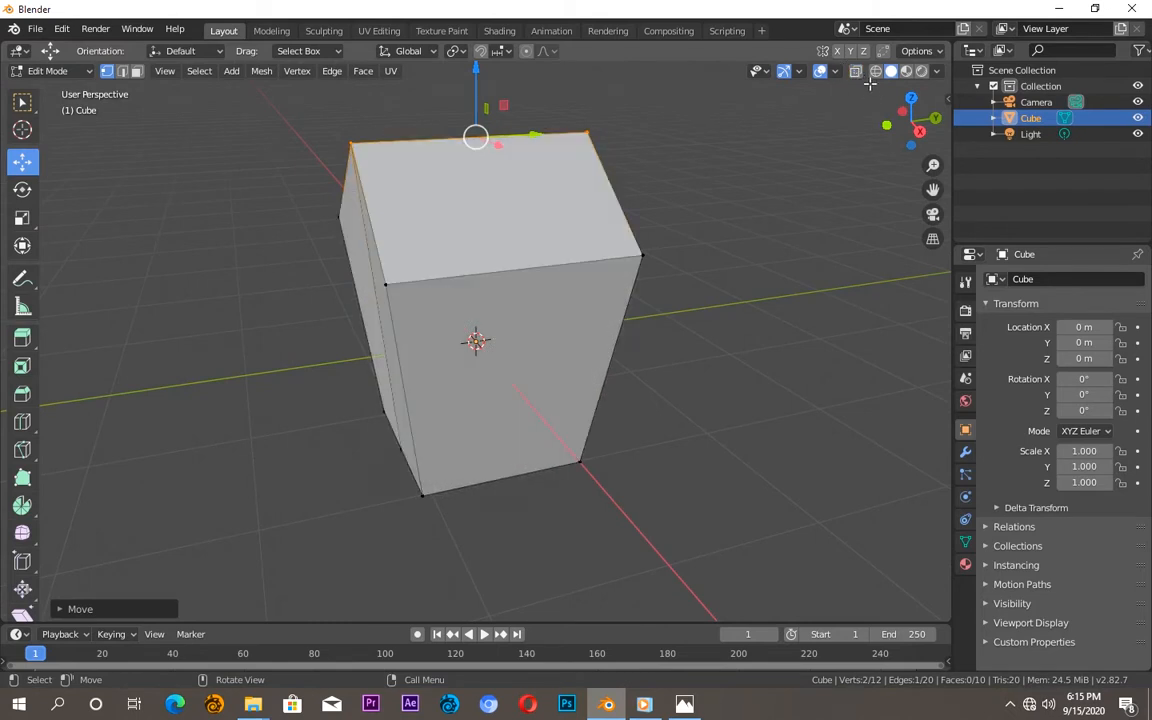
pyautogui.moveTo(908, 119); pyautogui.dragTo(914, 118)
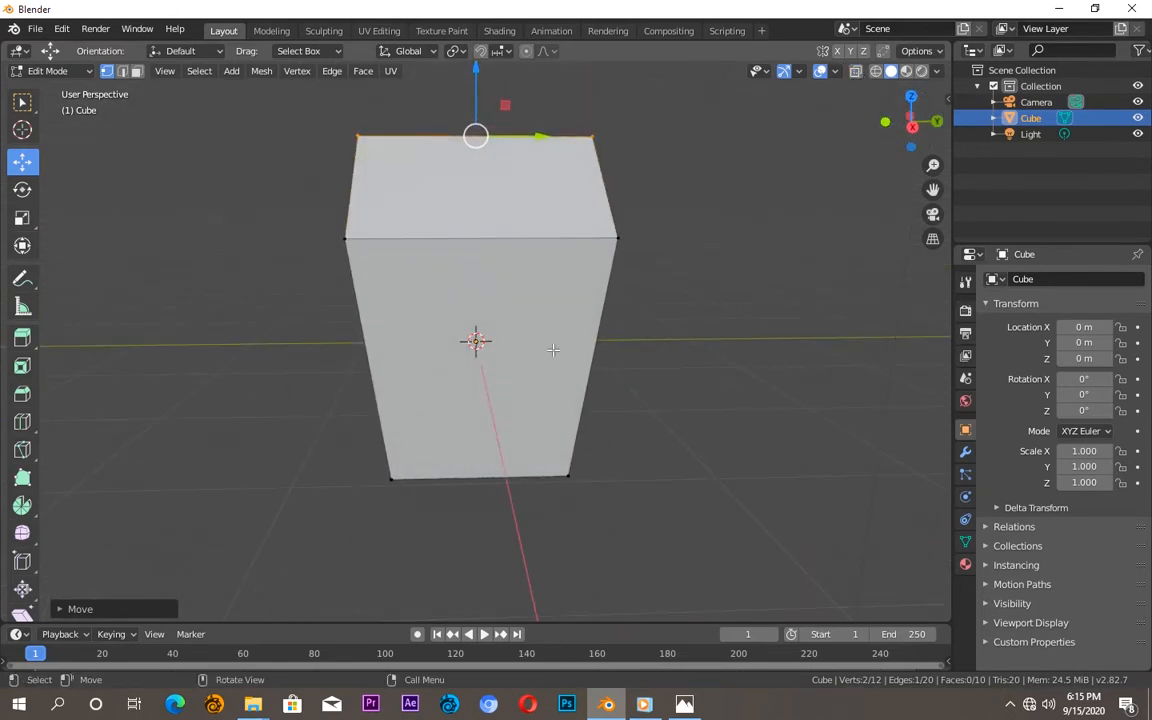
pyautogui.press('ctrl')
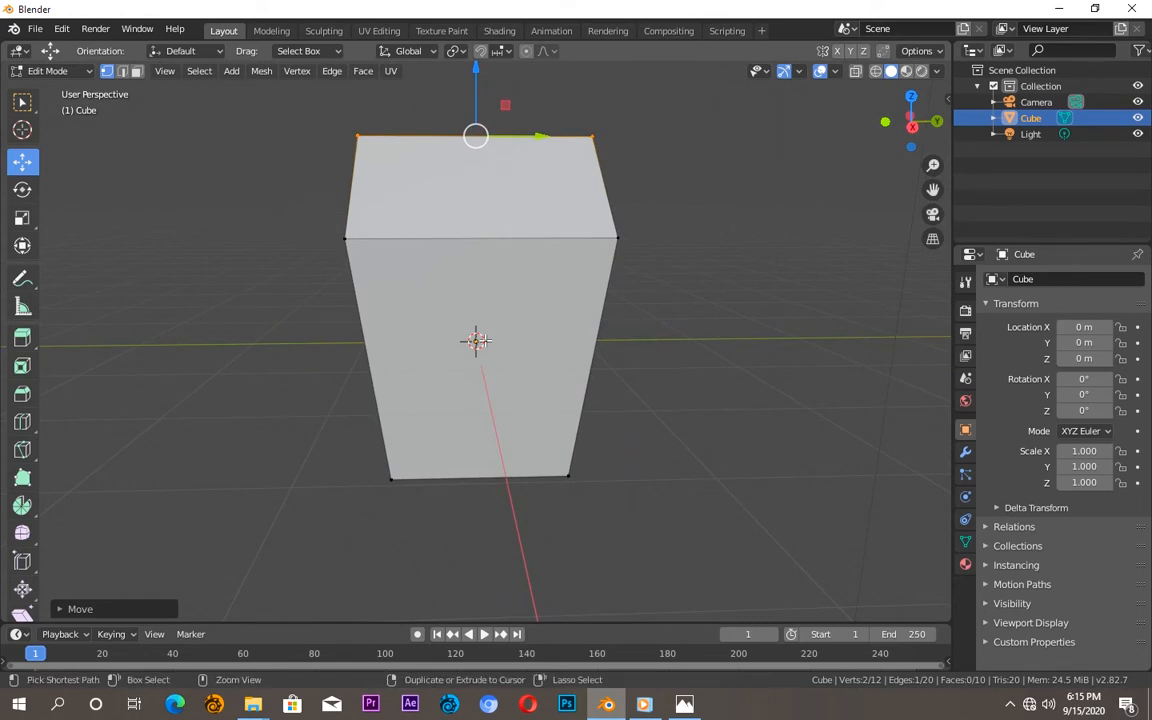
pyautogui.hotkey('ctrl', 'r')
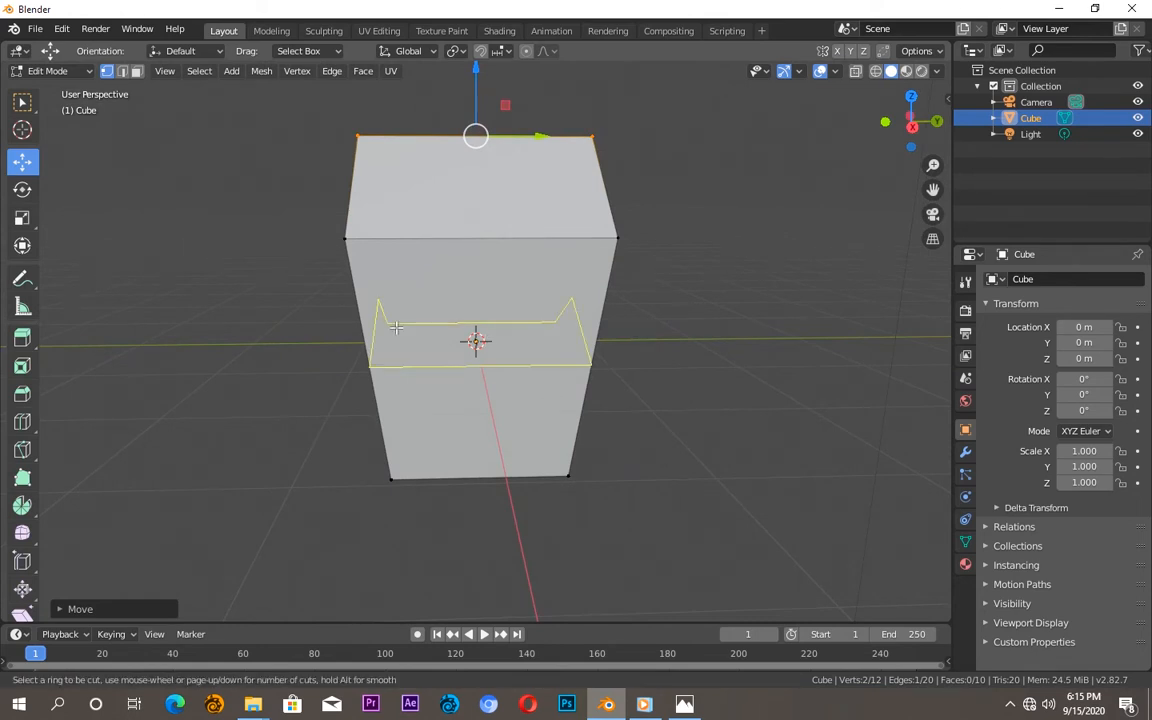
pyautogui.click(395, 327)
pyautogui.click(395, 315)
# - Lower the raised middle vertices of the horizontal loop along Z, front and back, until they are level with its corners
pyautogui.click(855, 71)
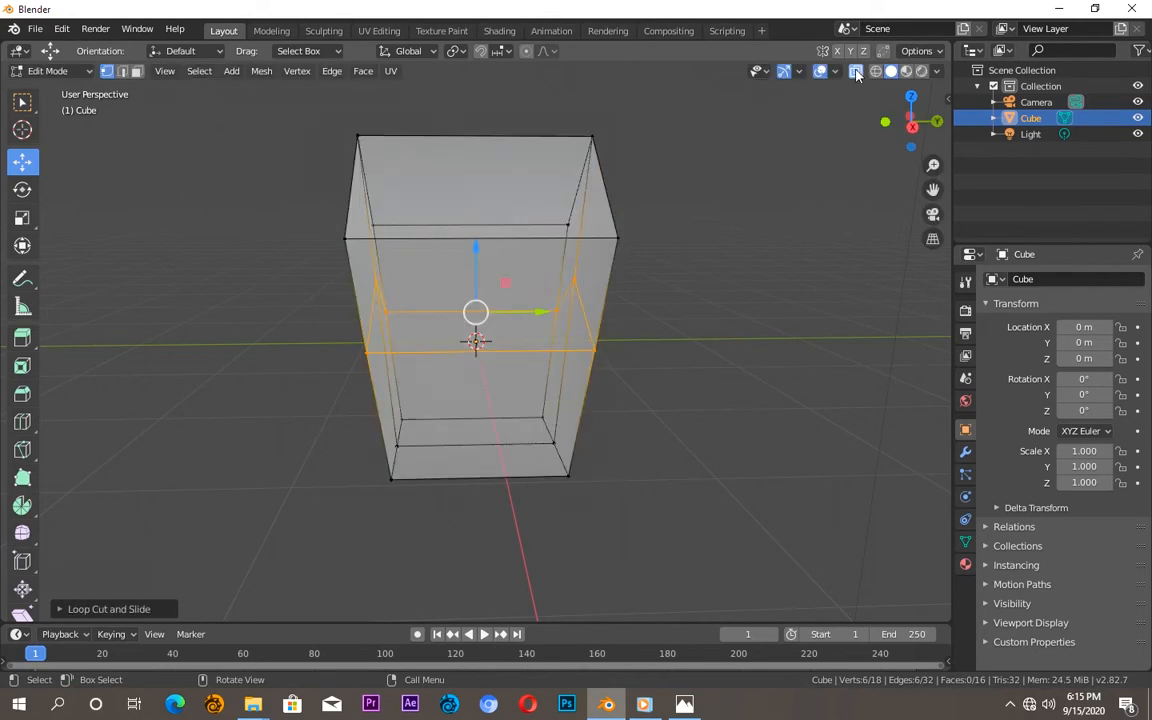
pyautogui.press('KP_1')
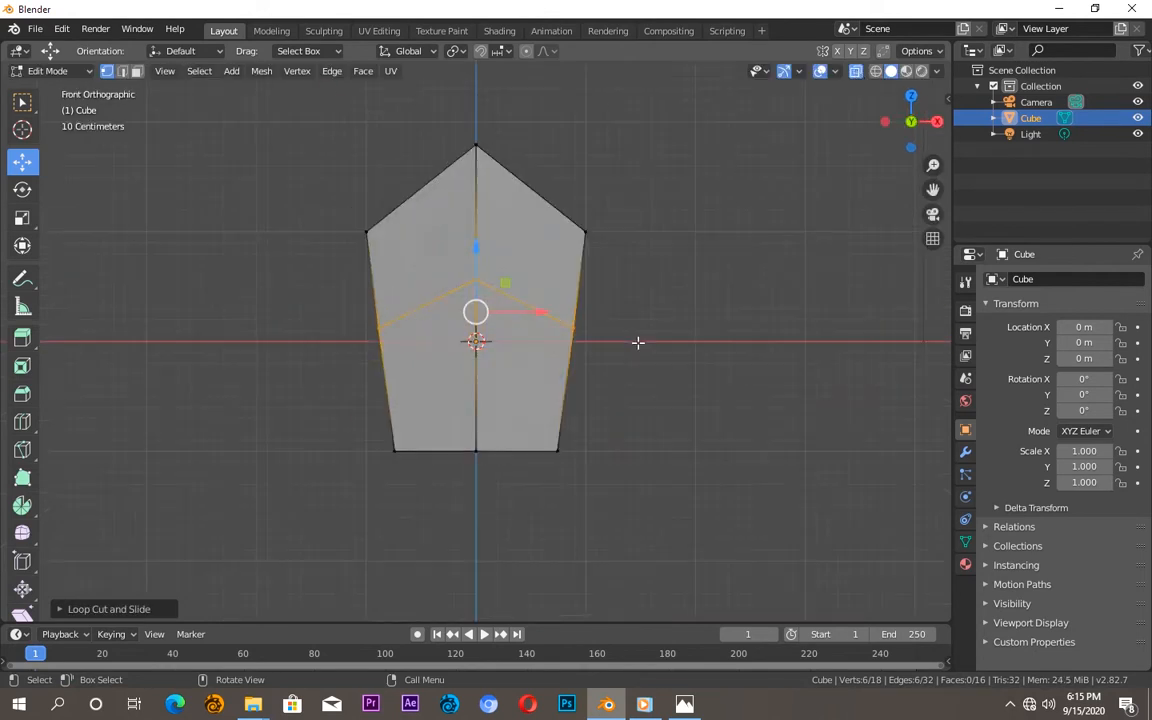
pyautogui.moveTo(455, 257); pyautogui.dragTo(495, 312)
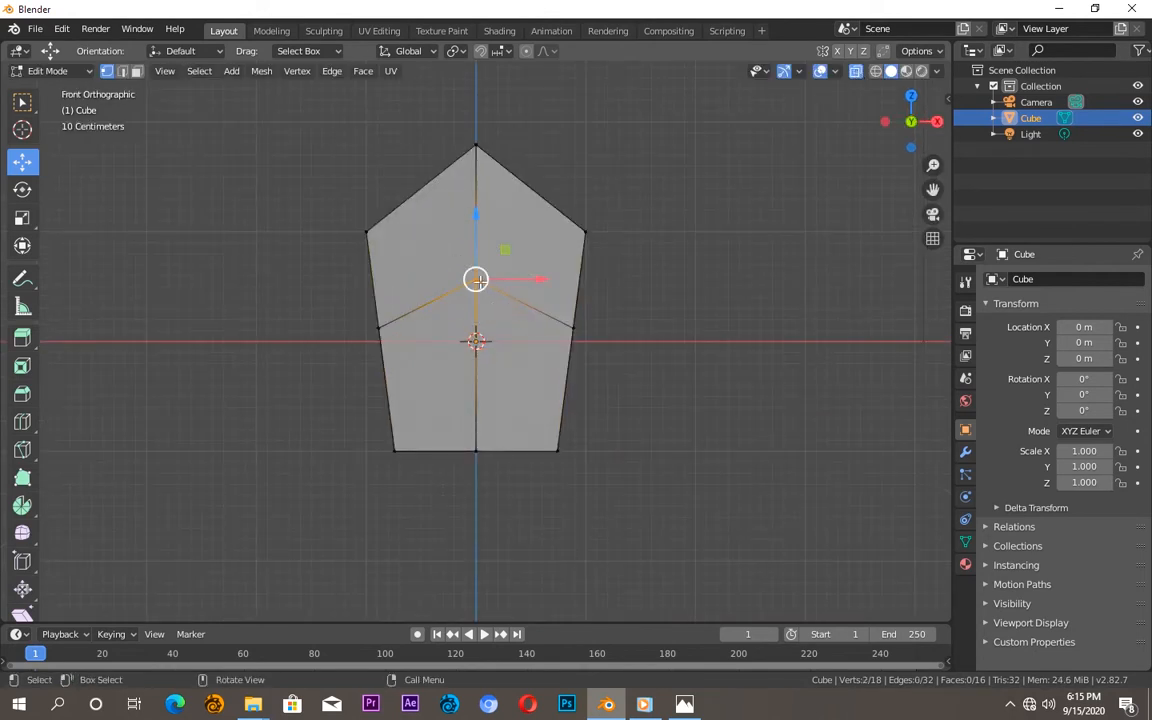
pyautogui.moveTo(477, 227); pyautogui.dragTo(477, 277)
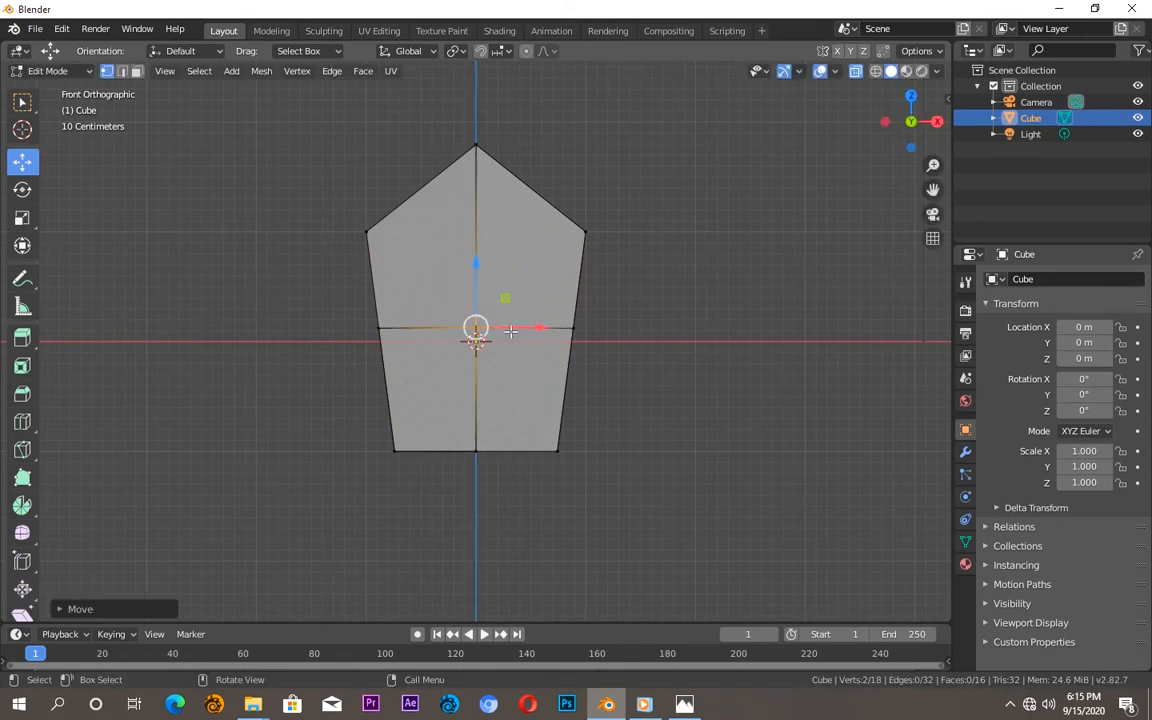
# - Add another horizontal loop cut around the upper walls, about midway between the eaves and the existing loop
pyautogui.press('KP_3')
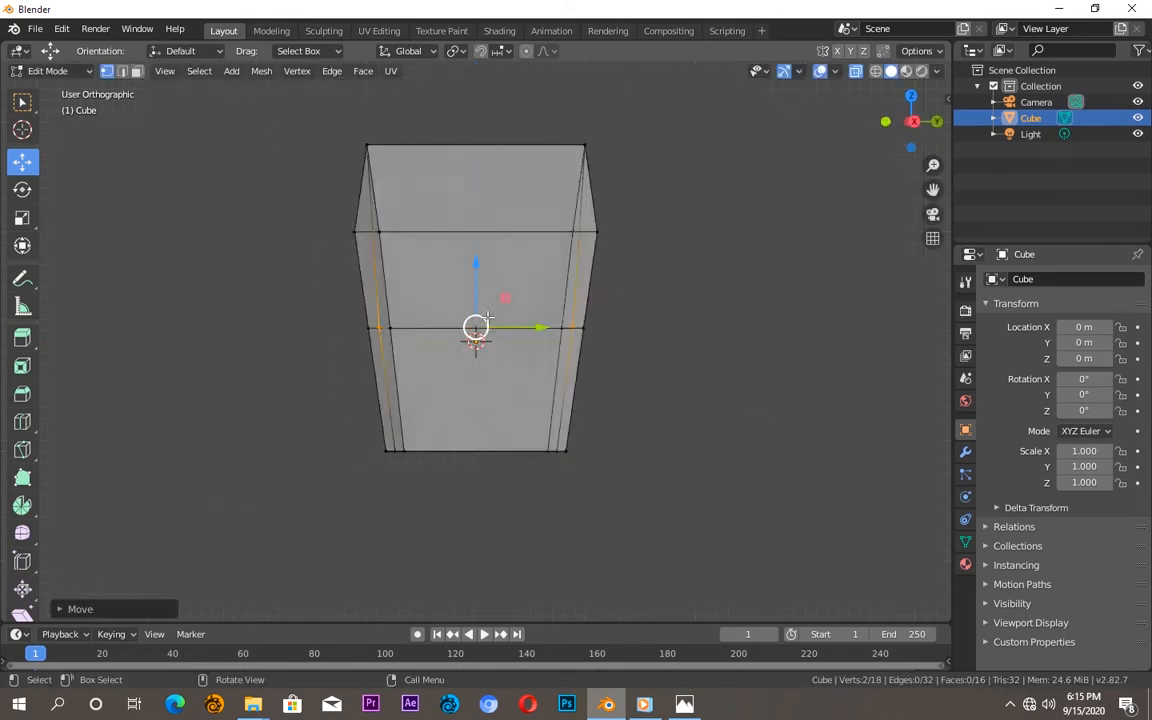
pyautogui.scroll(1, 412, 303)
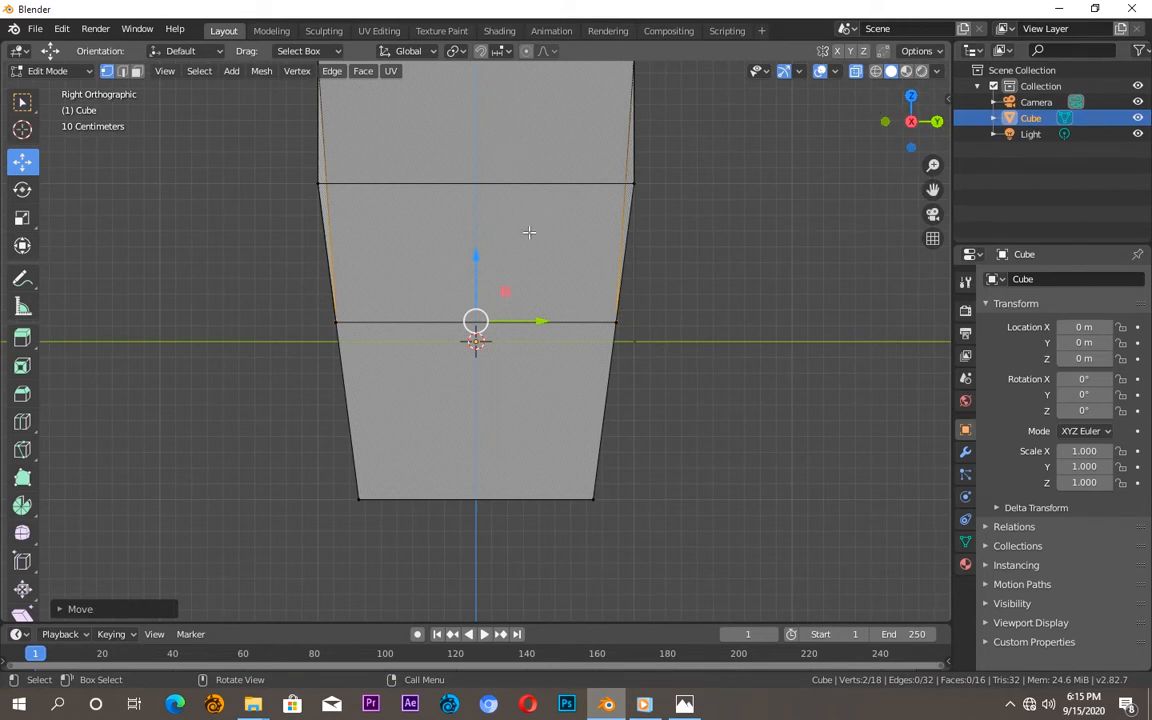
pyautogui.click(692, 202)
pyautogui.hotkey('ctrl', 'r')
pyautogui.click(327, 215)
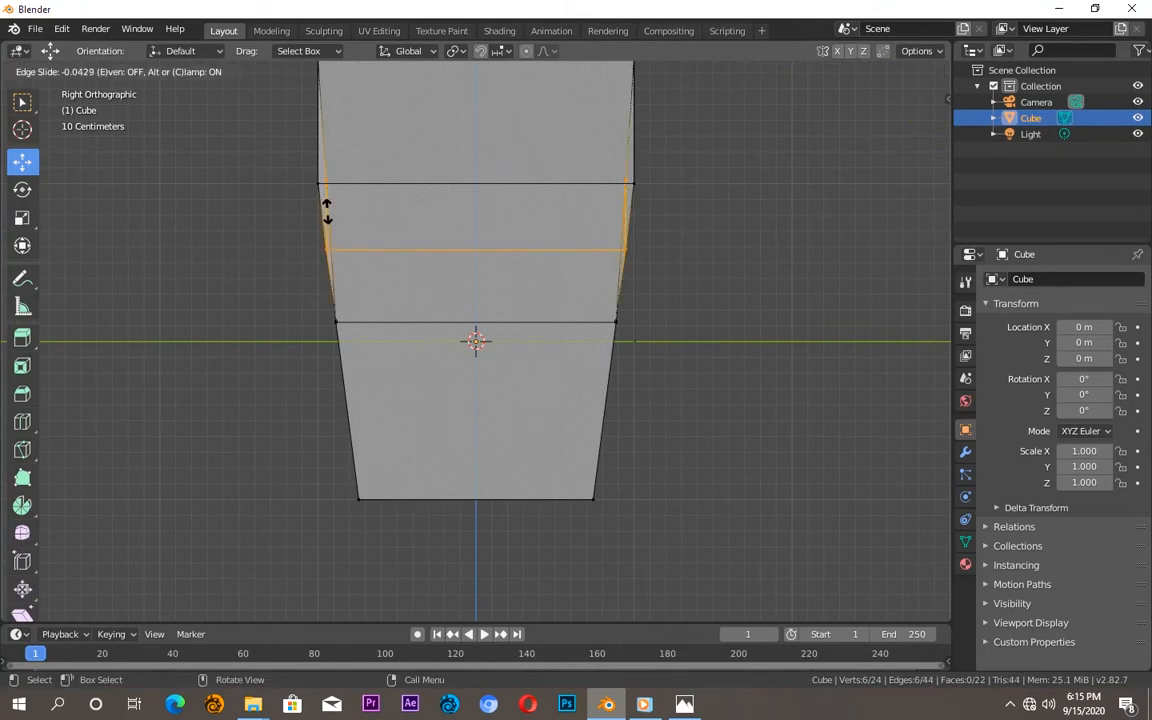
pyautogui.click(327, 212)
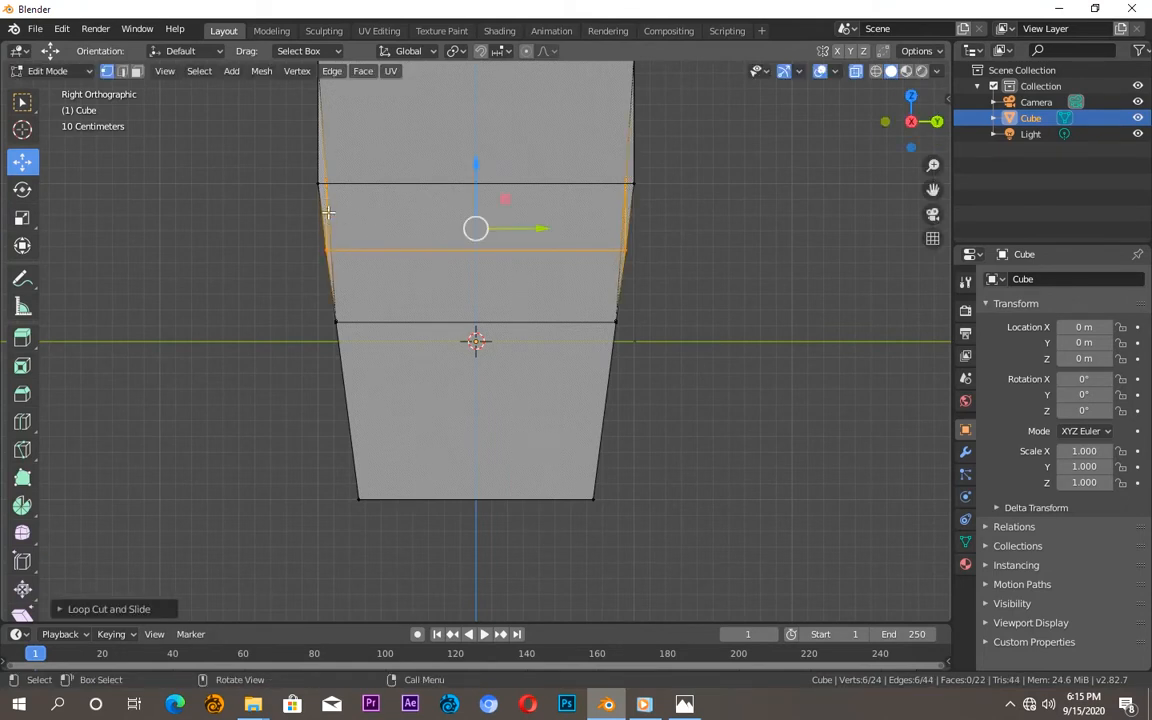
# - Move the new loop's middle gable vertex on the positive Y side outward along Y, flush with the eave corner
pyautogui.click(636, 177)
pyautogui.moveTo(601, 169); pyautogui.dragTo(631, 197)
pyautogui.scroll(3, 647, 187)
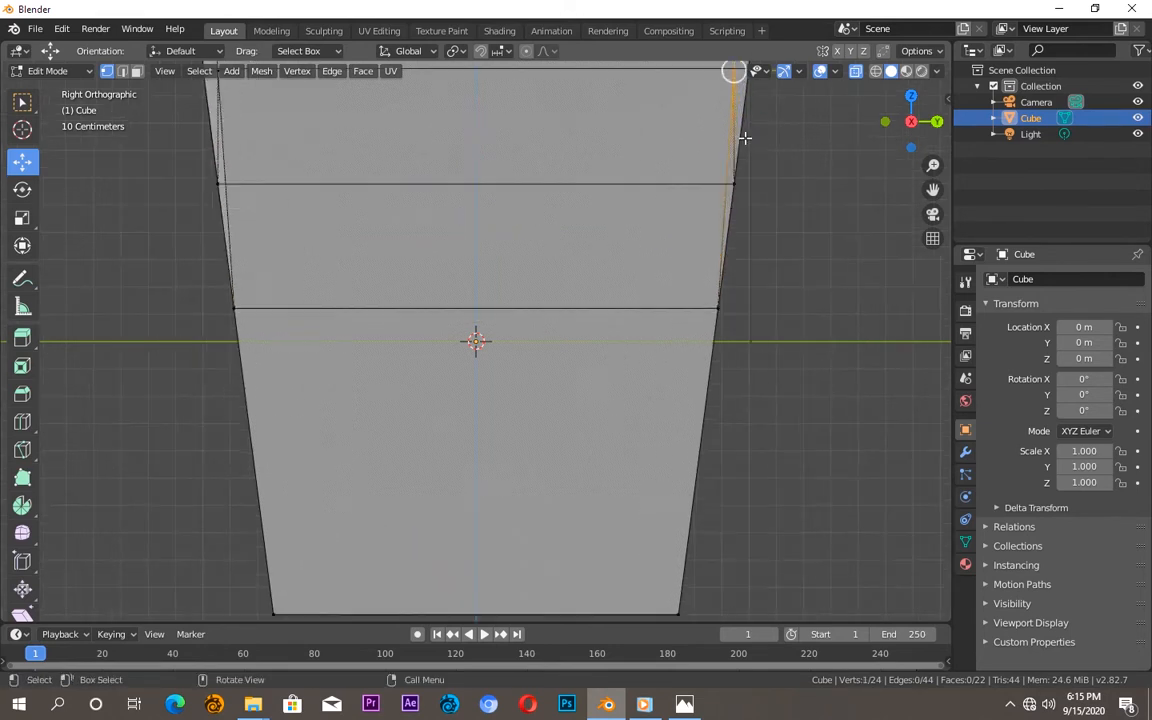
pyautogui.moveTo(933, 190); pyautogui.dragTo(784, 203)
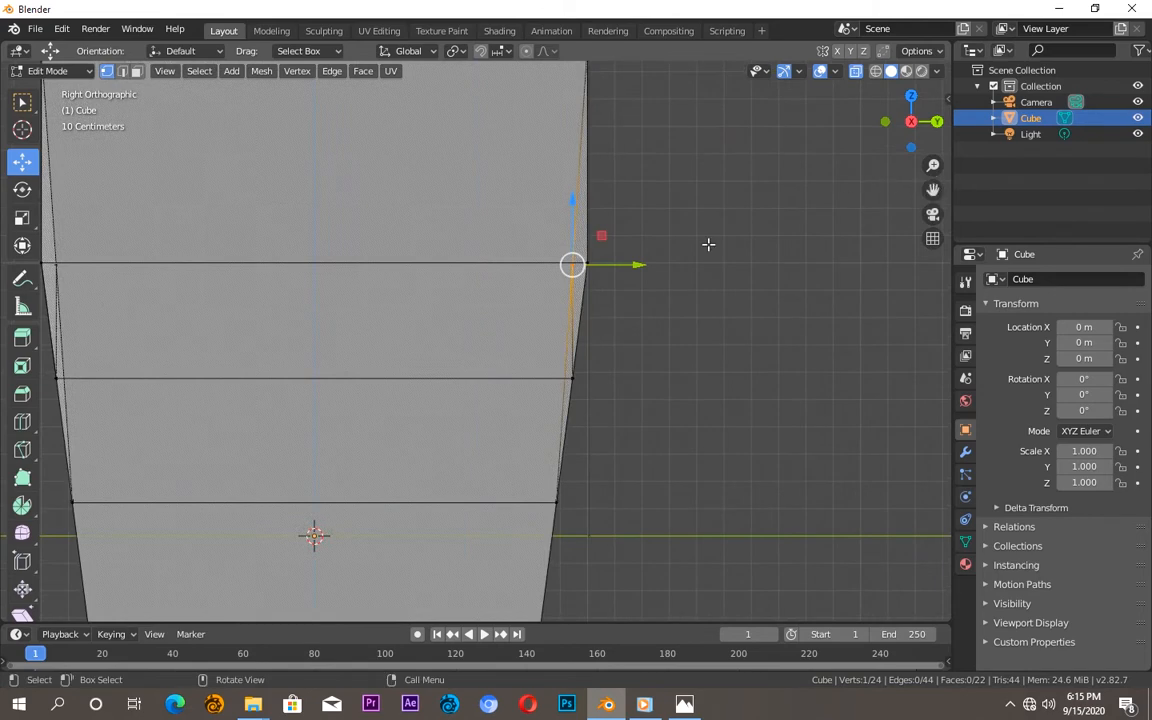
pyautogui.moveTo(639, 263); pyautogui.dragTo(653, 260)
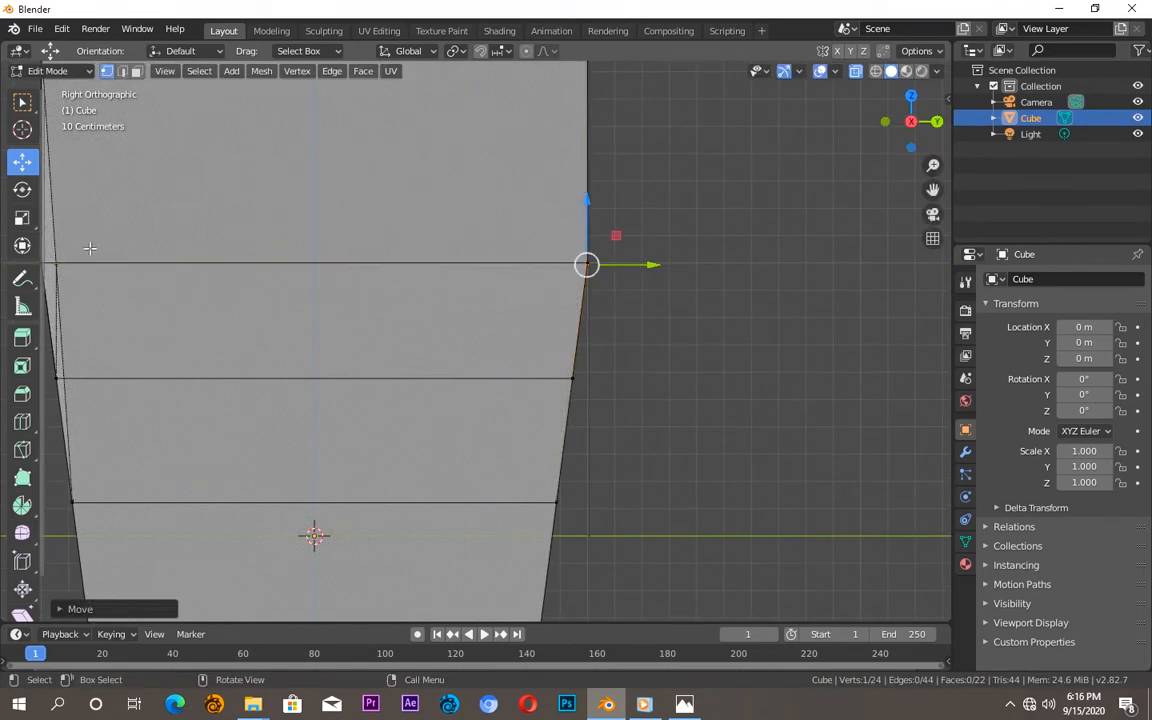
# - Move the matching middle gable vertex on the negative Y side outward along Y, flush with the eave corner
pyautogui.click(57, 263)
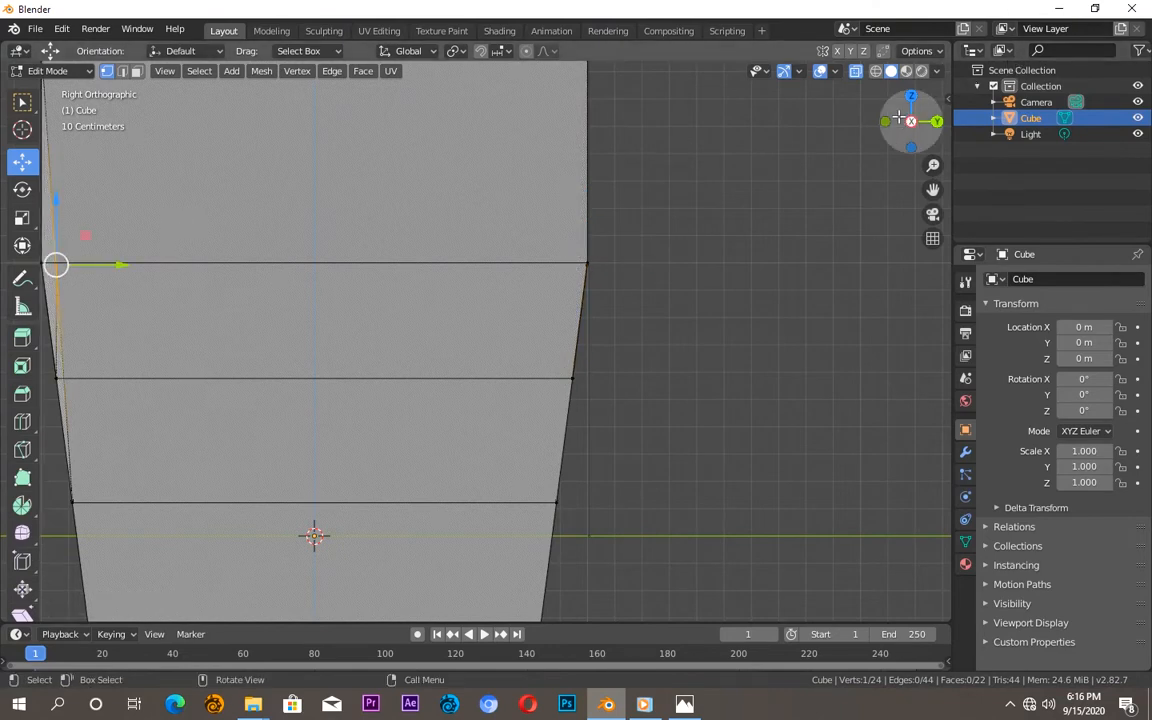
pyautogui.moveTo(934, 190); pyautogui.dragTo(1132, 190)
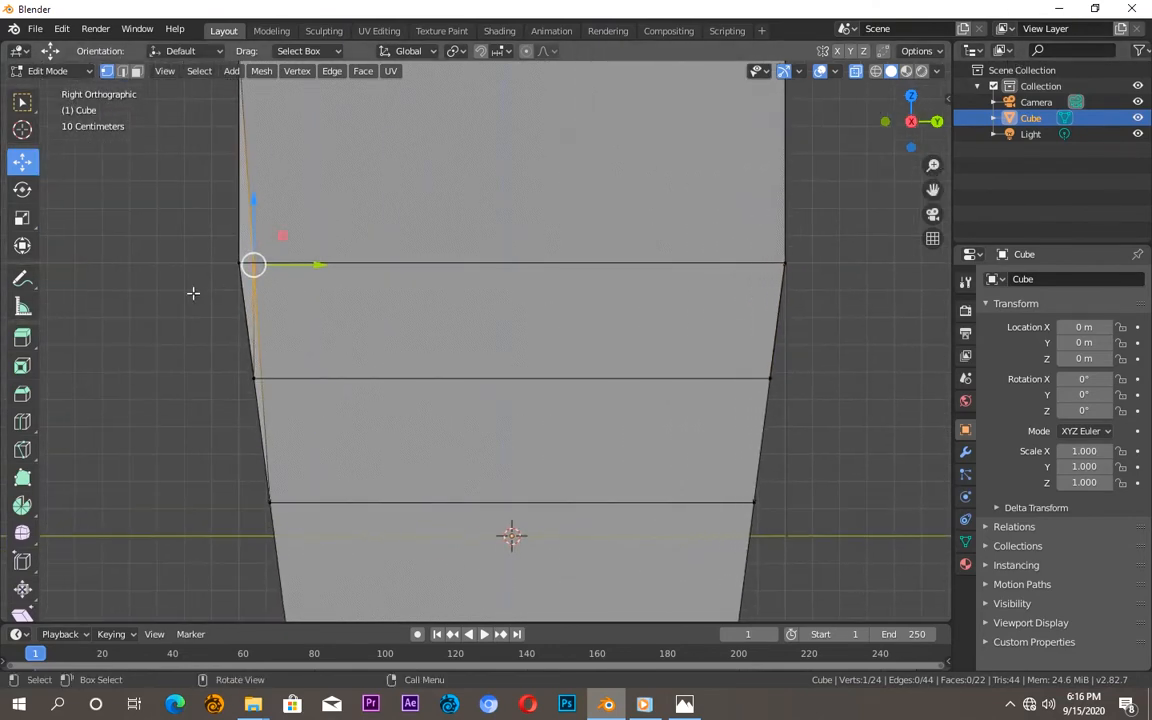
pyautogui.moveTo(333, 261); pyautogui.dragTo(297, 276)
pyautogui.scroll(-4, 590, 228)
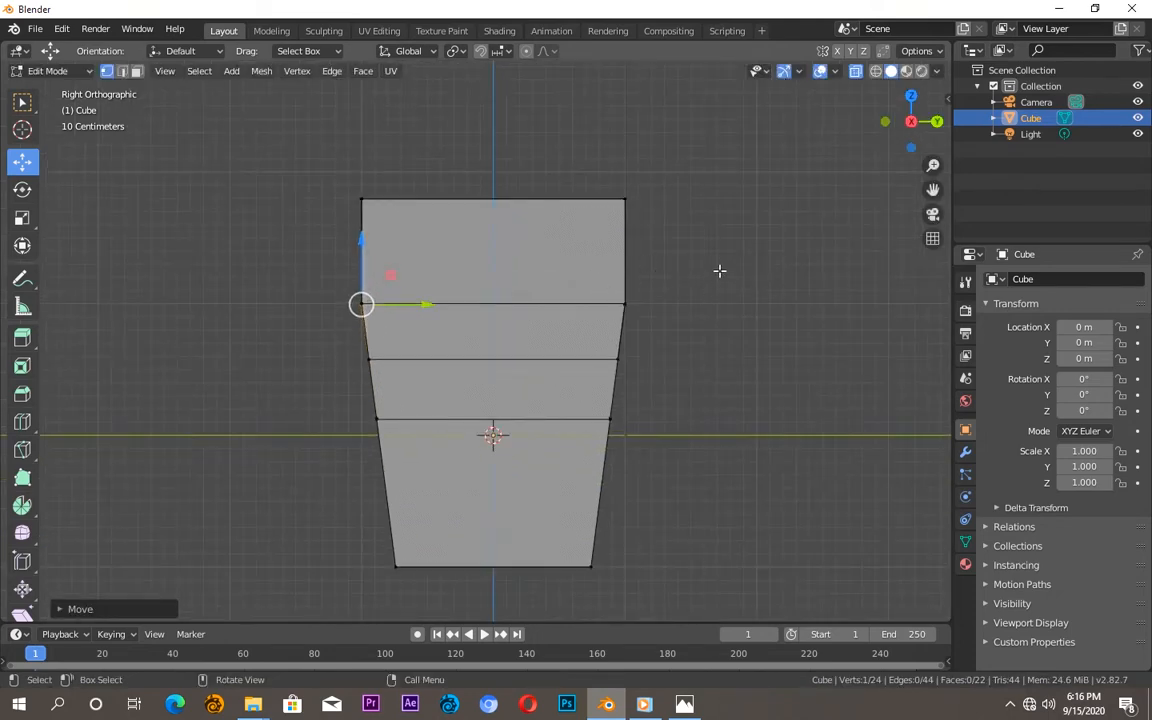
# - Duplicate the two sloped top faces of the house in place and separate the copy into its own object
pyautogui.moveTo(912, 121); pyautogui.dragTo(874, 162)
pyautogui.click(137, 71)
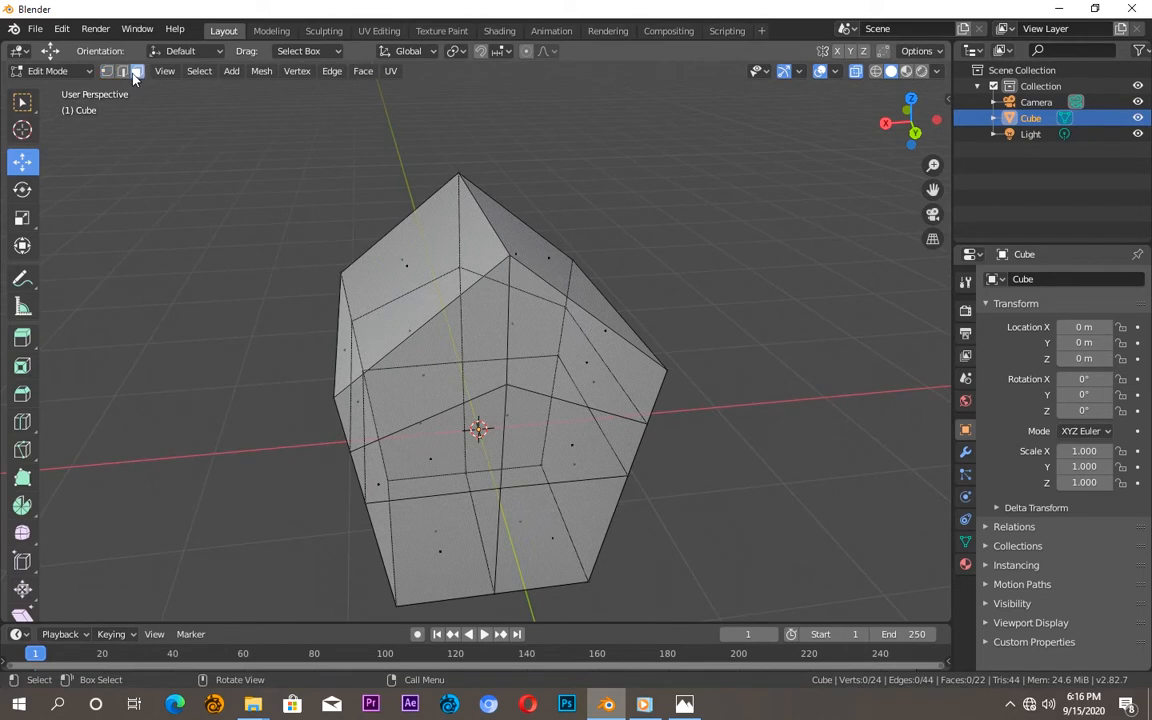
pyautogui.click(856, 72)
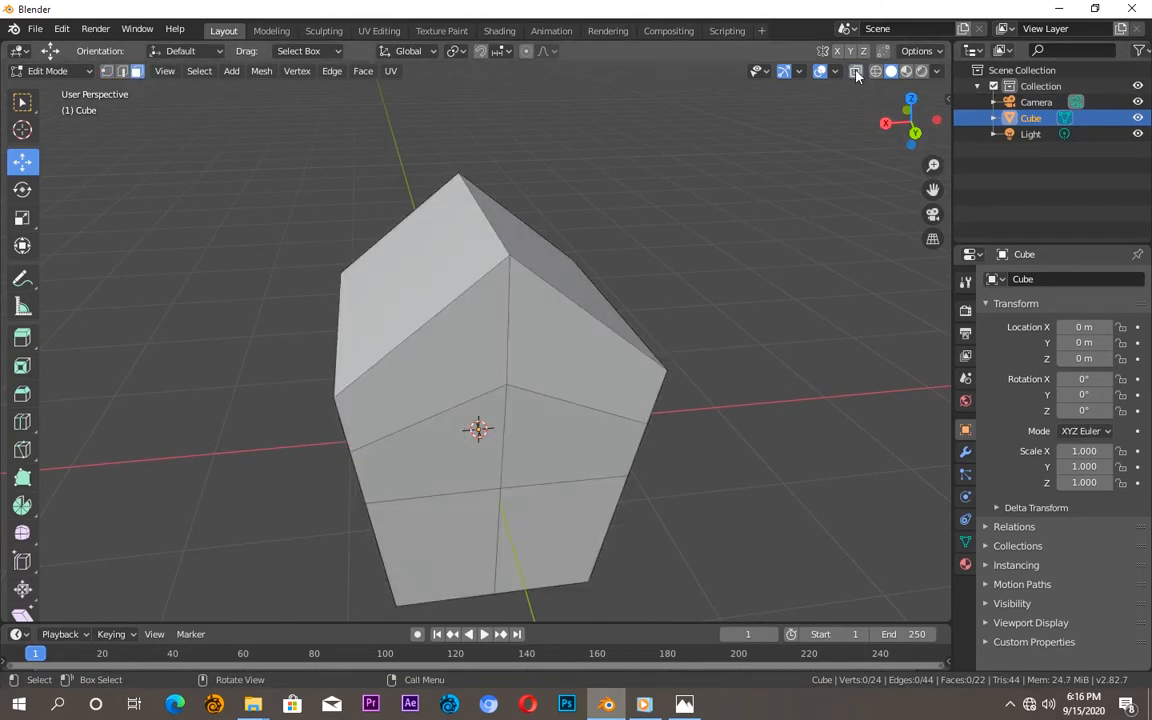
pyautogui.click(529, 260)
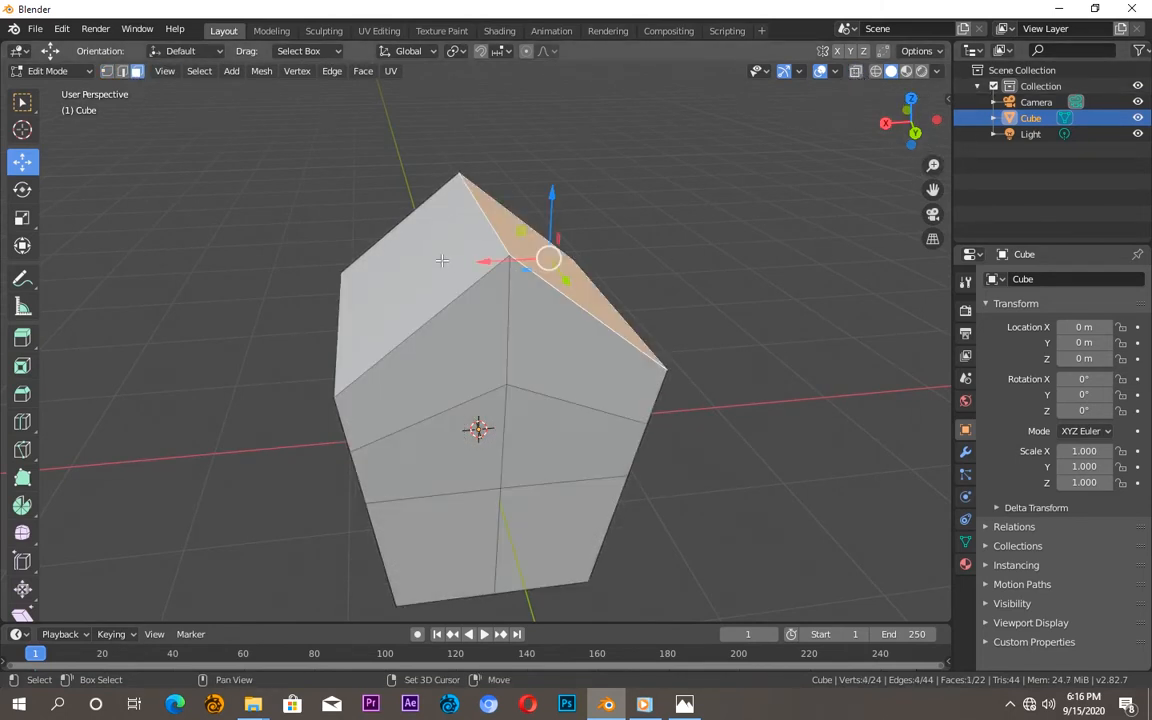
pyautogui.keyDown('shift'); pyautogui.click(441, 260); pyautogui.keyUp('shift')
pyautogui.moveTo(441, 260); pyautogui.dragTo(834, 148, button='middle')
pyautogui.press('shift')
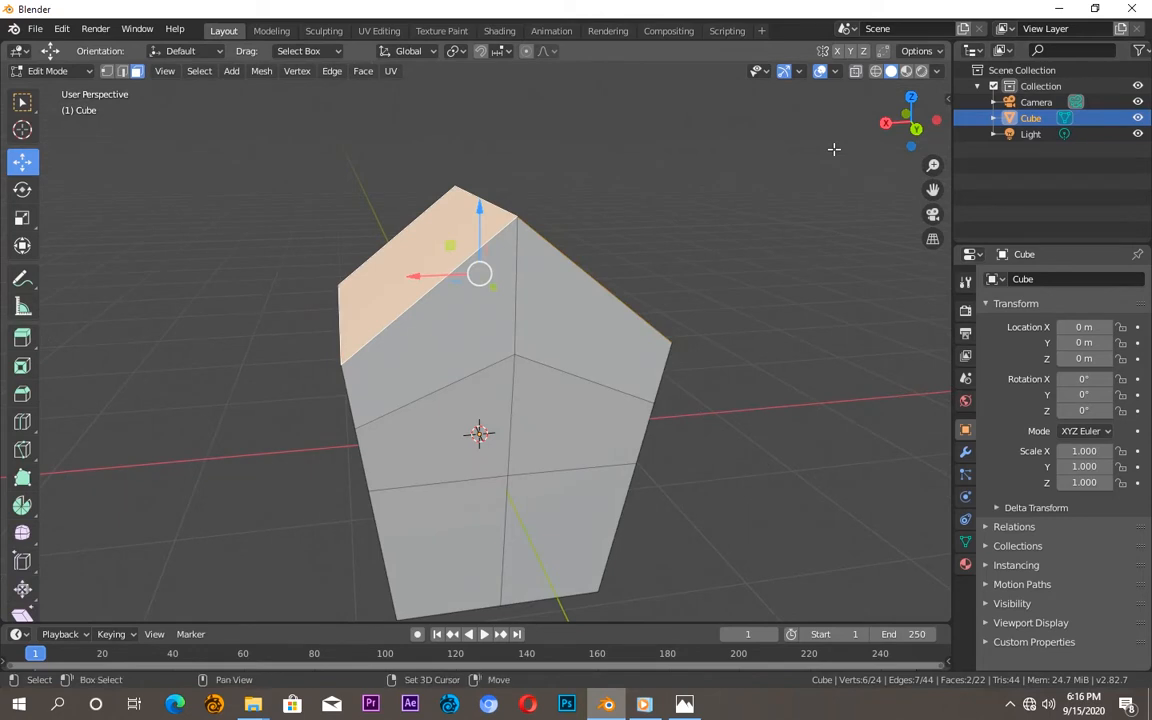
pyautogui.hotkey('shift', 'd')
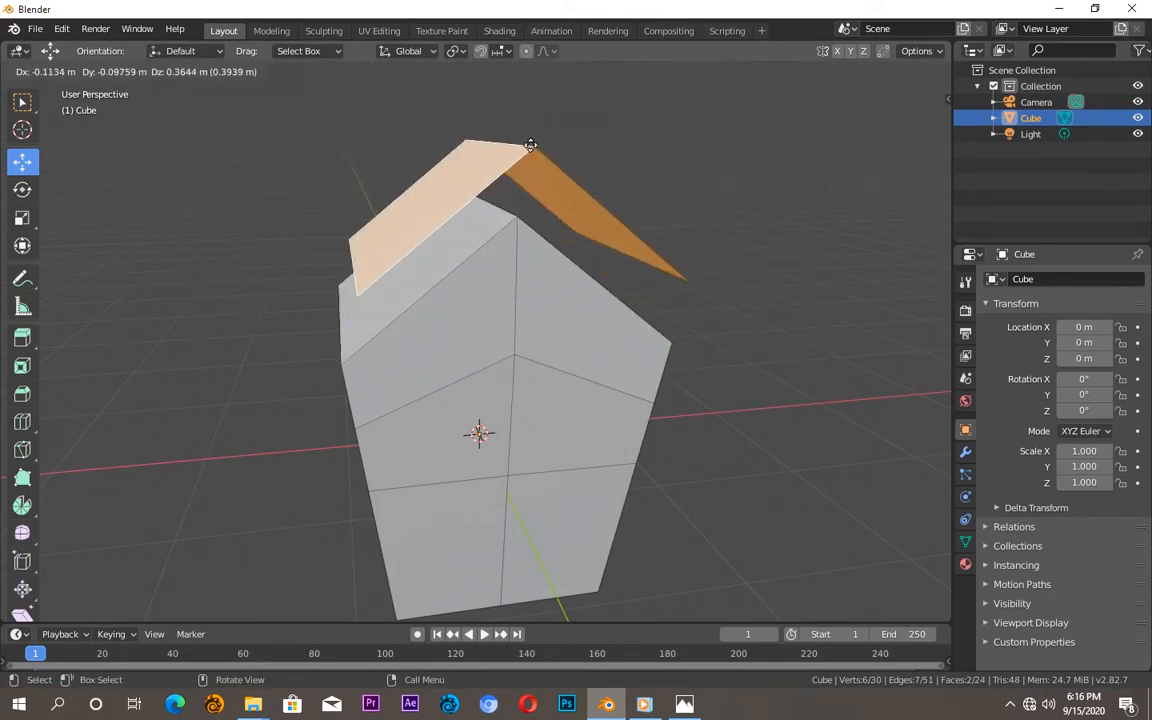
pyautogui.rightClick(531, 190)
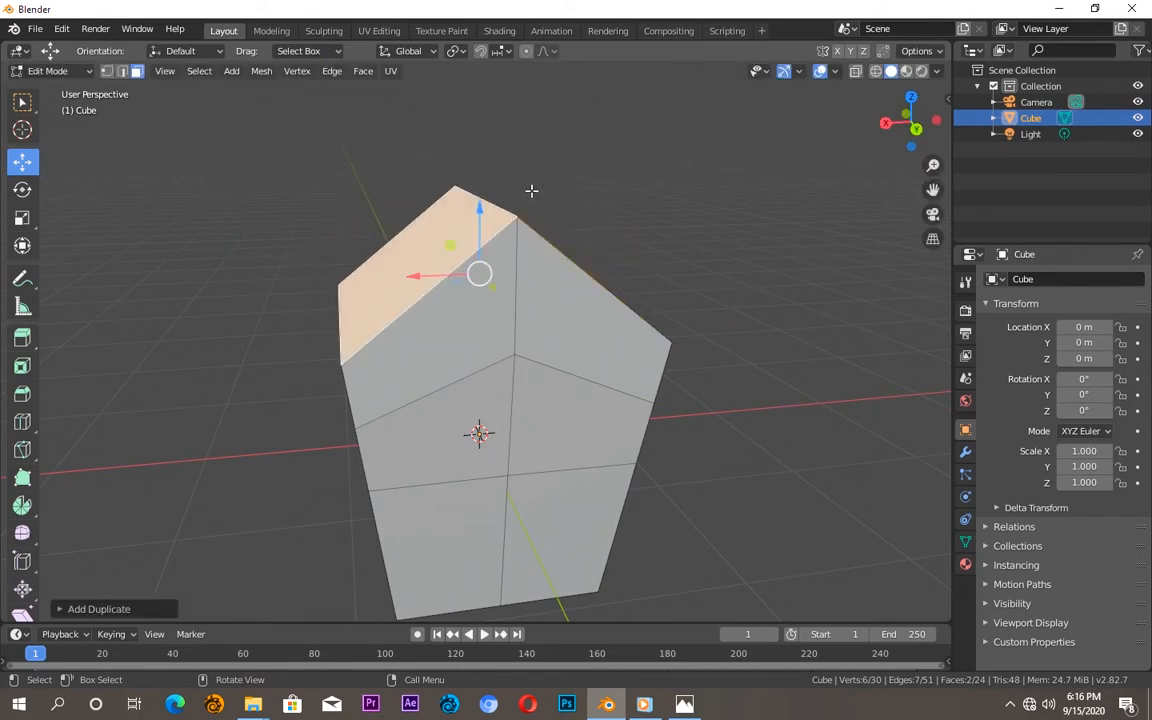
pyautogui.press('p')
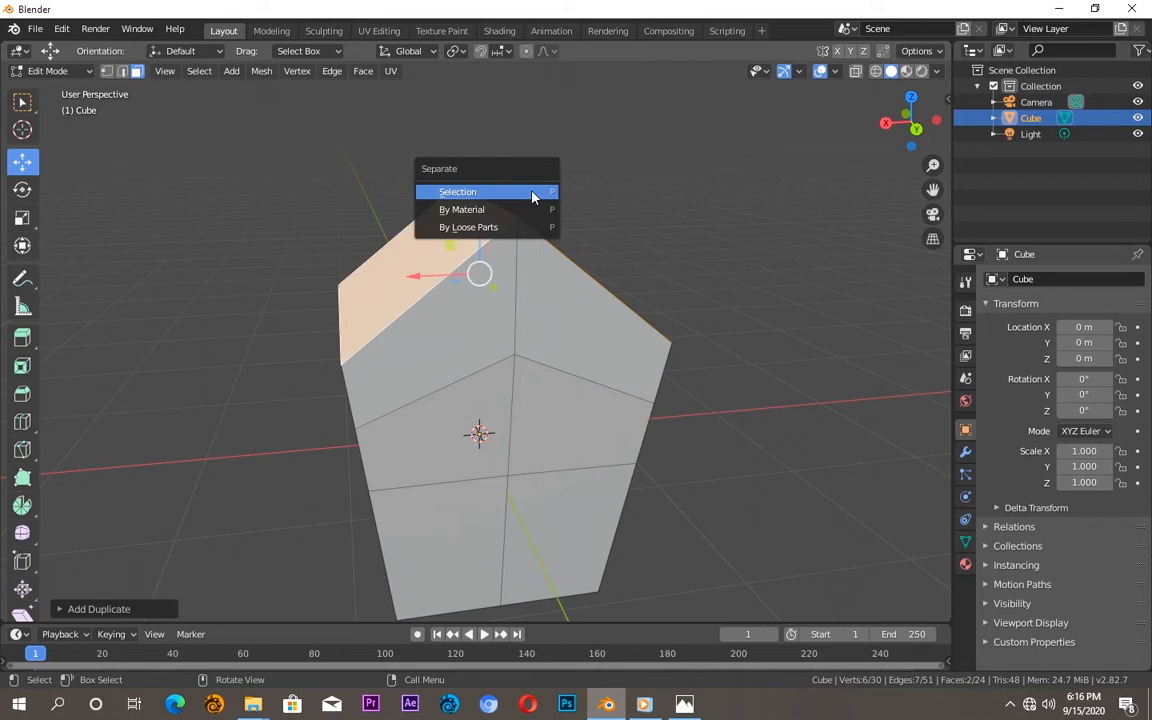
pyautogui.click(533, 192)
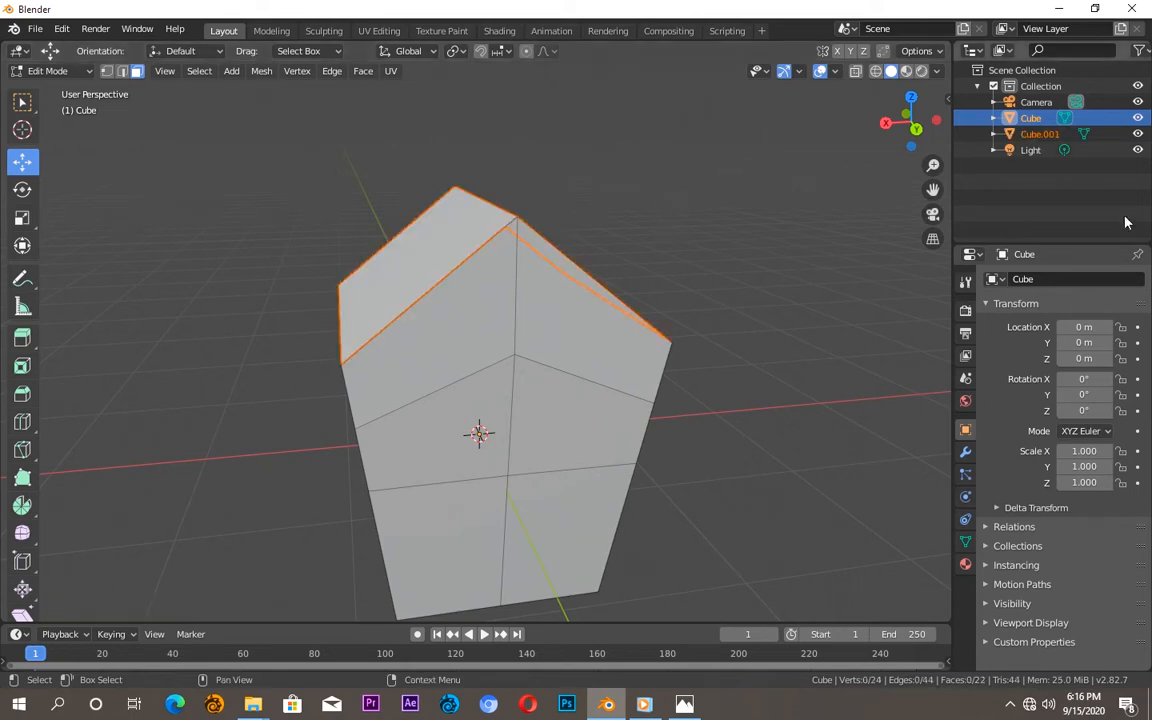
# - Rename the separated object Roof and the original cube House
pyautogui.click(1040, 136)
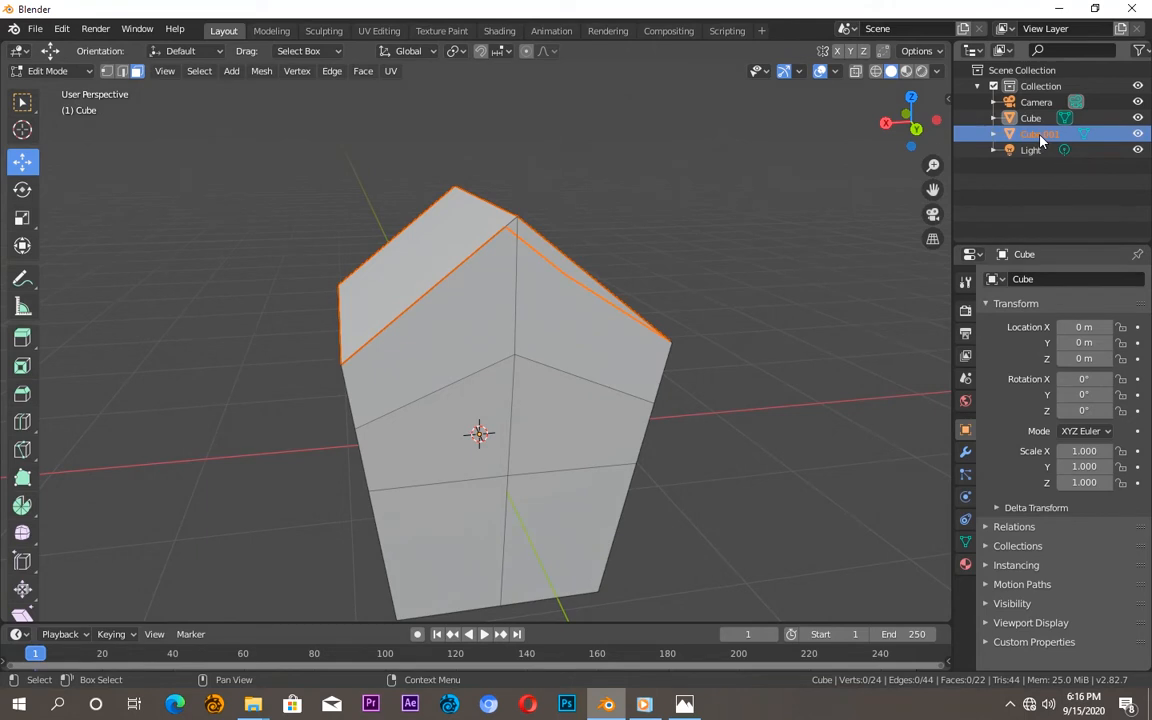
pyautogui.doubleClick(1040, 136)
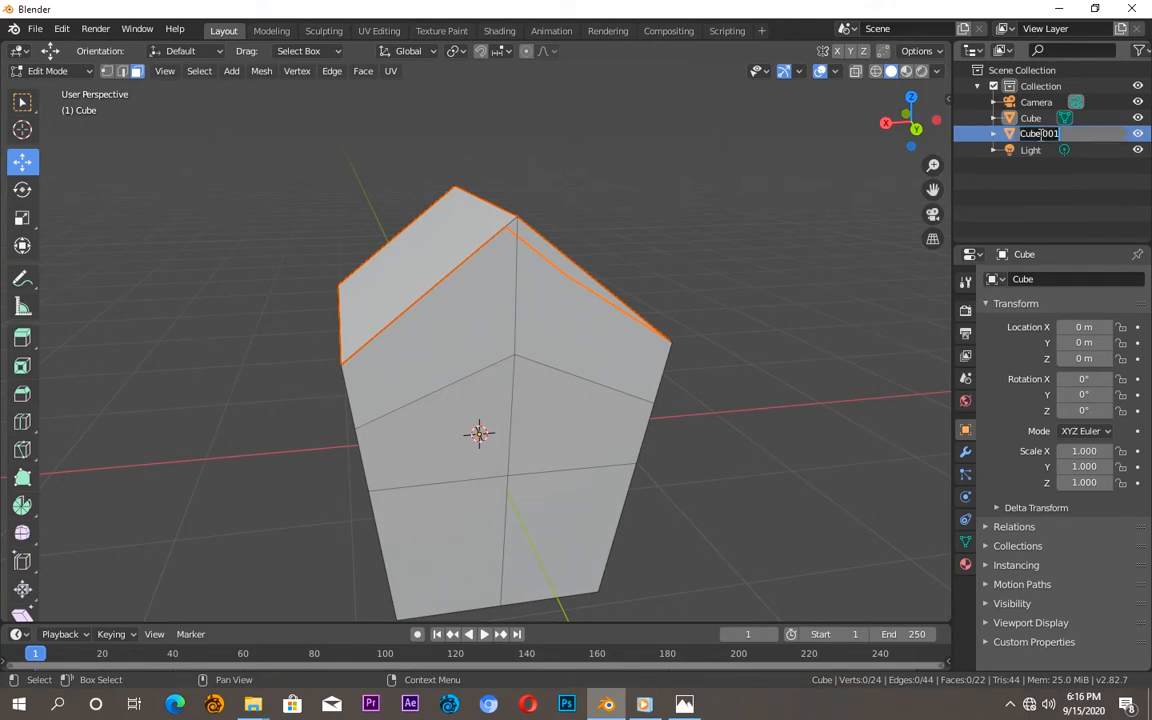
pyautogui.write('R')
pyautogui.press('Return')
pyautogui.click(1033, 119)
pyautogui.doubleClick(1033, 119)
pyautogui.write('Hous')
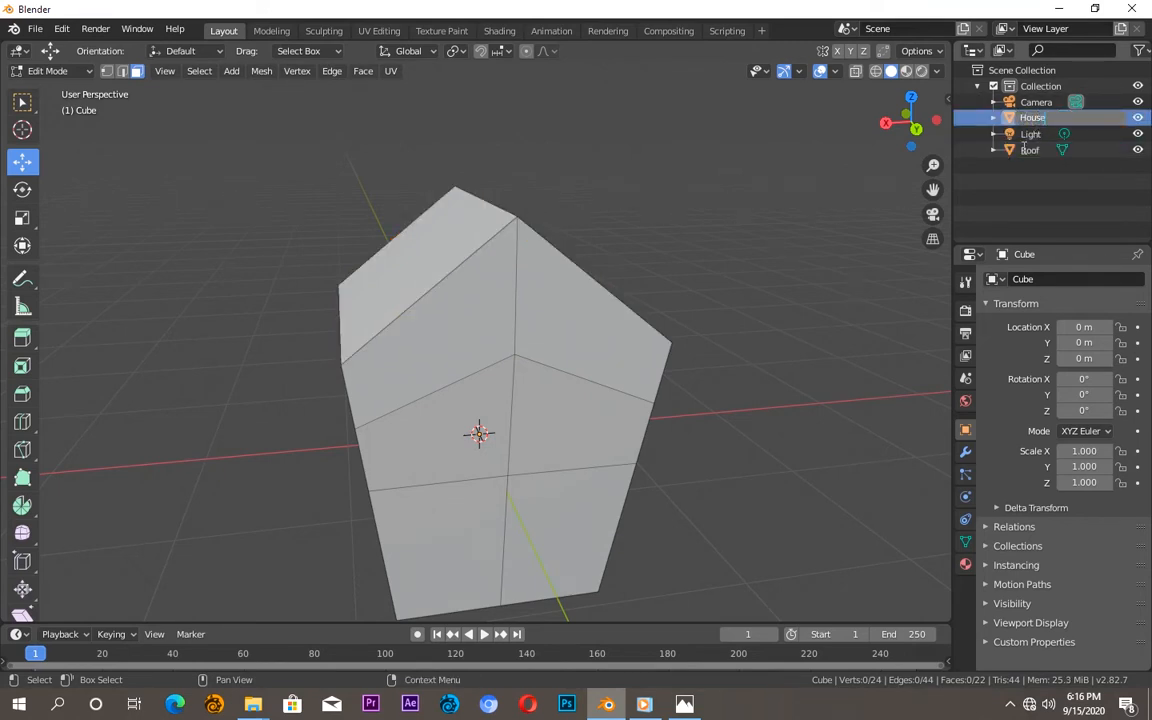
pyautogui.press('Return')
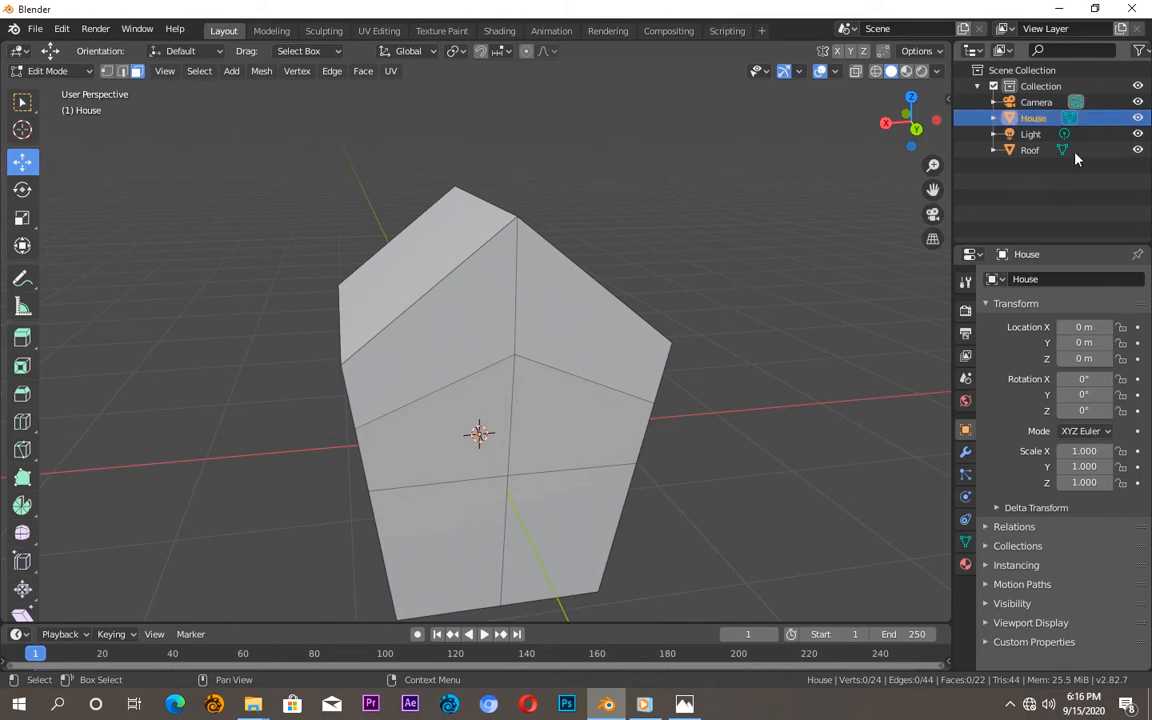
# - Hide the House object and put the Roof object into Edit Mode
pyautogui.click(427, 241)
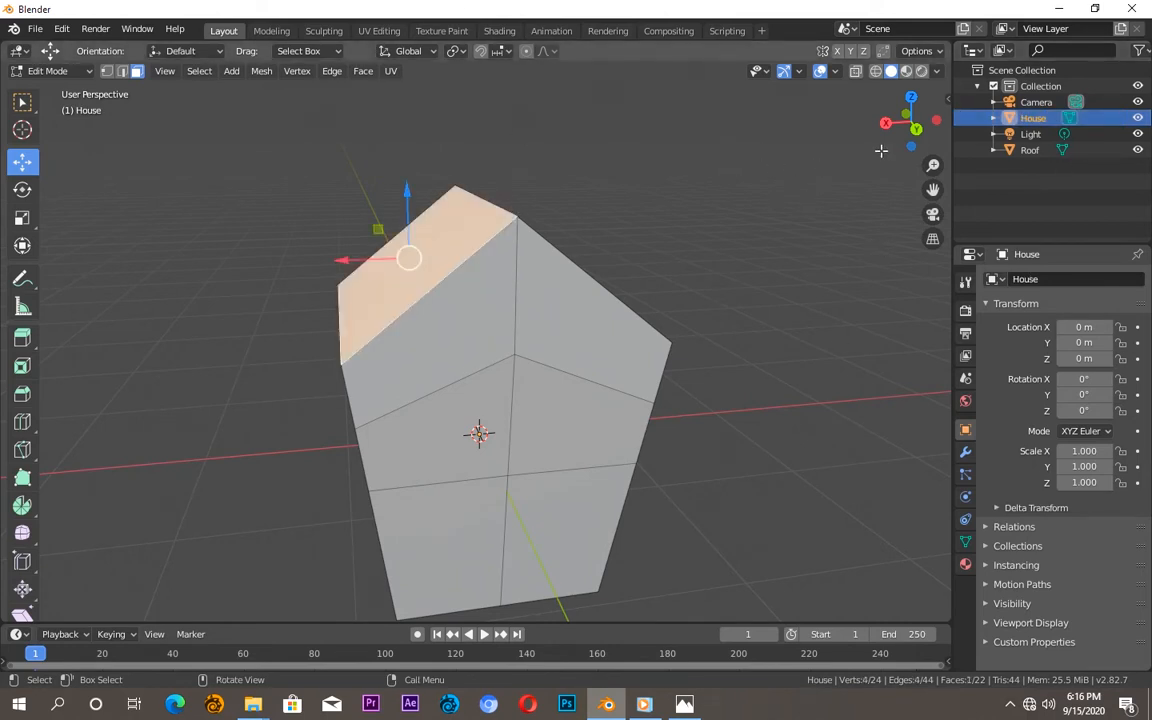
pyautogui.click(1138, 118)
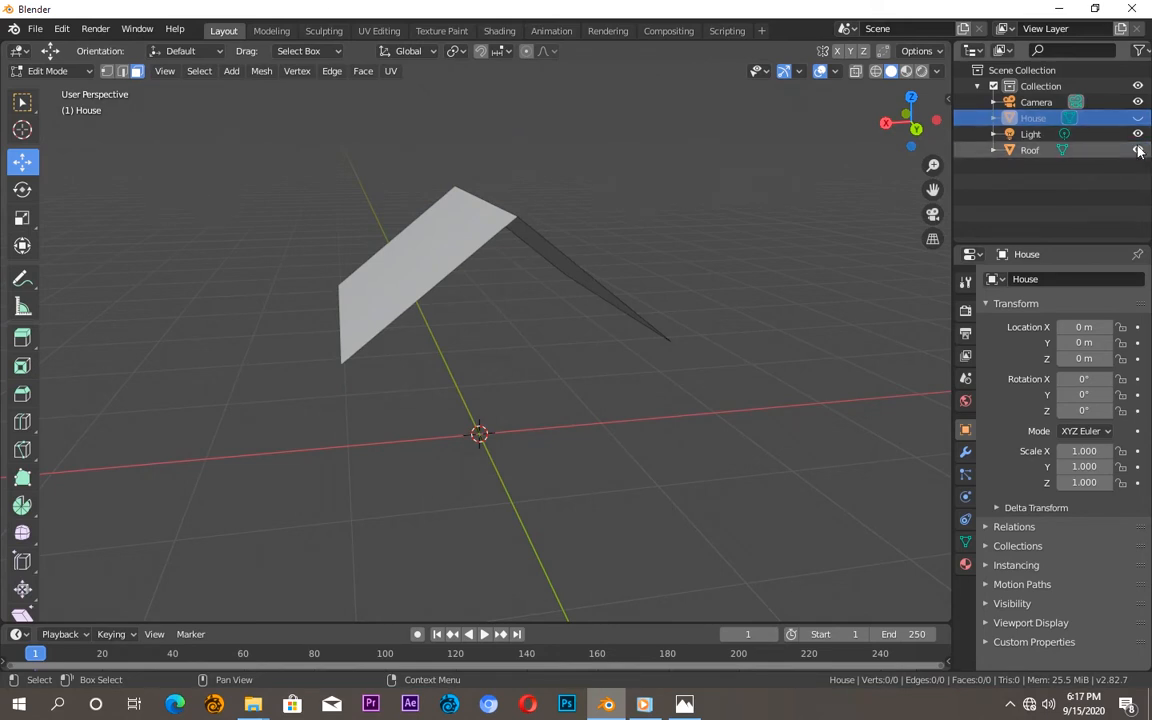
pyautogui.click(1109, 150)
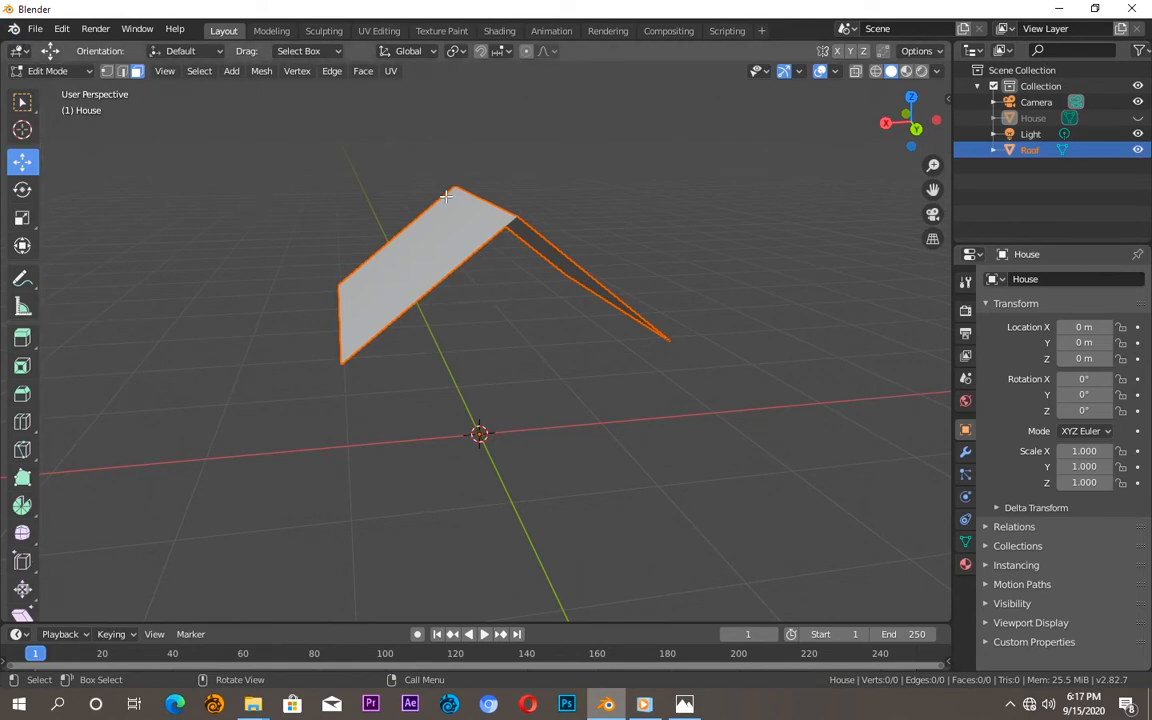
pyautogui.press('Tab')
pyautogui.click(1045, 151)
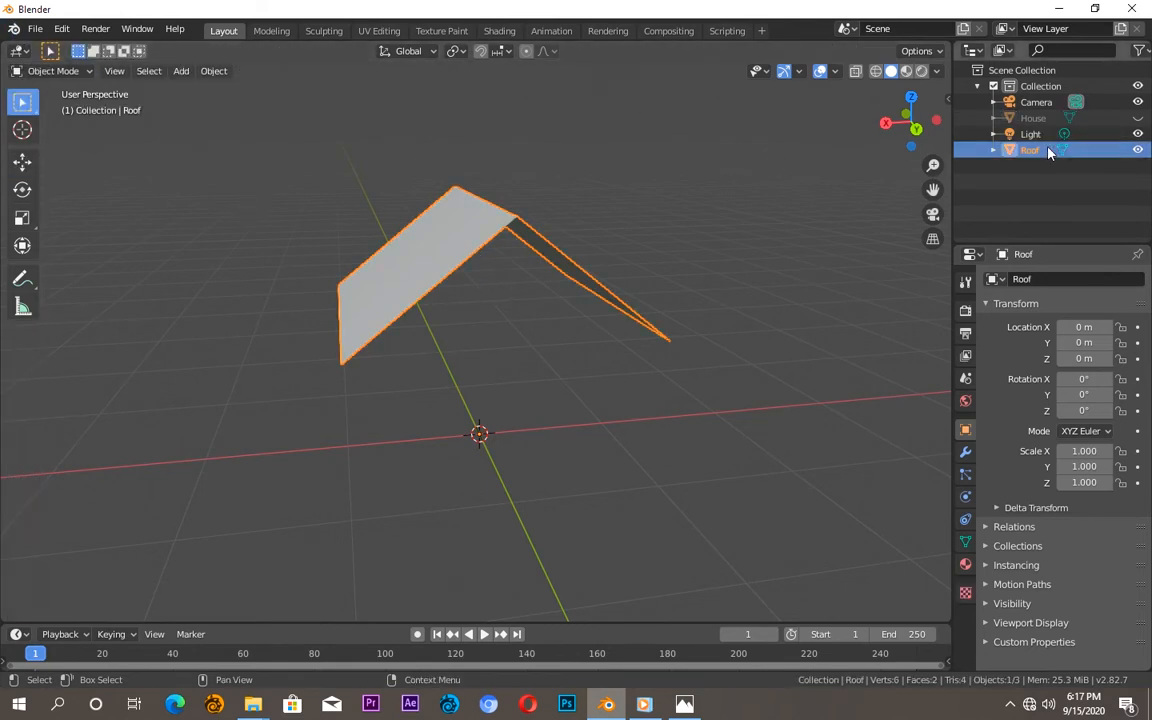
pyautogui.click(53, 71)
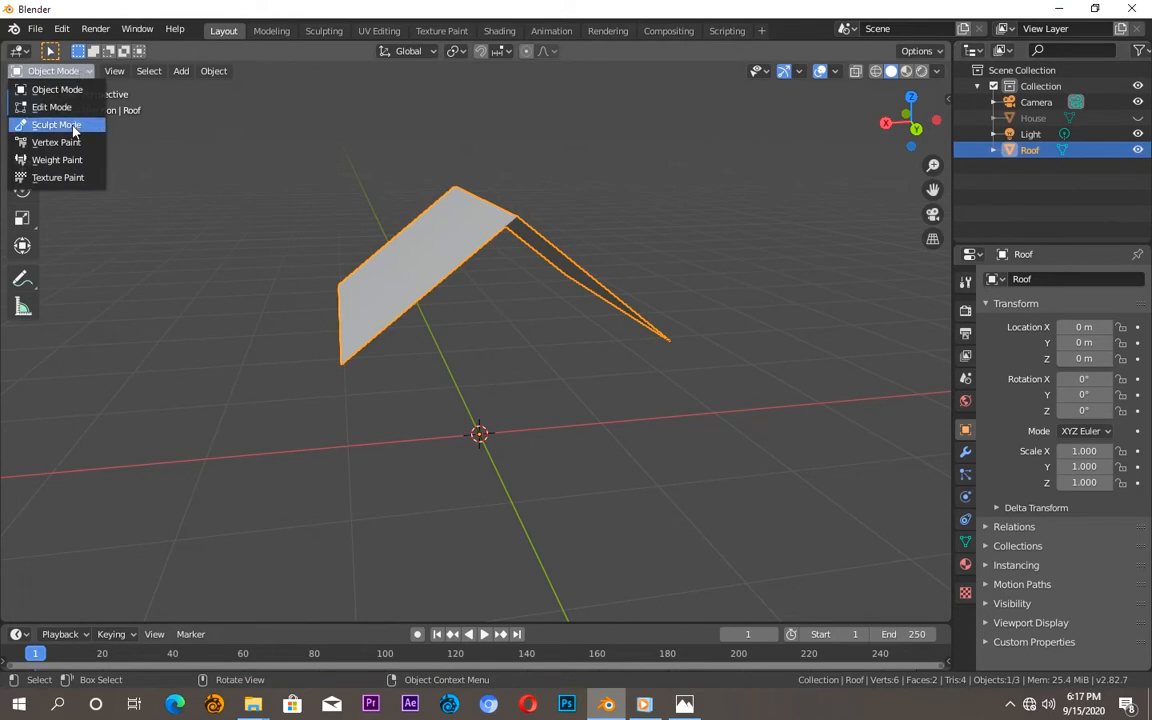
pyautogui.click(52, 107)
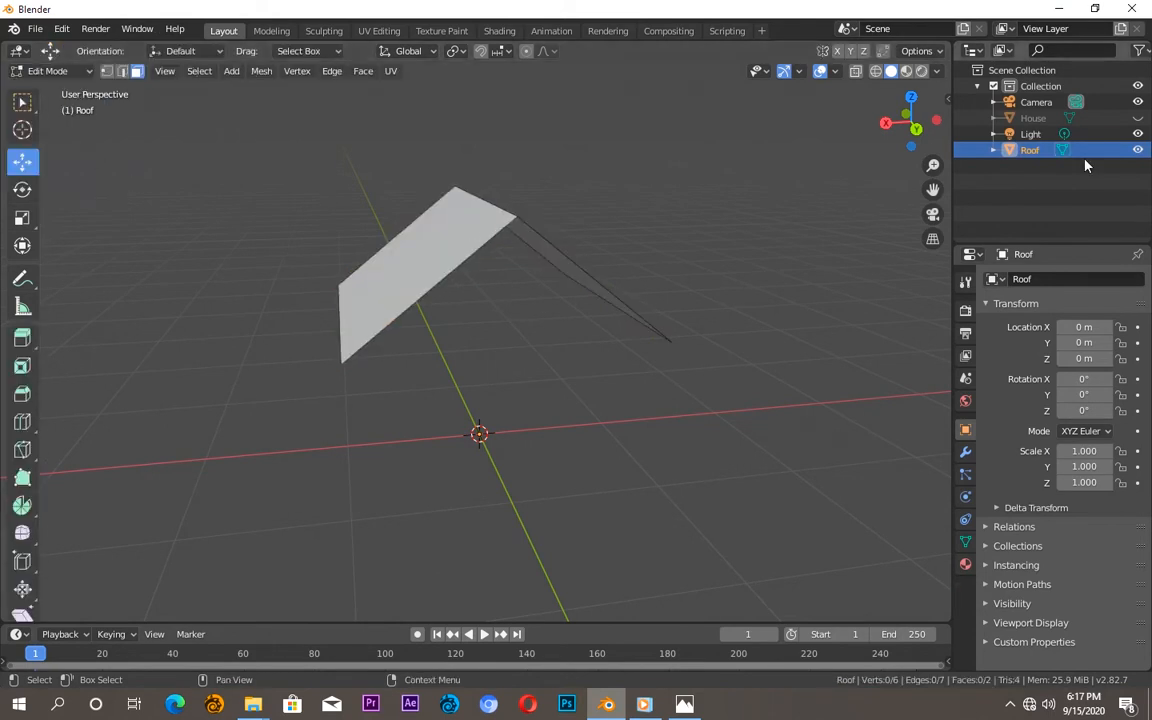
# - Add a Solidify modifier to the roof with a thickness of -0.16 m
pyautogui.click(965, 452)
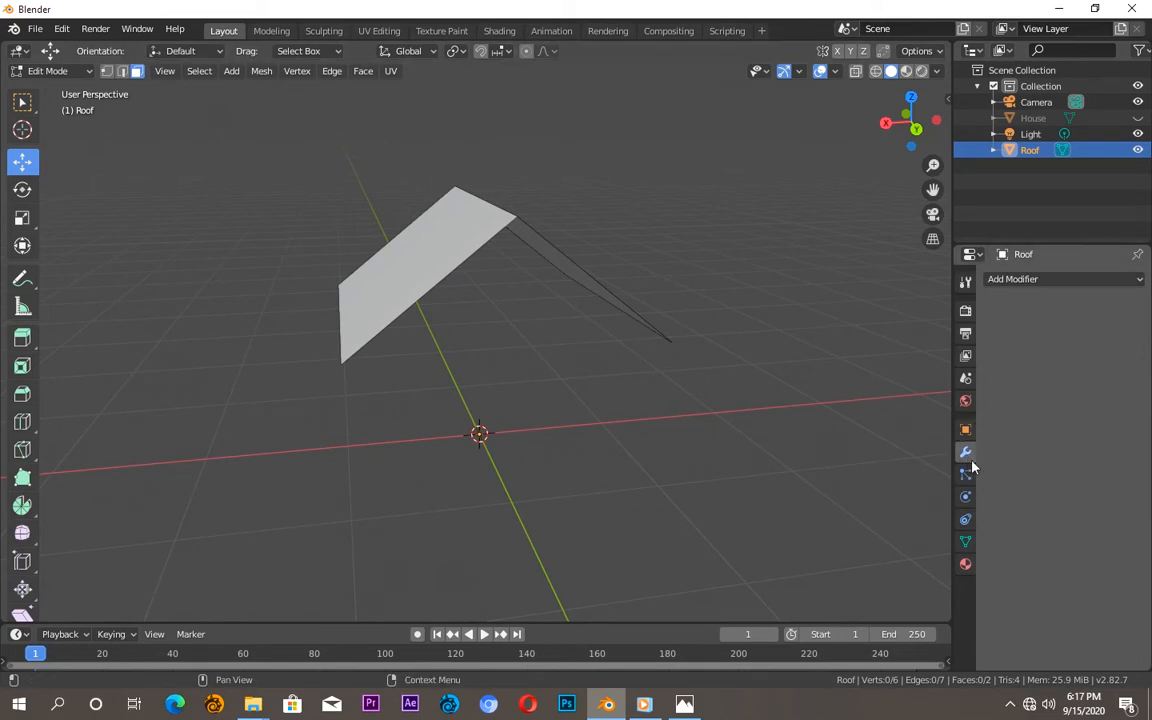
pyautogui.click(1034, 280)
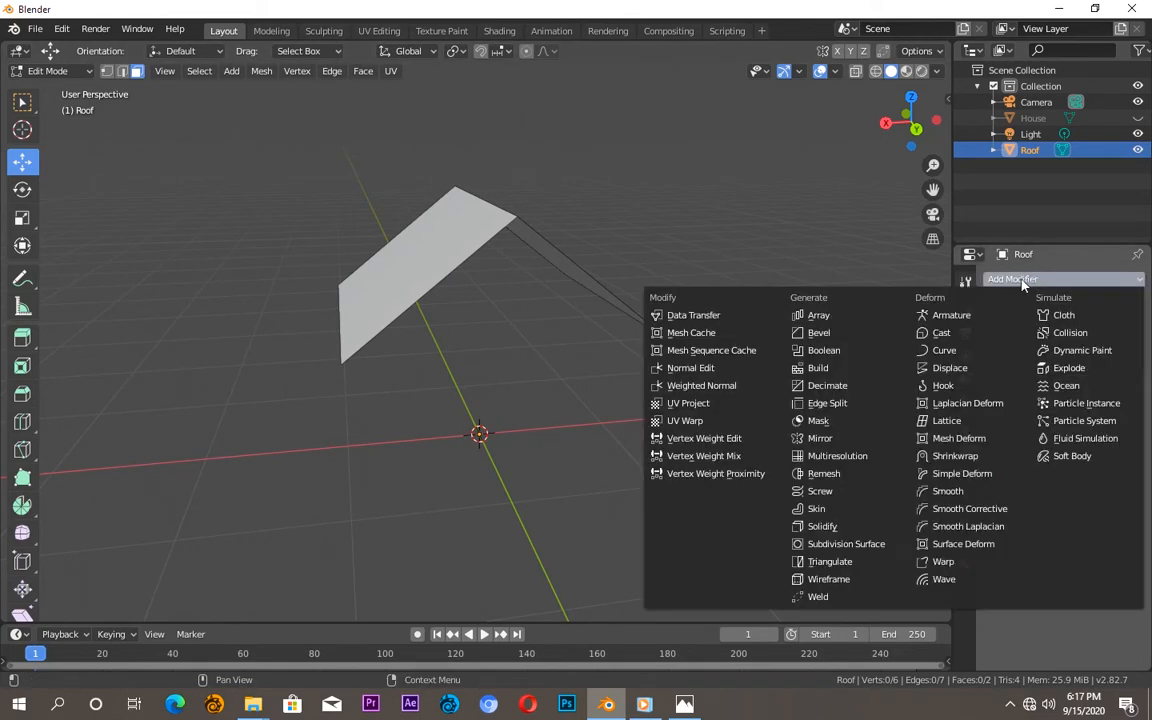
pyautogui.click(840, 530)
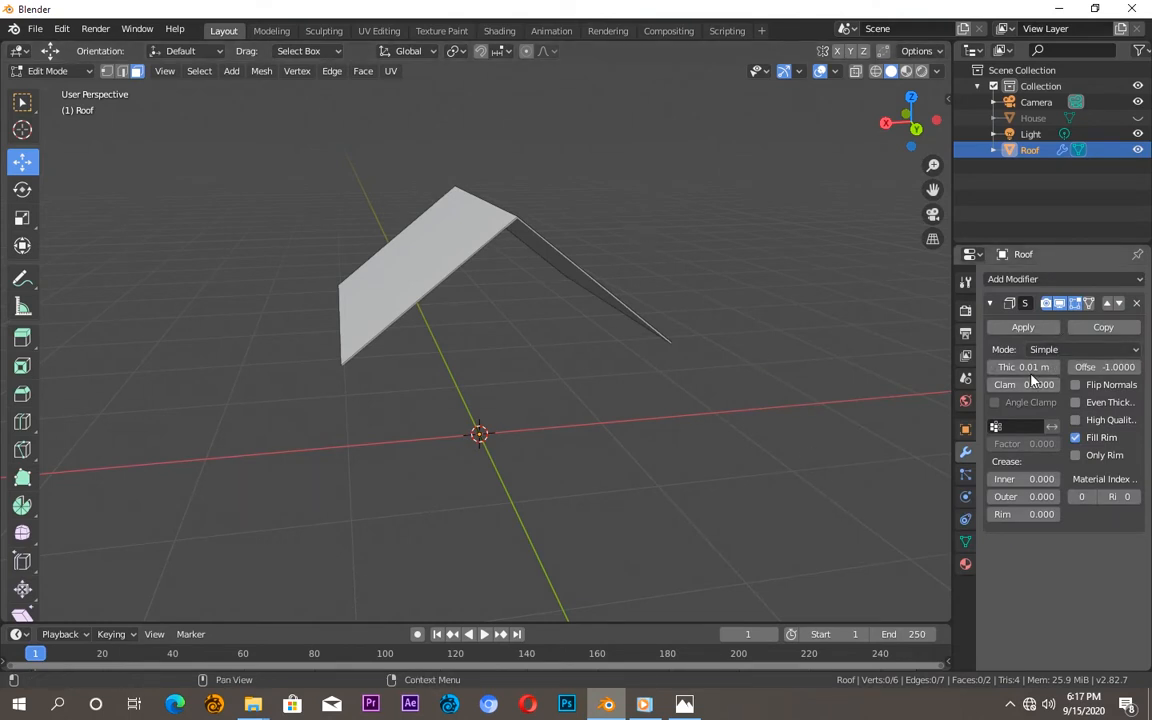
pyautogui.moveTo(1030, 371); pyautogui.dragTo(1003, 371)
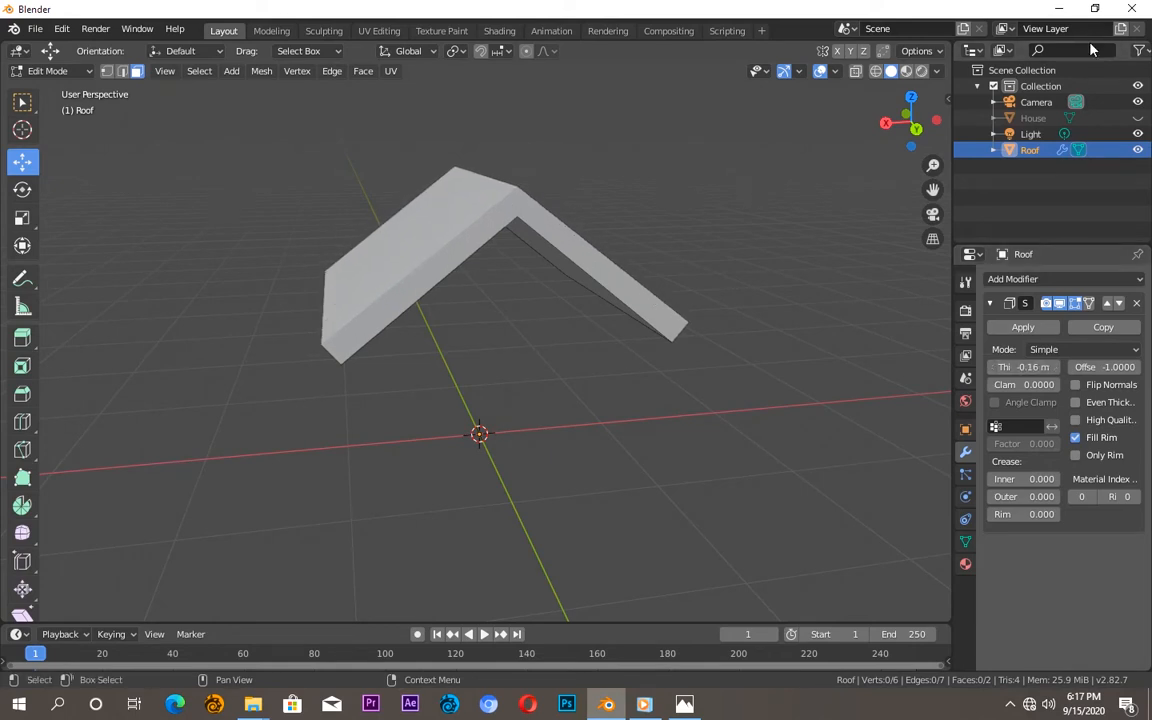
# - Show the House object again and uniformly scale down its whole mesh in Edit Mode so the roof overhangs the walls
pyautogui.click(1137, 118)
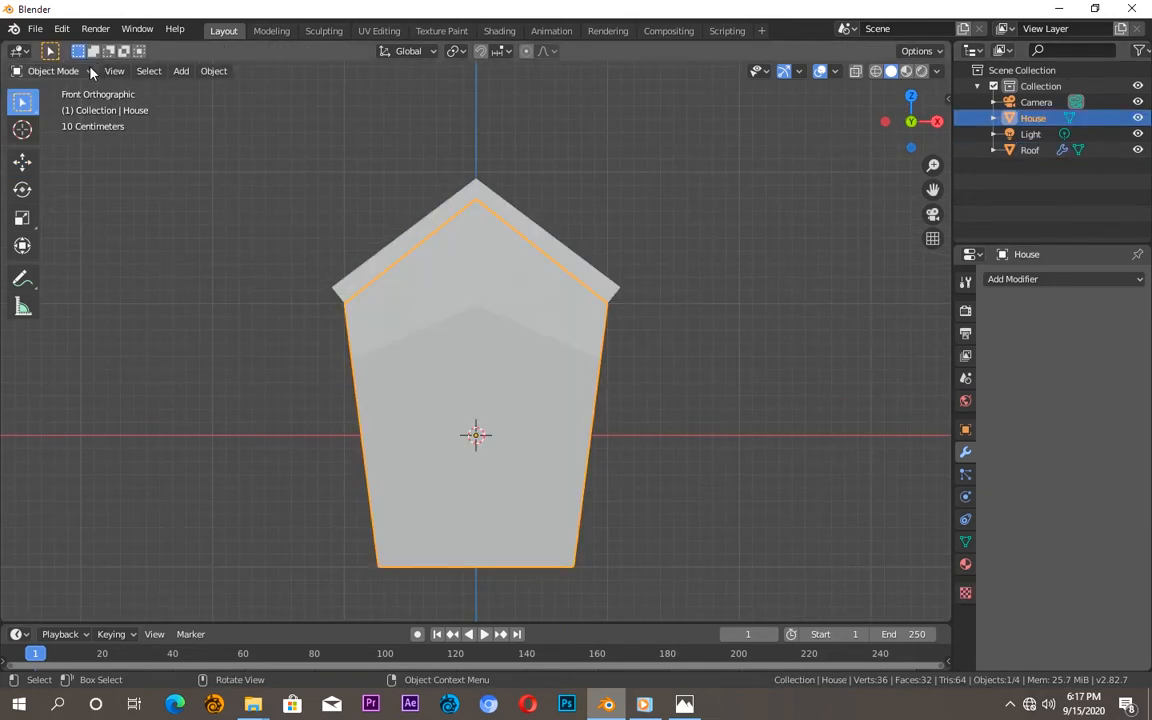
pyautogui.click(88, 71)
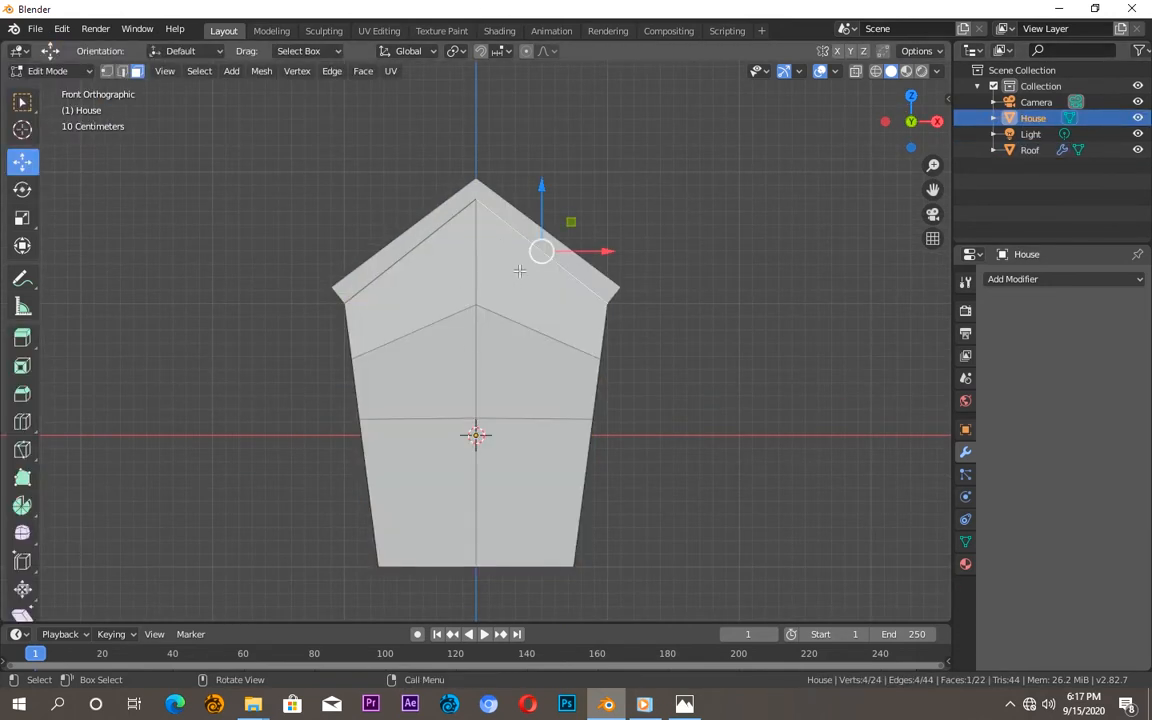
pyautogui.press('a')
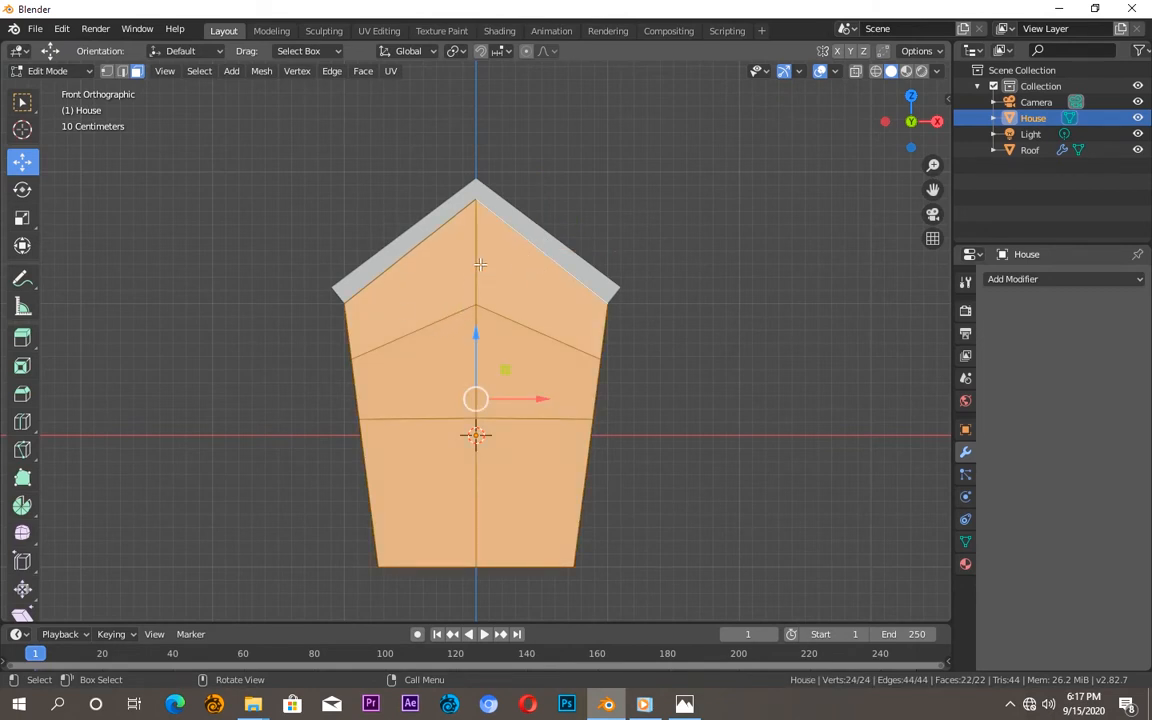
pyautogui.press('s')
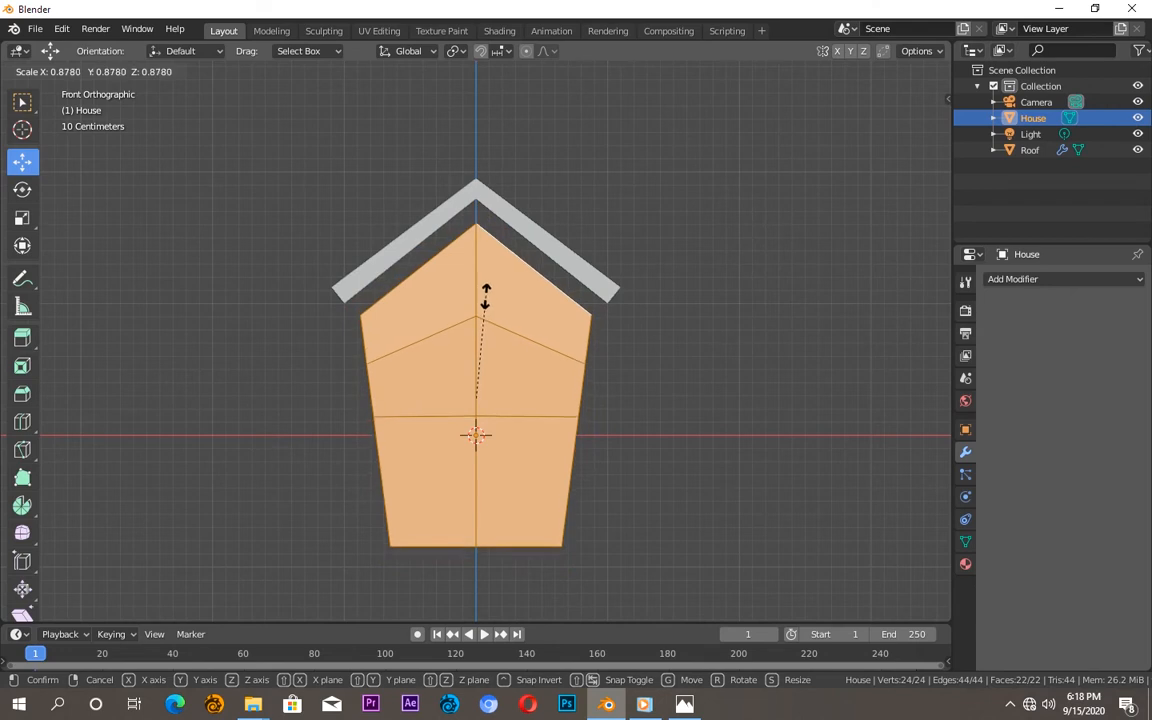
pyautogui.click(482, 299)
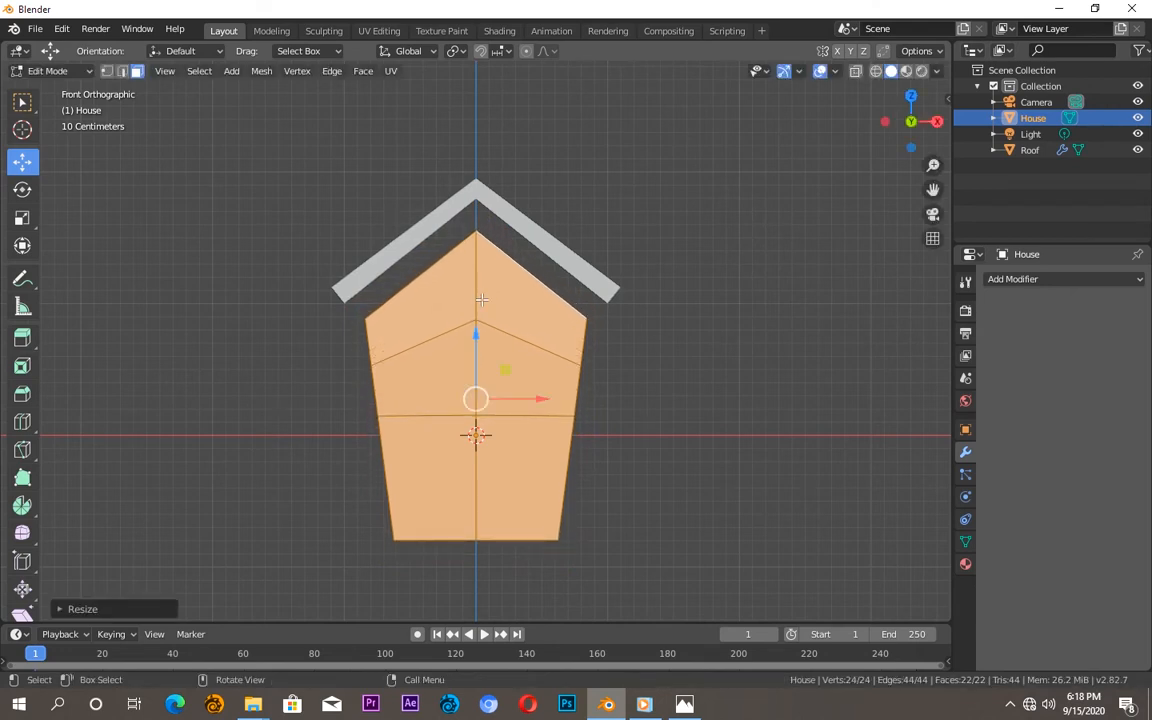
# - Move the whole house mesh up along Z until its gable meets the underside of the roof
pyautogui.press('g')
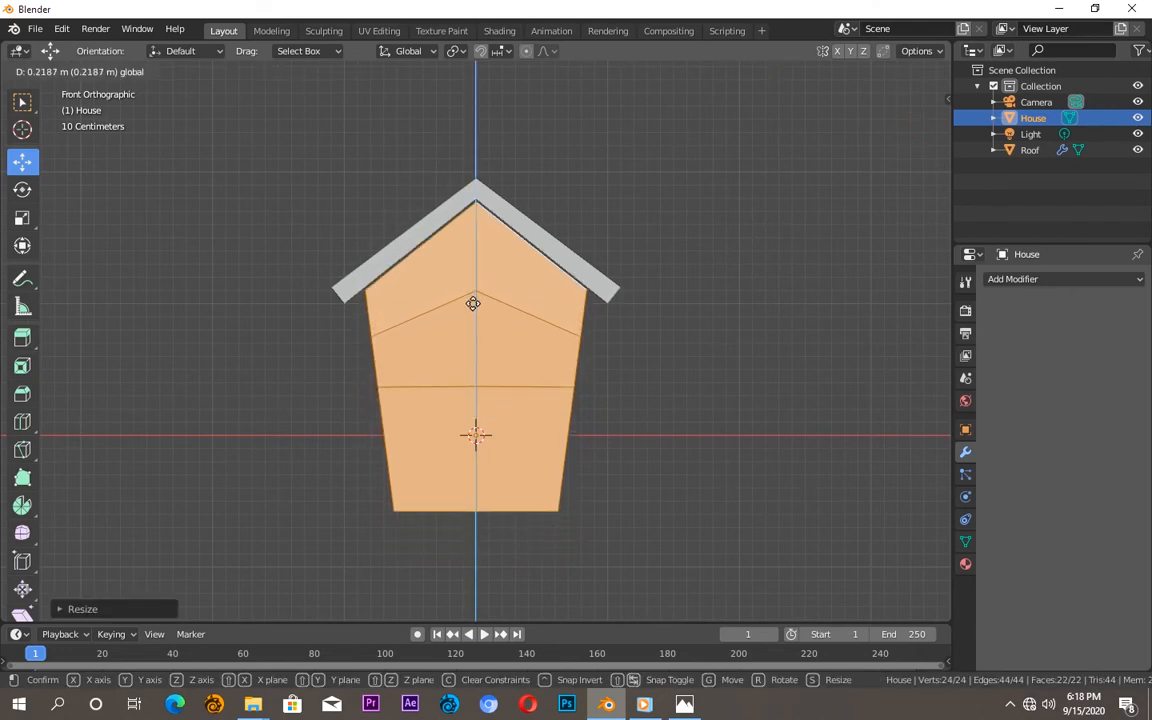
pyautogui.click(475, 299)
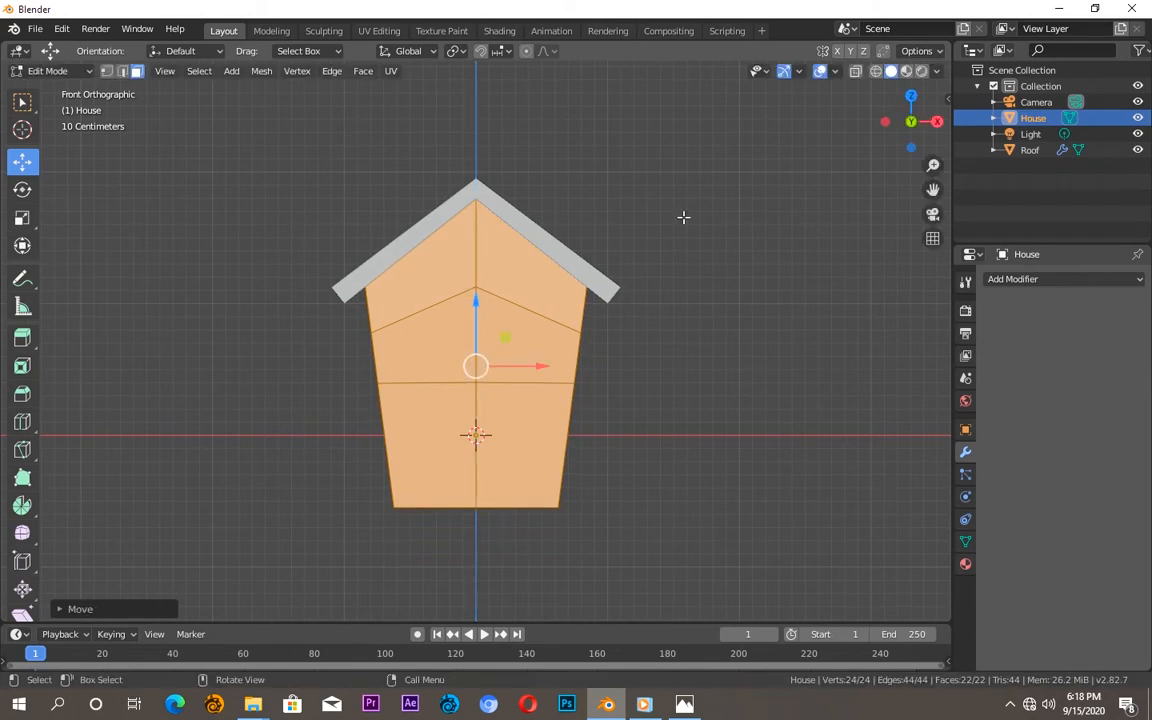
pyautogui.moveTo(912, 121); pyautogui.dragTo(838, 122)
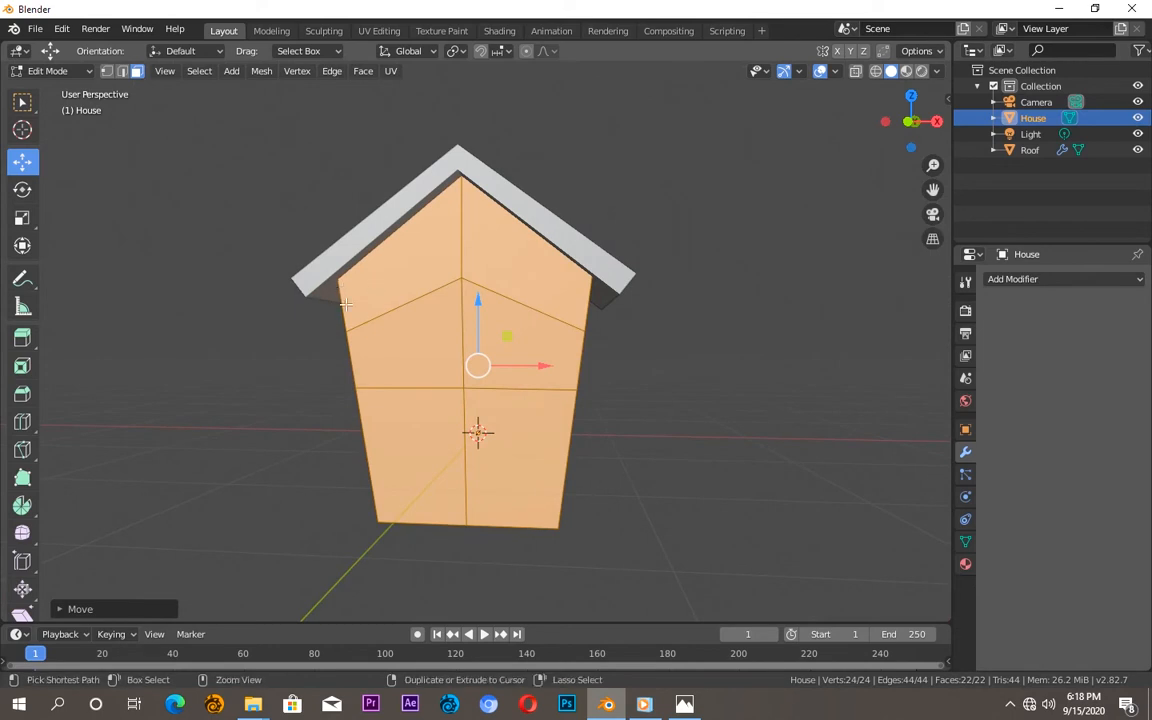
# - Save the file as "Low poly House" in the Boom folder and return the house to Object Mode
pyautogui.hotkey('ctrl', 's')
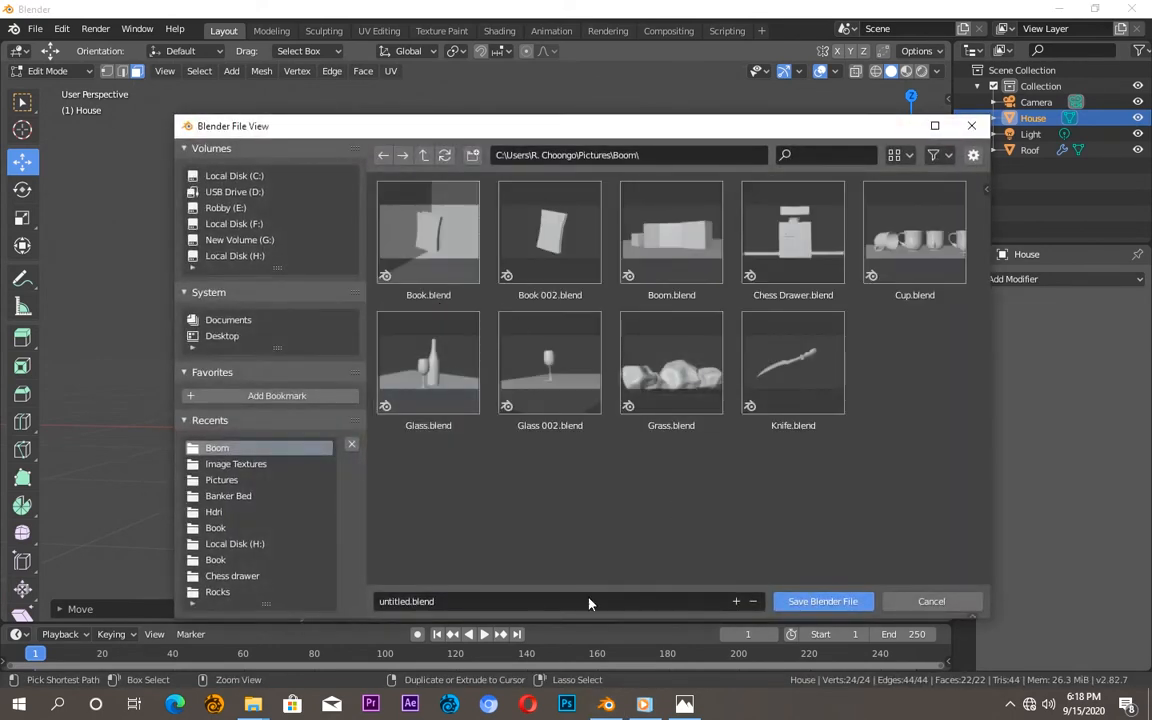
pyautogui.click(580, 601)
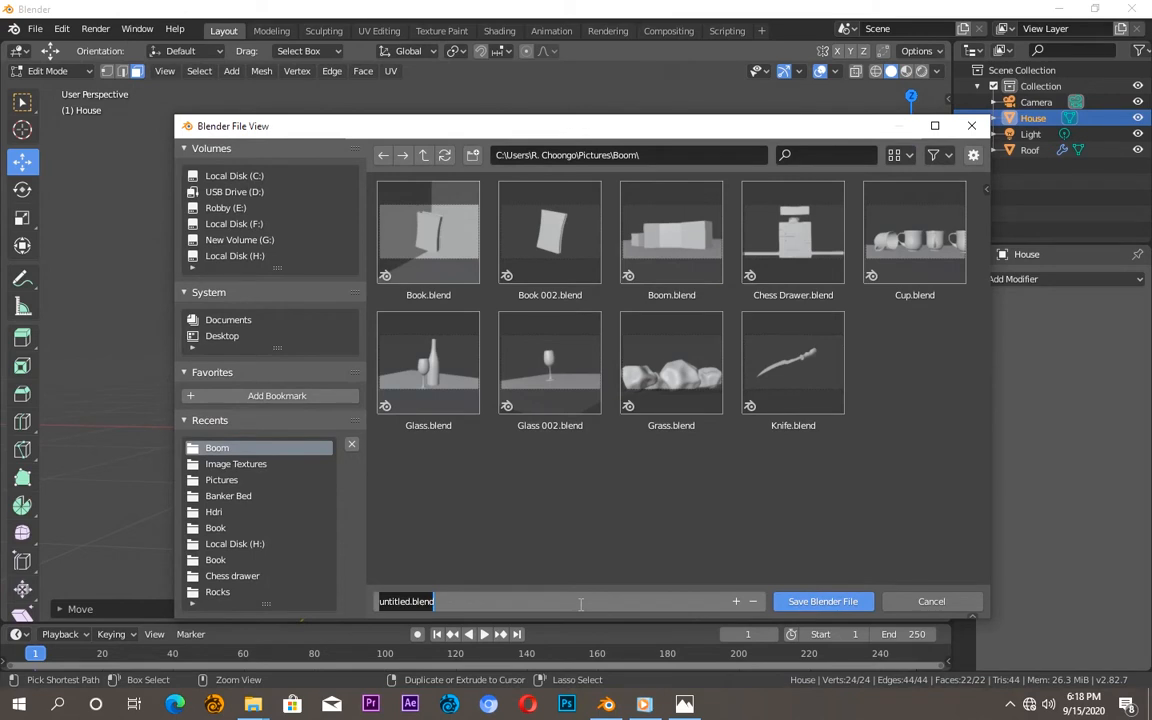
pyautogui.write('House')
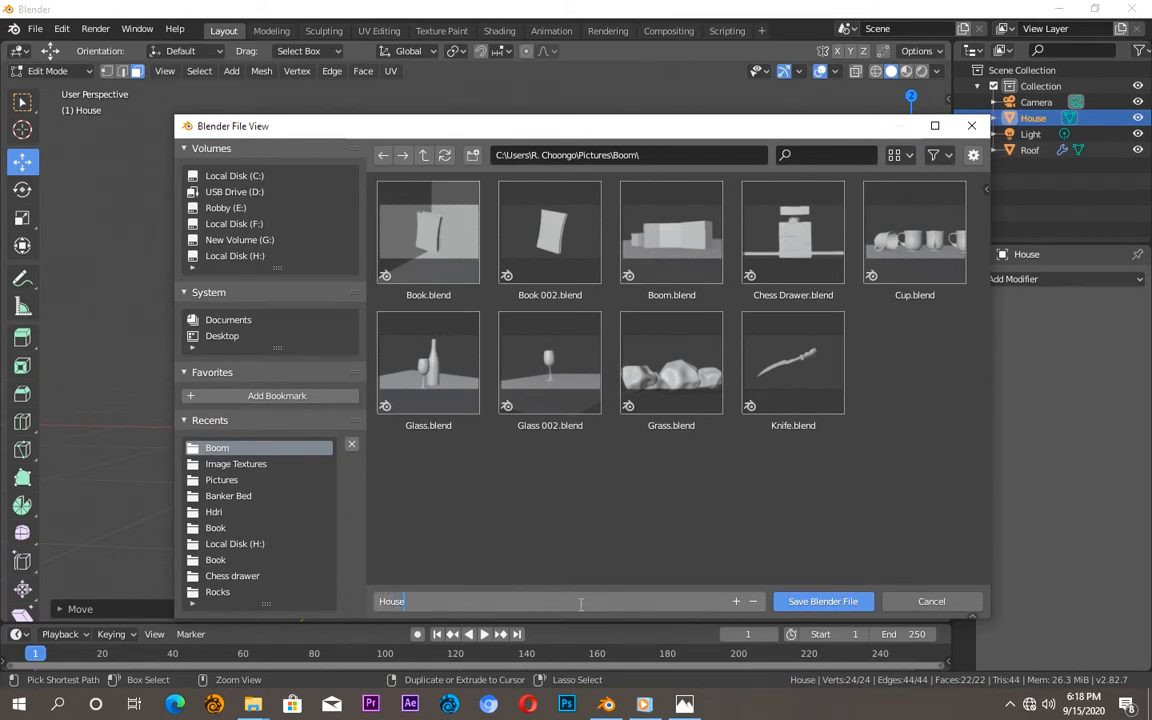
pyautogui.write('Low poly')
pyautogui.click(810, 602)
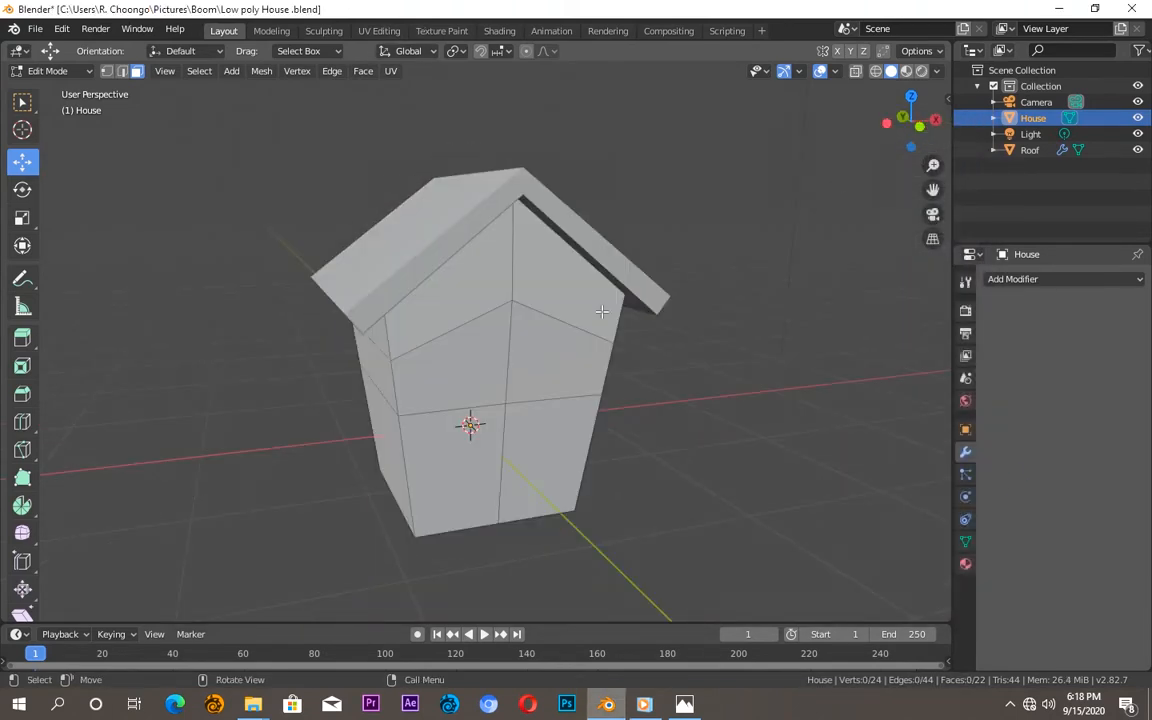
pyautogui.click(50, 71)
pyautogui.click(50, 86)
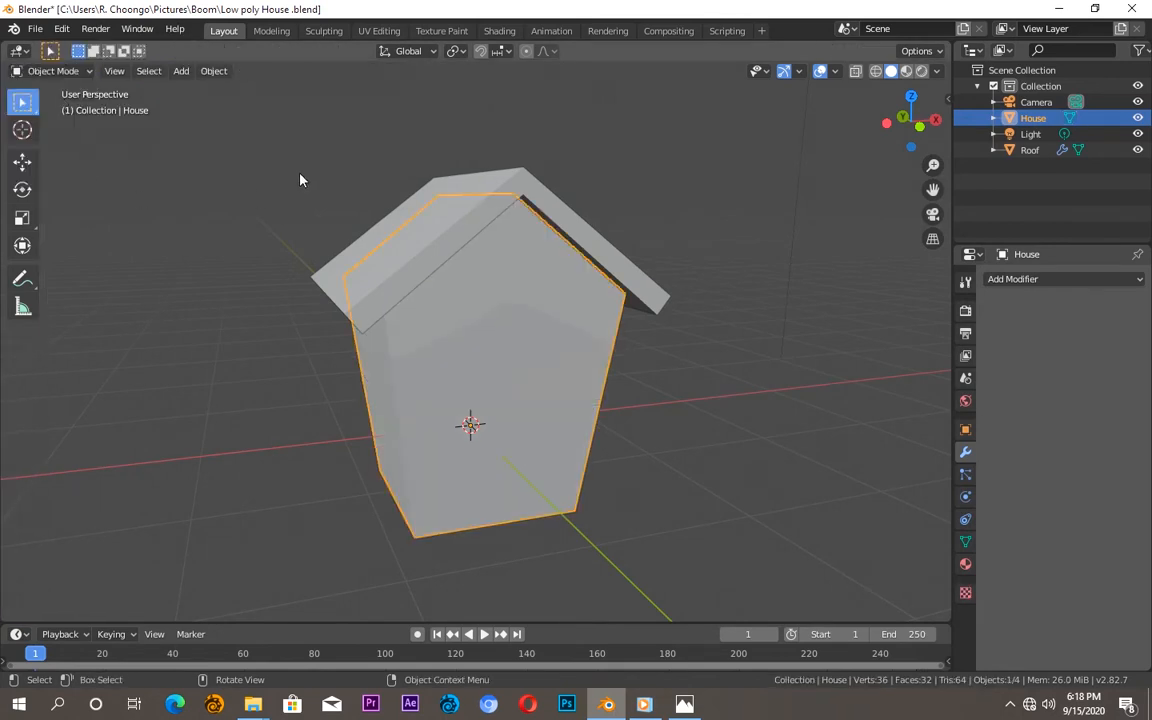
# - Add a new cube mesh for the chimney and uniformly scale it down to about 0.19
pyautogui.click(669, 310)
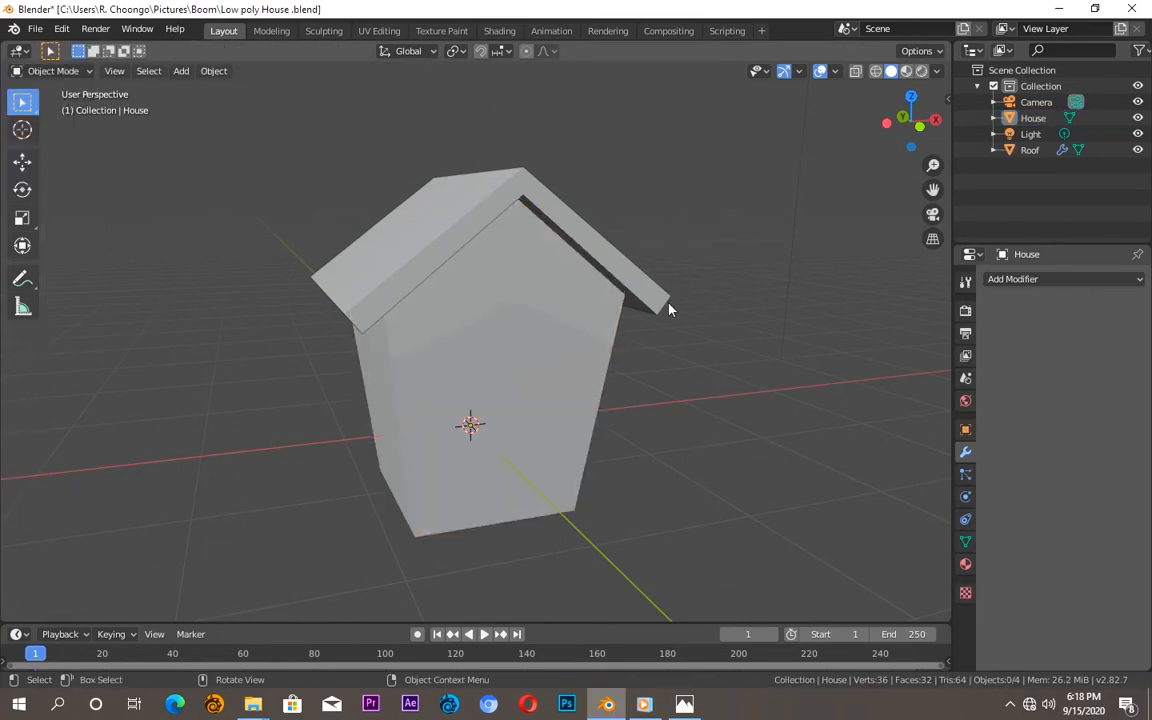
pyautogui.hotkey('shift', 'a')
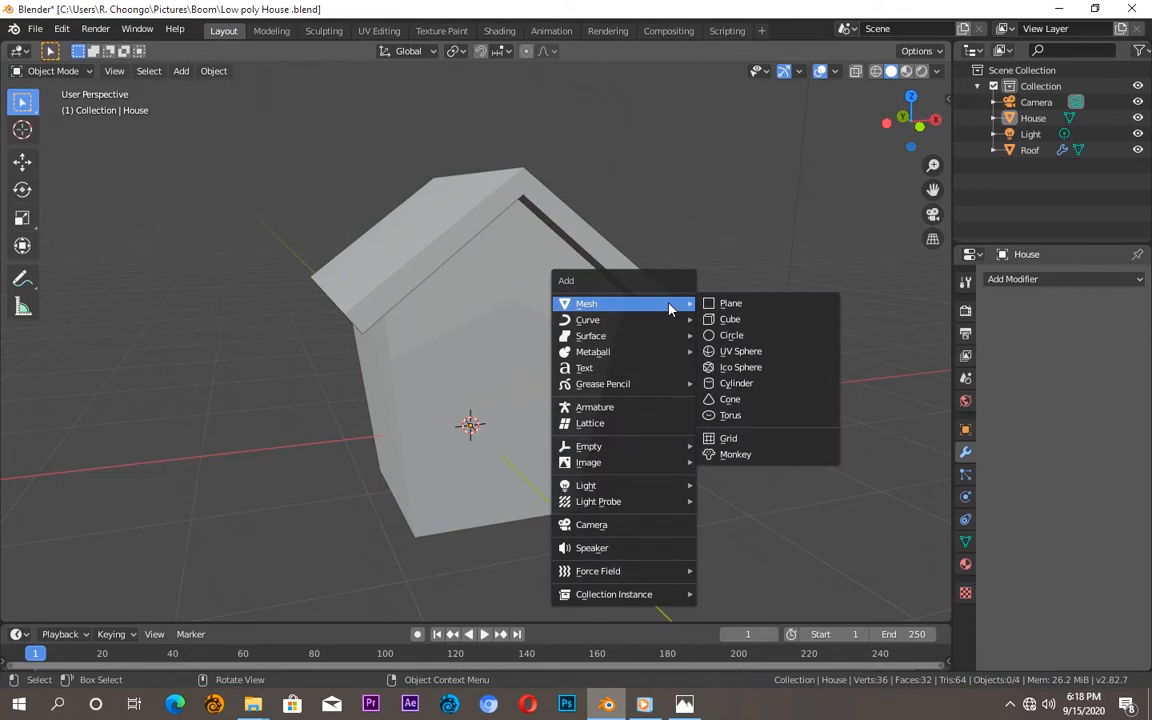
pyautogui.click(738, 325)
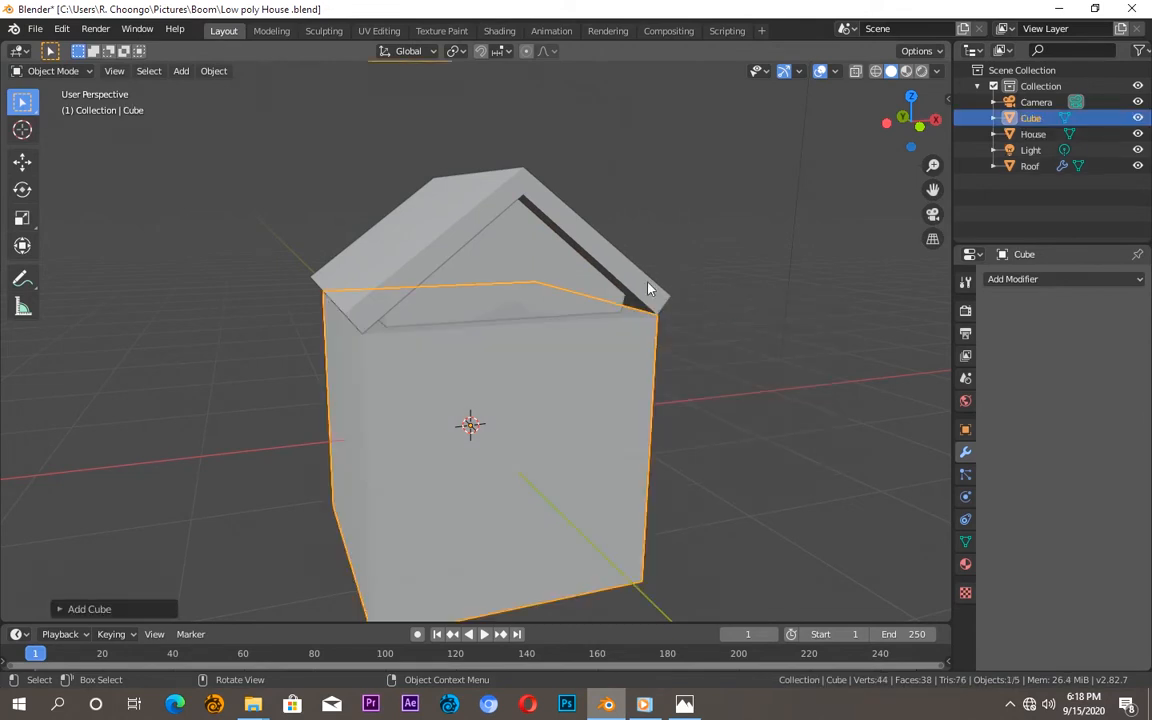
pyautogui.press('s')
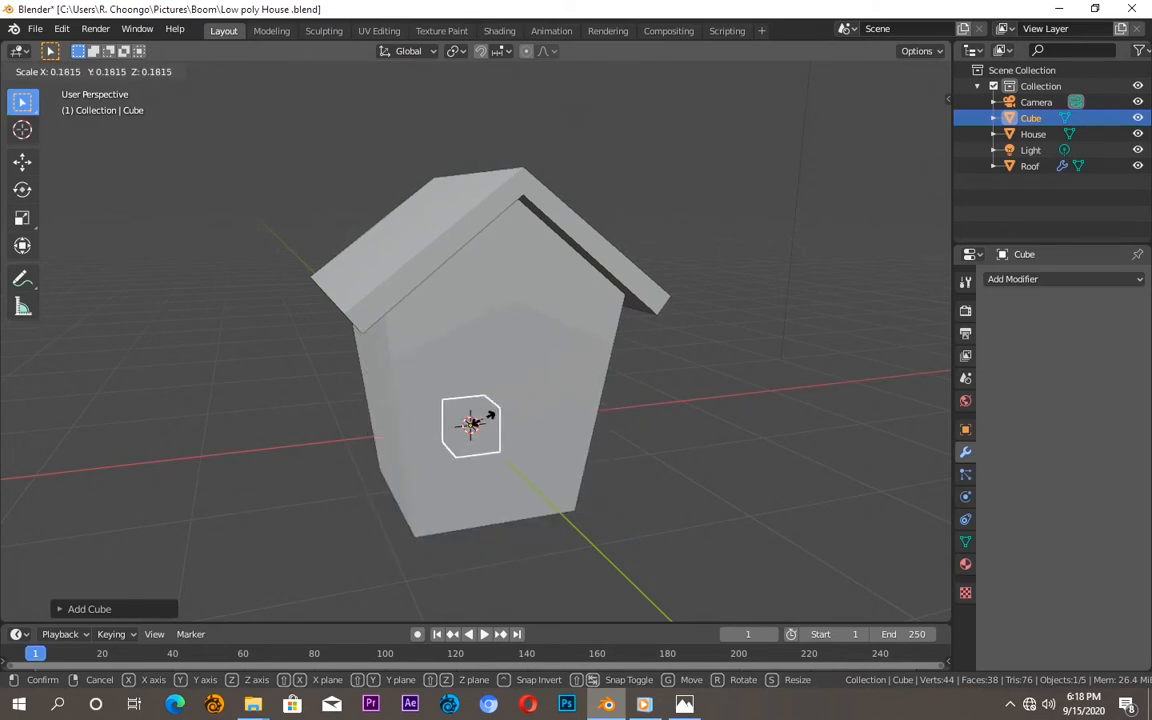
pyautogui.click(485, 425)
# - In front view, move the small cube about -0.58 m in X and 1.5 m in Z onto the roof's left slope
pyautogui.press('KP_1')
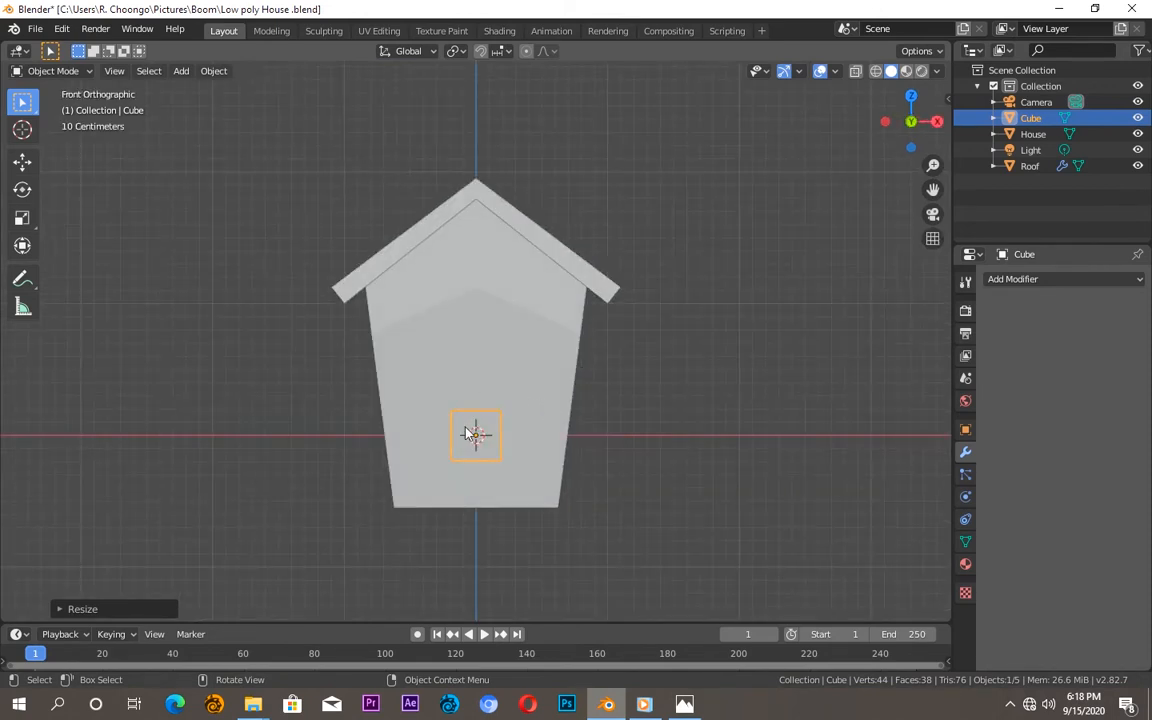
pyautogui.press('g')
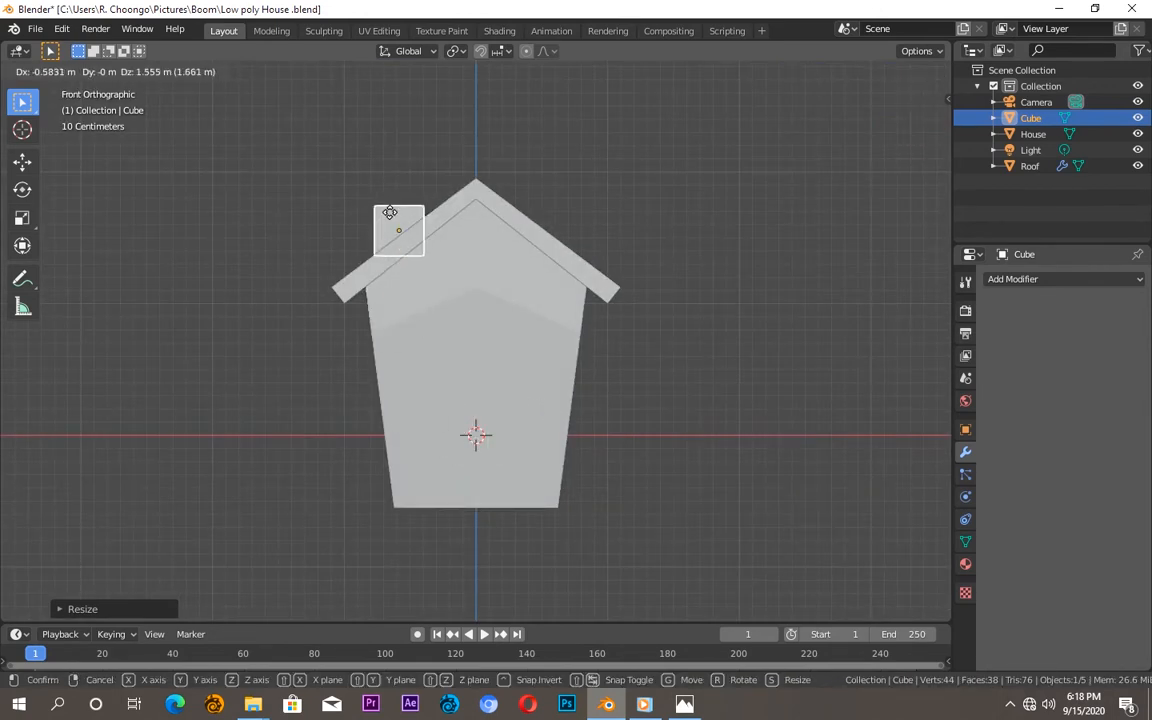
pyautogui.click(392, 235)
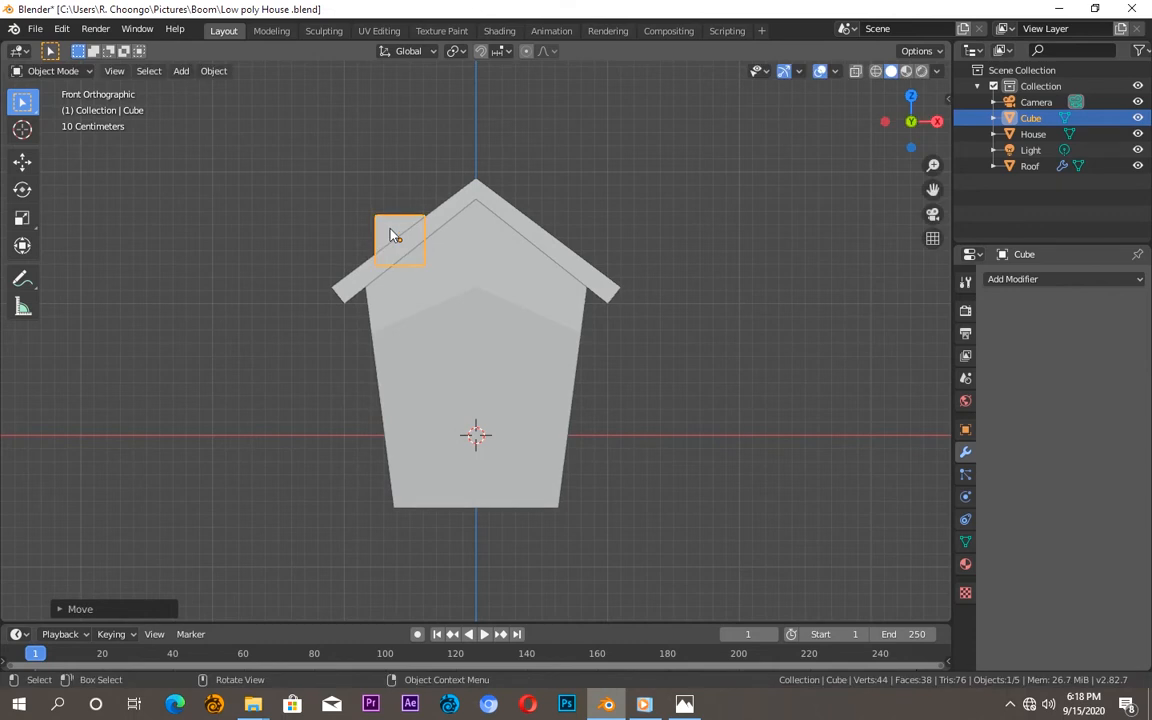
# - In Edit Mode with X-ray on, select the small cube's top vertices and raise them along Z to form a tall chimney shaft
pyautogui.click(65, 67)
pyautogui.click(50, 96)
pyautogui.click(107, 71)
pyautogui.moveTo(347, 183); pyautogui.dragTo(414, 218)
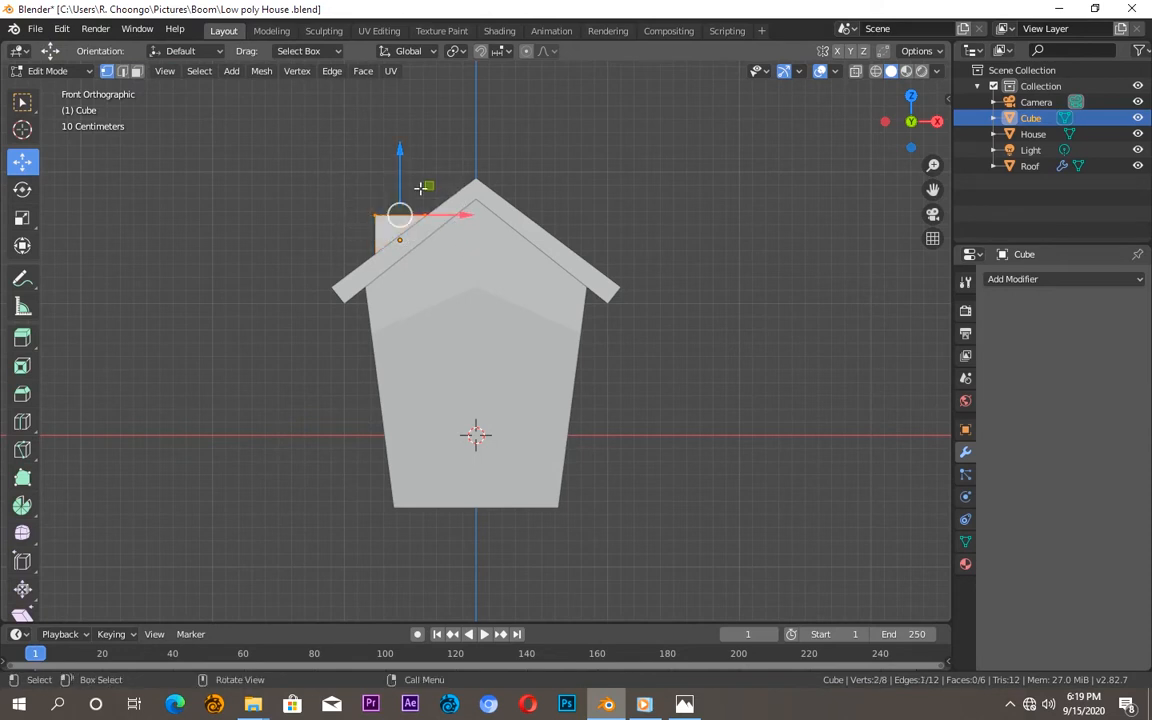
pyautogui.click(855, 71)
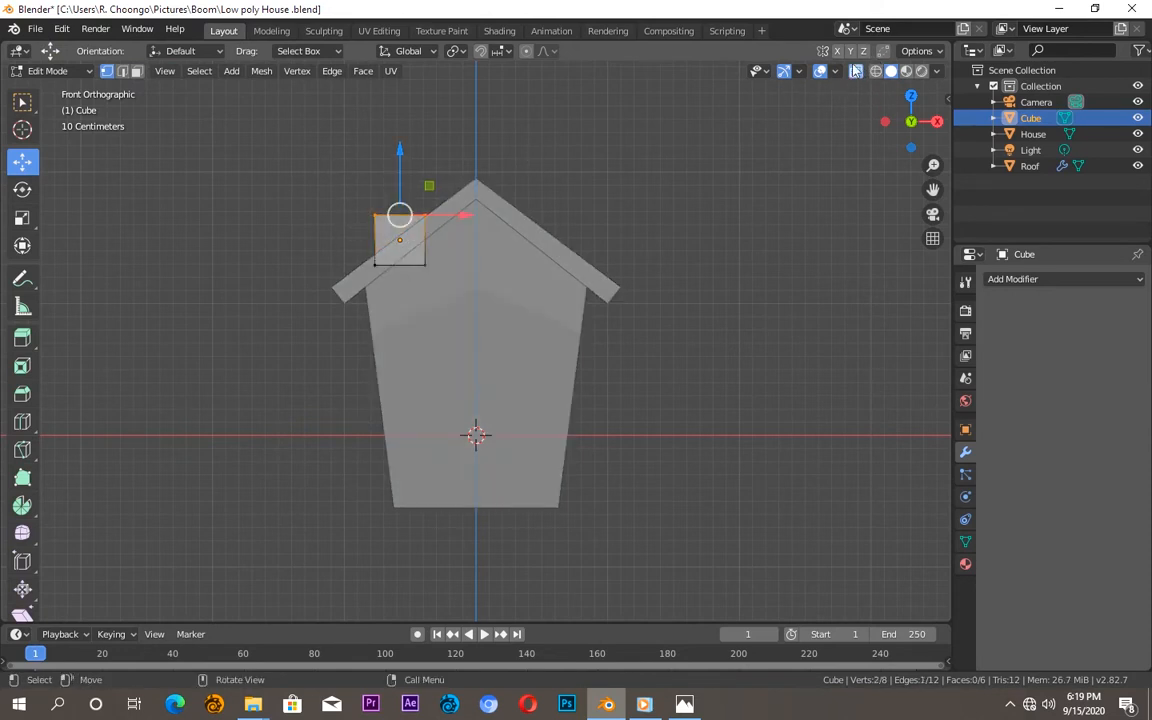
pyautogui.moveTo(339, 176); pyautogui.dragTo(437, 219)
pyautogui.moveTo(399, 154); pyautogui.dragTo(406, 93)
# - Form the chimney cap by extruding the top face in place, scaling it out to about 1.55, and extruding it up about 0.26 m
pyautogui.moveTo(911, 116); pyautogui.dragTo(906, 126)
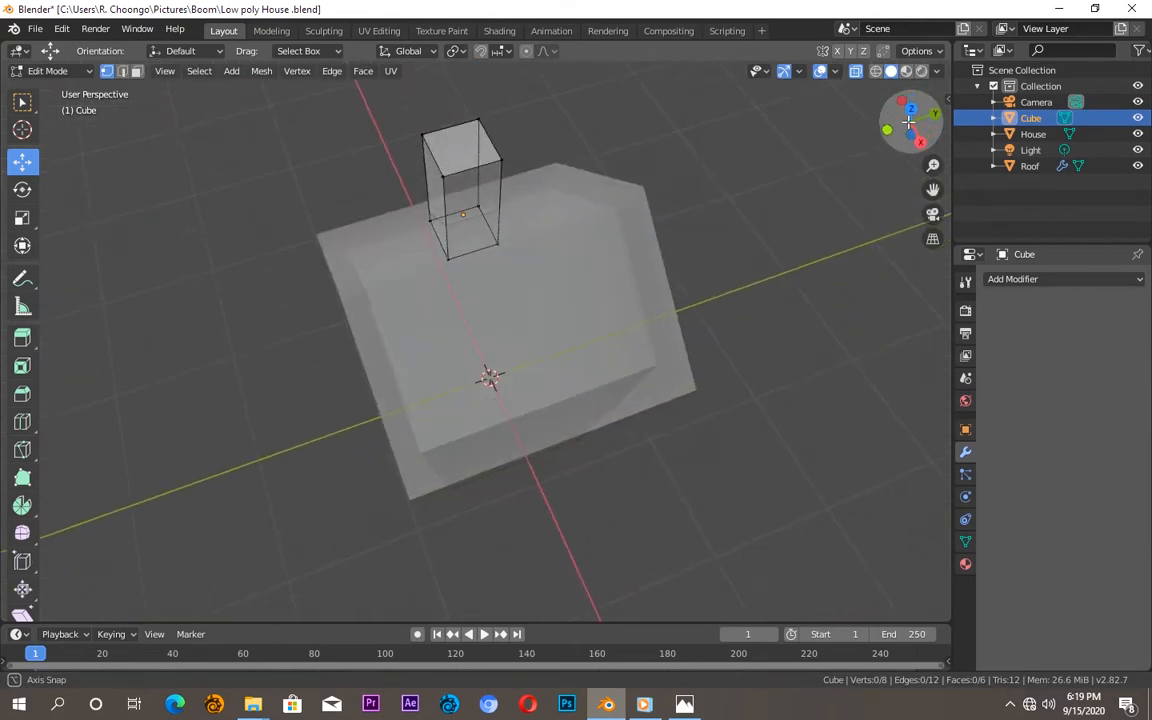
pyautogui.click(137, 71)
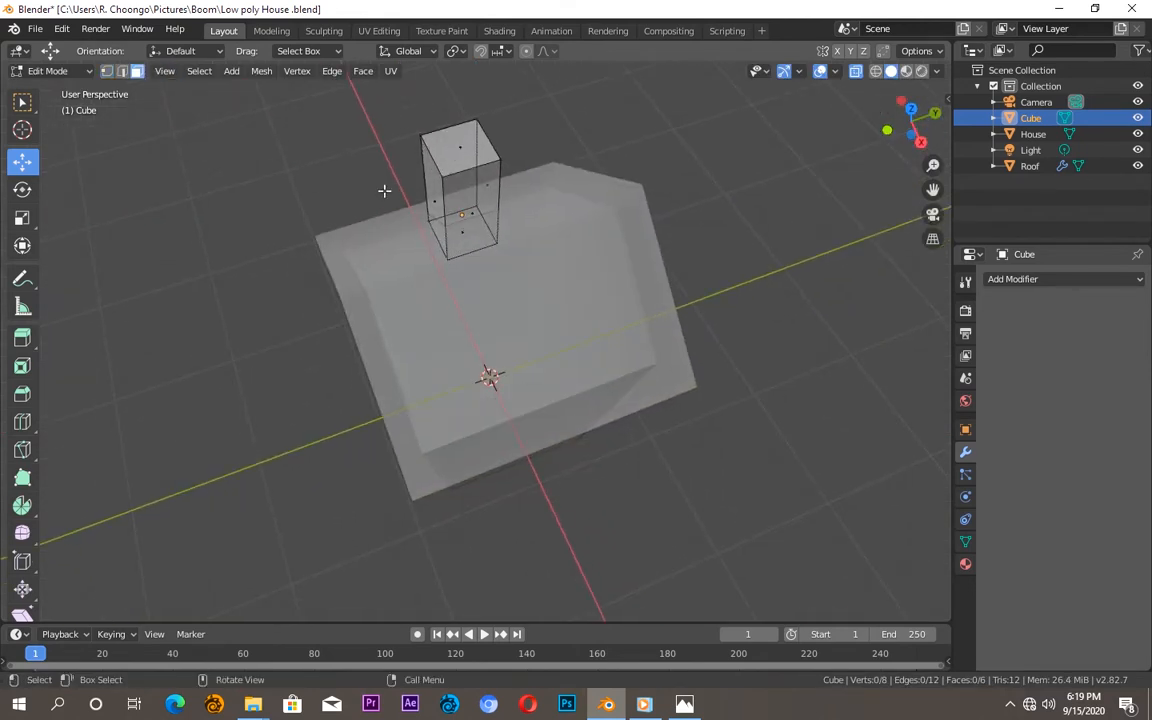
pyautogui.click(468, 147)
pyautogui.press('KP_1')
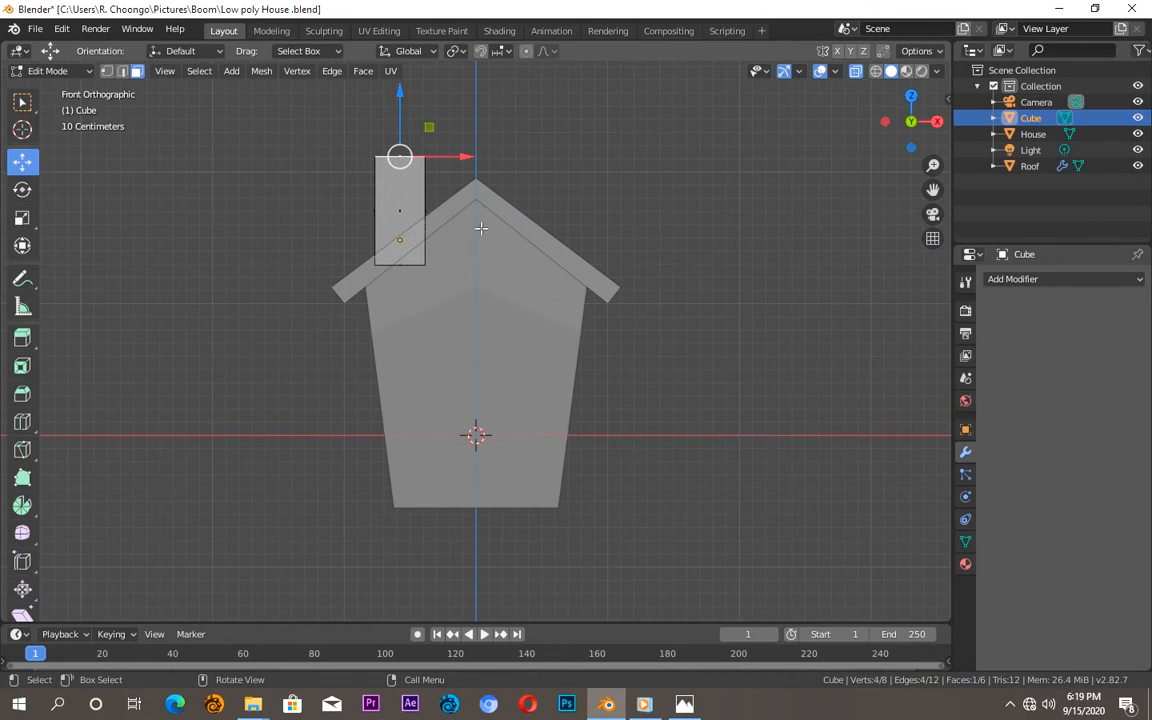
pyautogui.press('KP_Decimal')
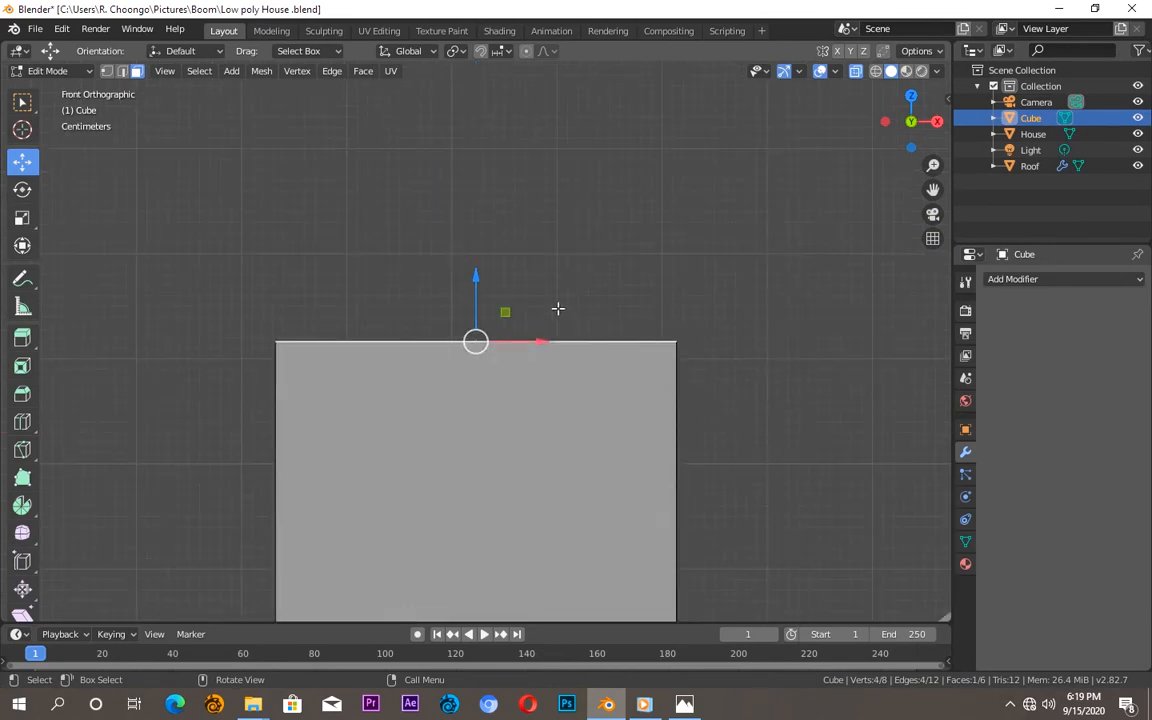
pyautogui.scroll(-6, 556, 310)
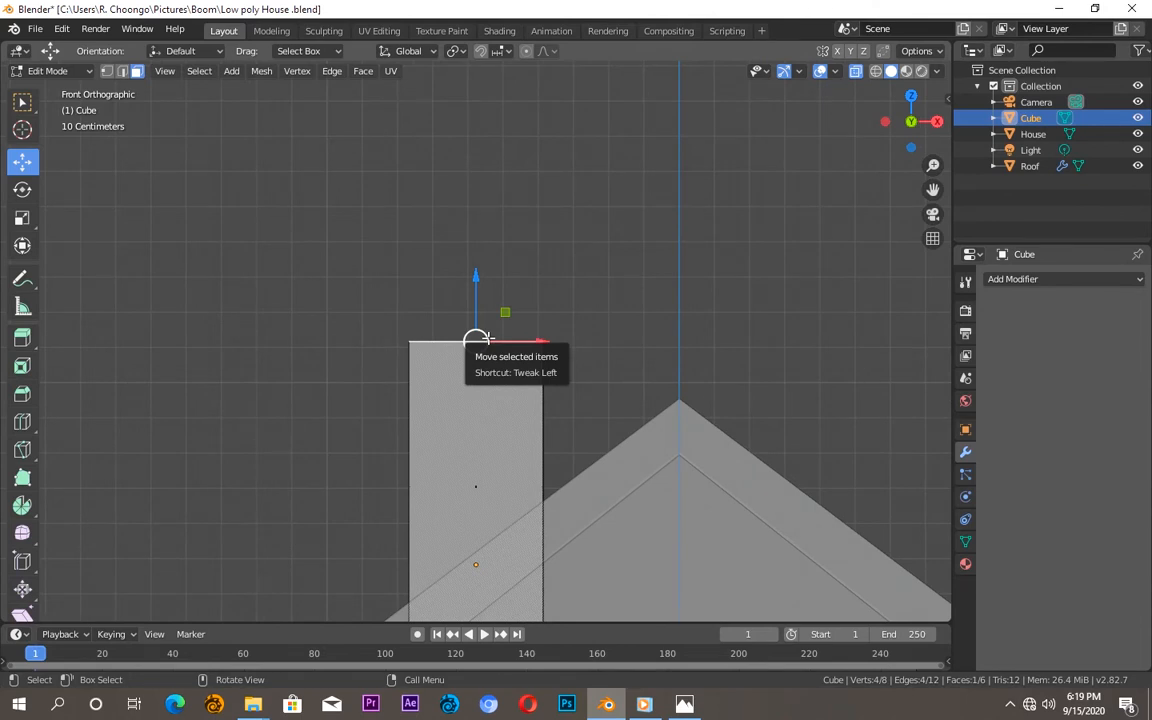
pyautogui.press('e')
pyautogui.press('s')
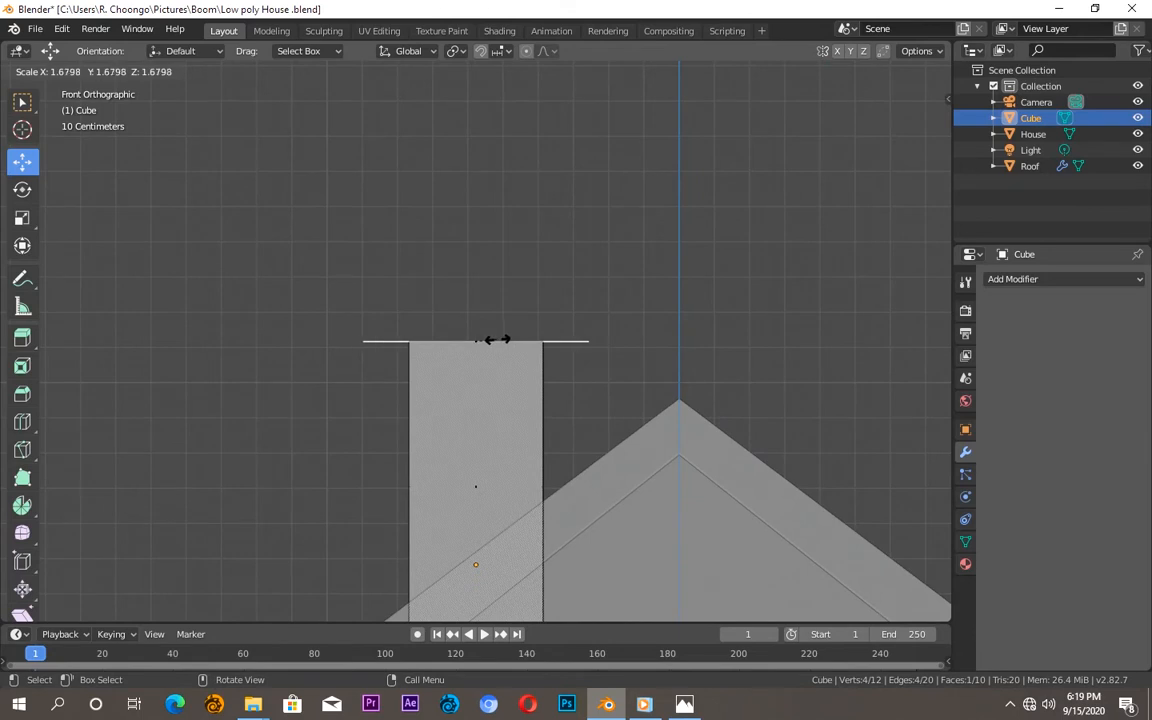
pyautogui.click(493, 340)
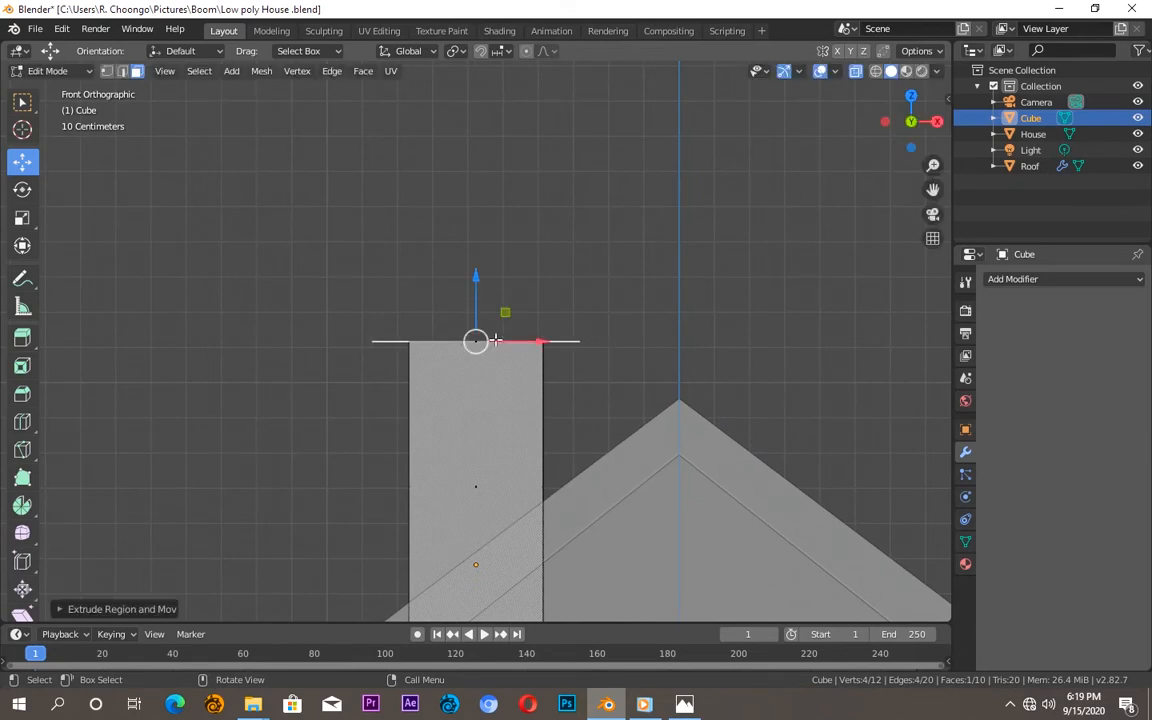
pyautogui.press('e')
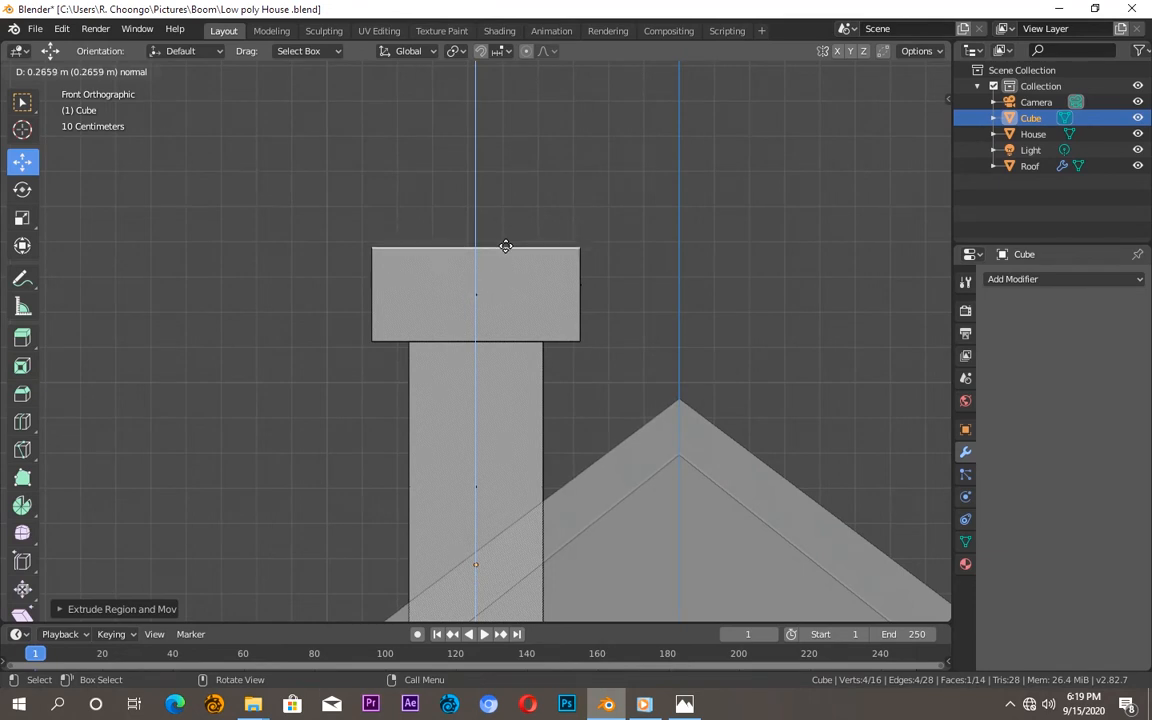
pyautogui.click(506, 248)
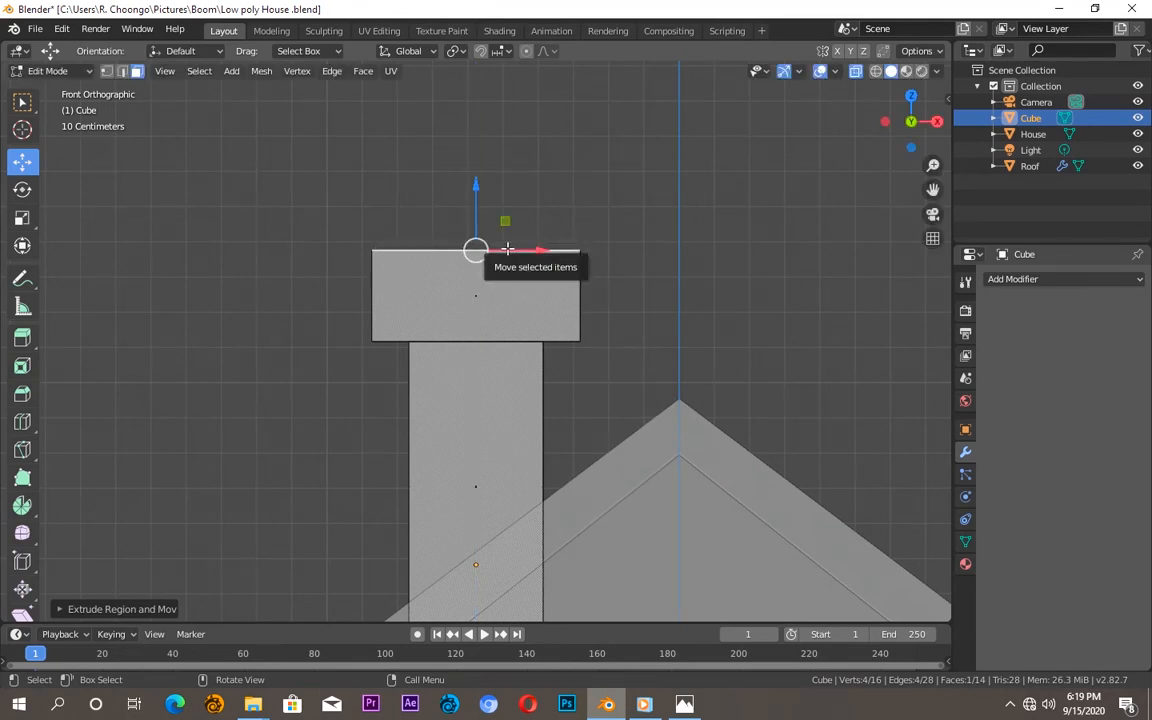
# - Inset the cap's top face slightly inside the shaft outline and extrude it down into the chimney to hollow it
pyautogui.press('KP_7')
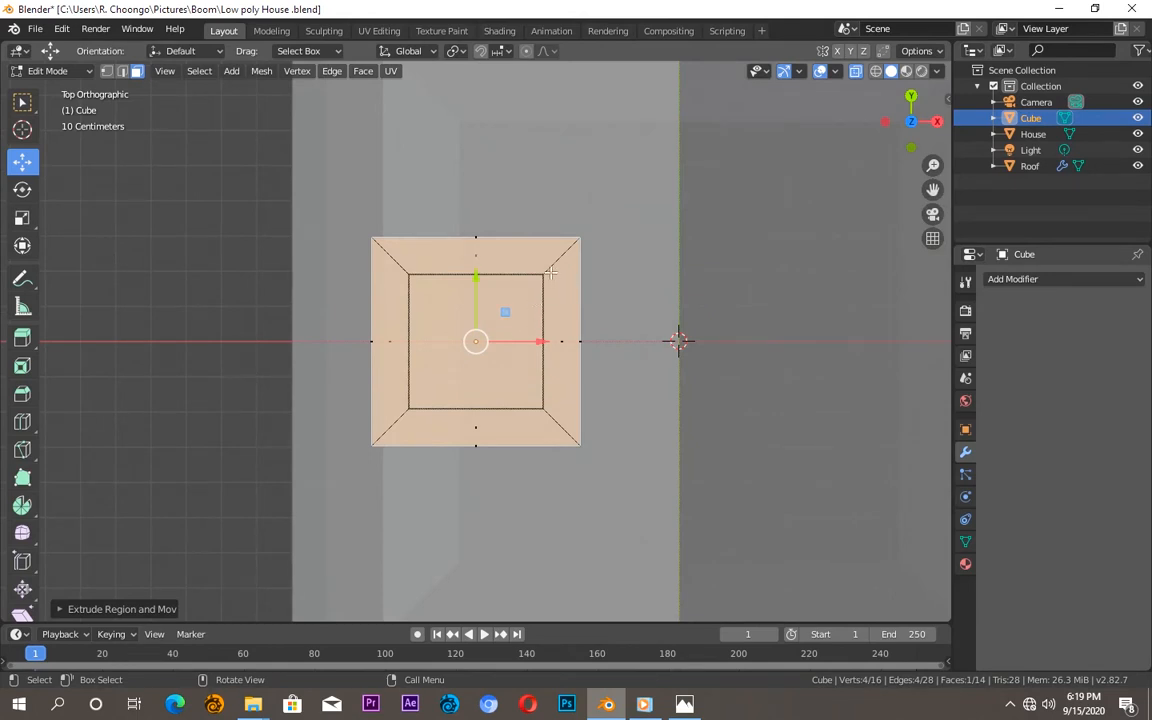
pyautogui.press('i')
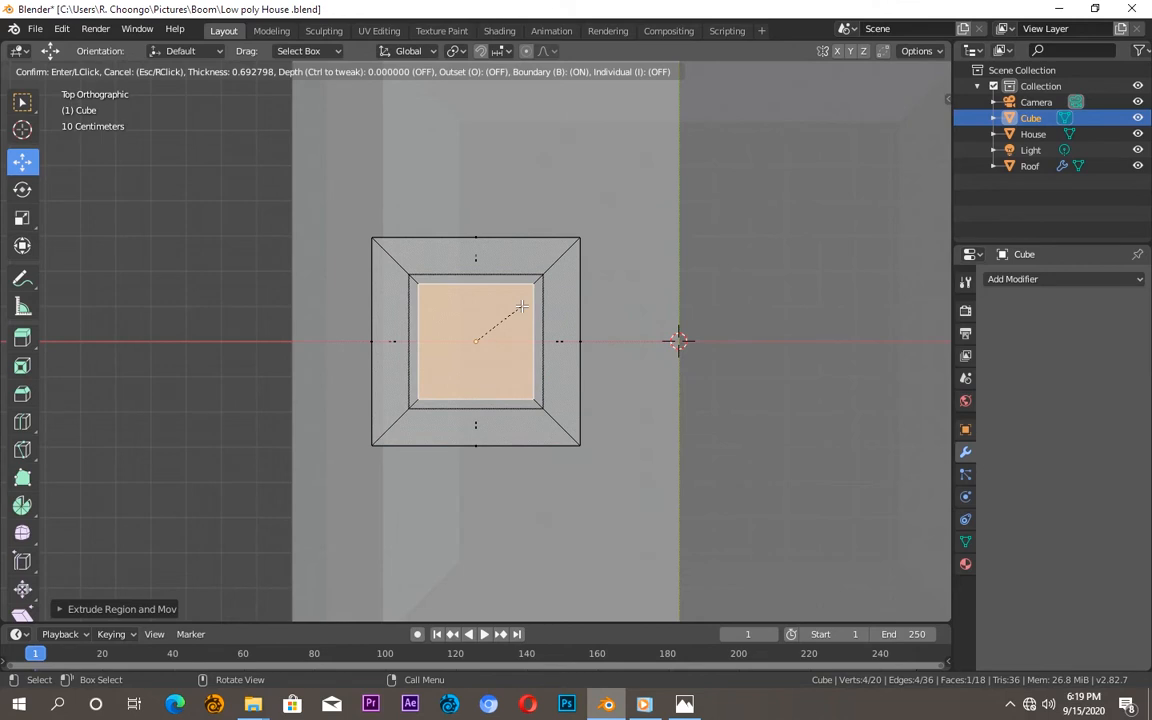
pyautogui.click(521, 306)
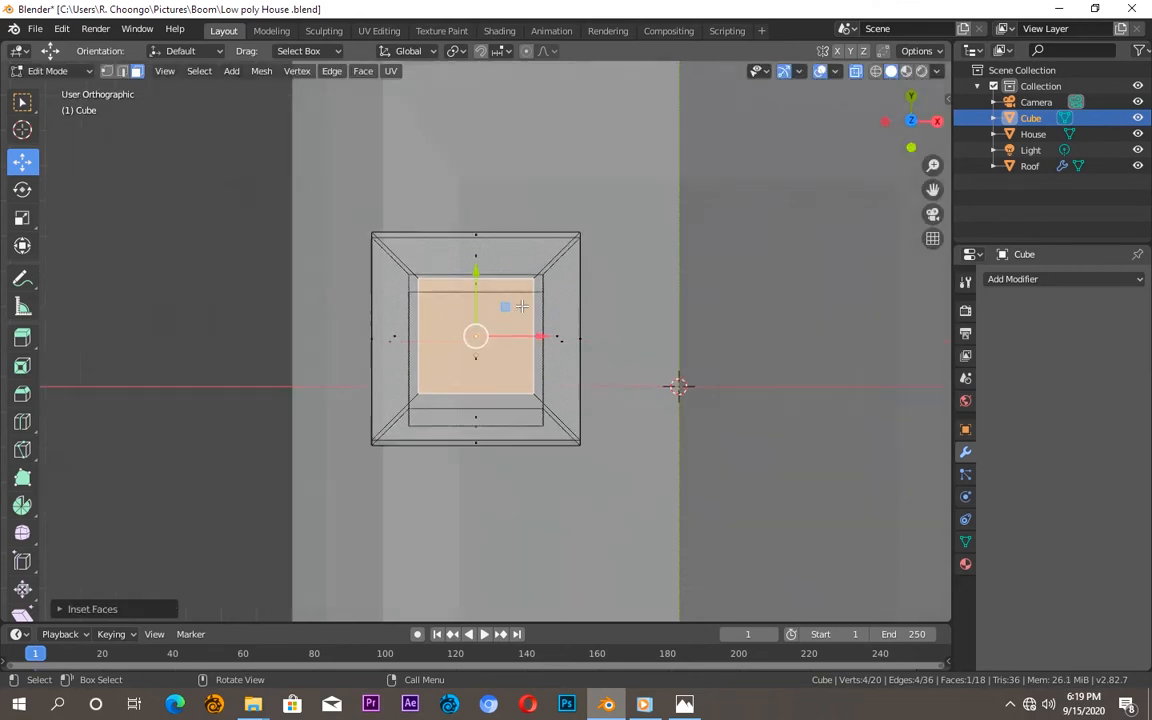
pyautogui.press('KP_1')
pyautogui.moveTo(478, 236); pyautogui.dragTo(500, 488)
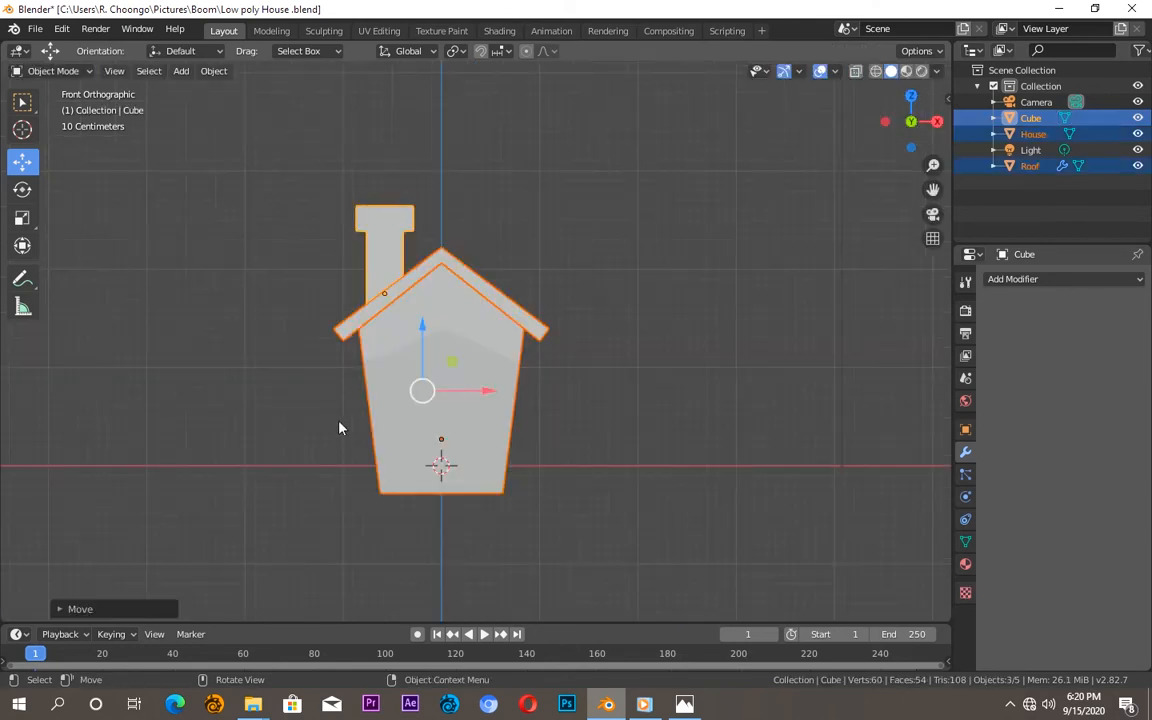
# - Select only the house body and open its mesh in Edit Mode
pyautogui.click(339, 429)
pyautogui.click(400, 390)
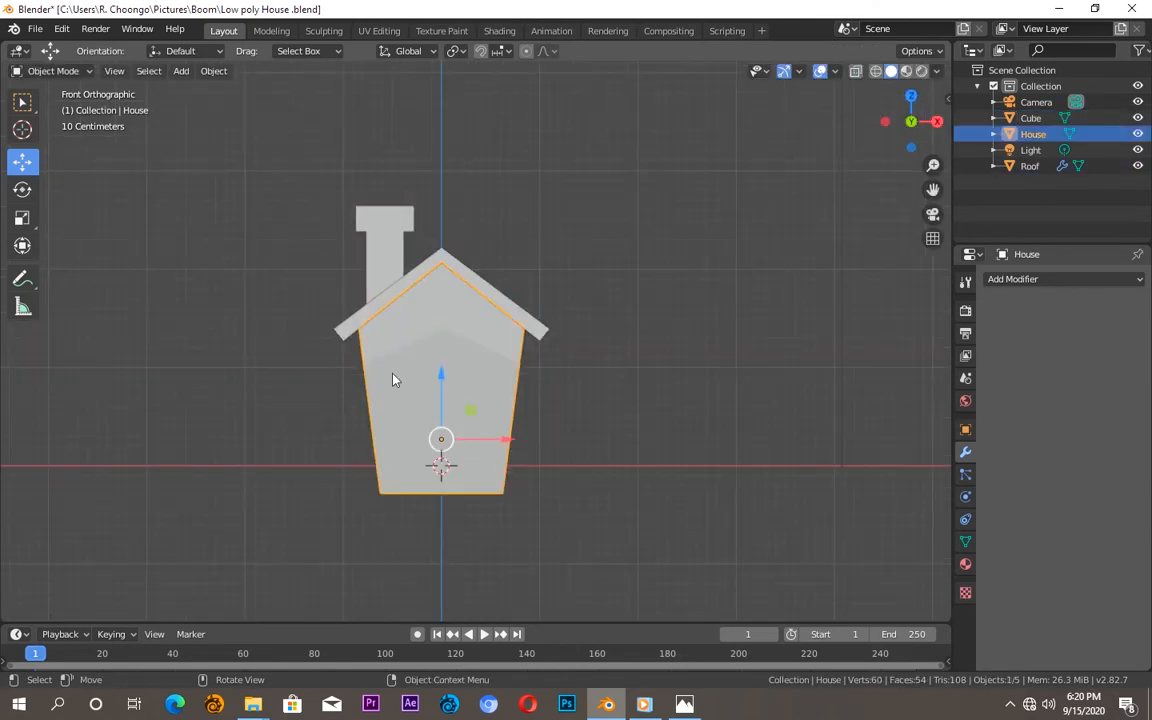
pyautogui.press('Tab')
pyautogui.moveTo(337, 452); pyautogui.dragTo(458, 484)
pyautogui.click(107, 71)
pyautogui.moveTo(309, 483); pyautogui.dragTo(516, 546)
pyautogui.moveTo(441, 431); pyautogui.dragTo(441, 415)
pyautogui.hotkey('ctrl', 'z')
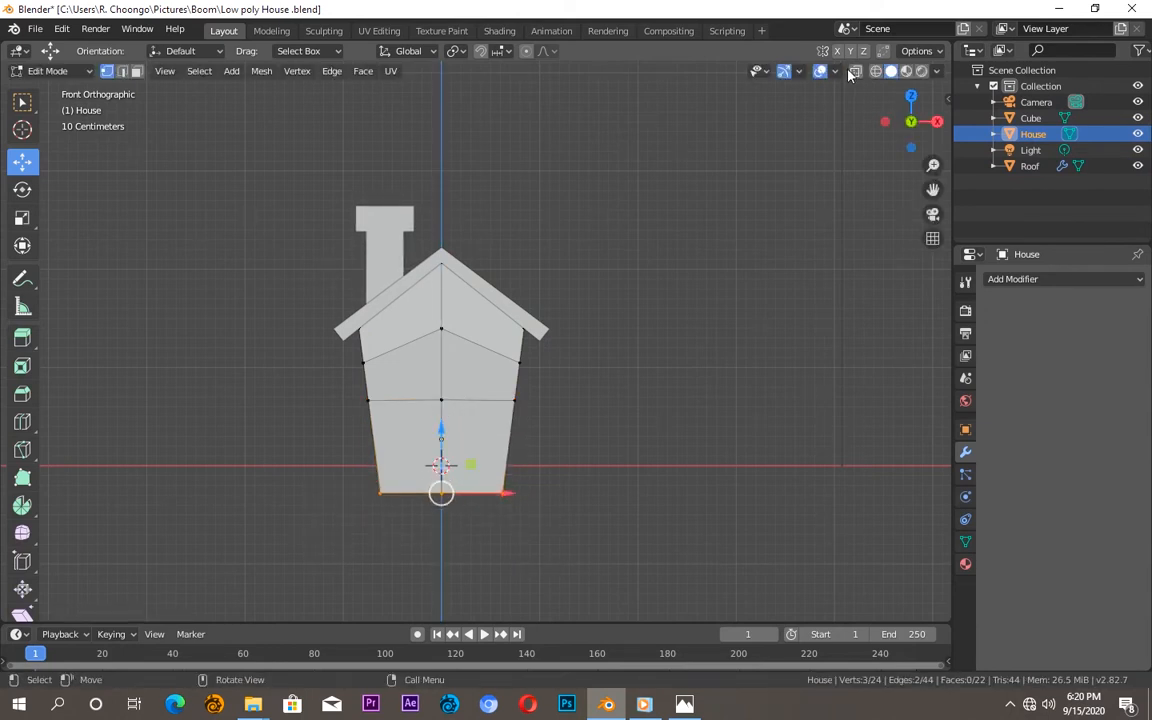
# - With X-ray on, select all bottom vertices of the house, raise them along Z to the ground line, and return to Object Mode
pyautogui.hotkey('alt', 'z')
pyautogui.moveTo(347, 476); pyautogui.dragTo(572, 536)
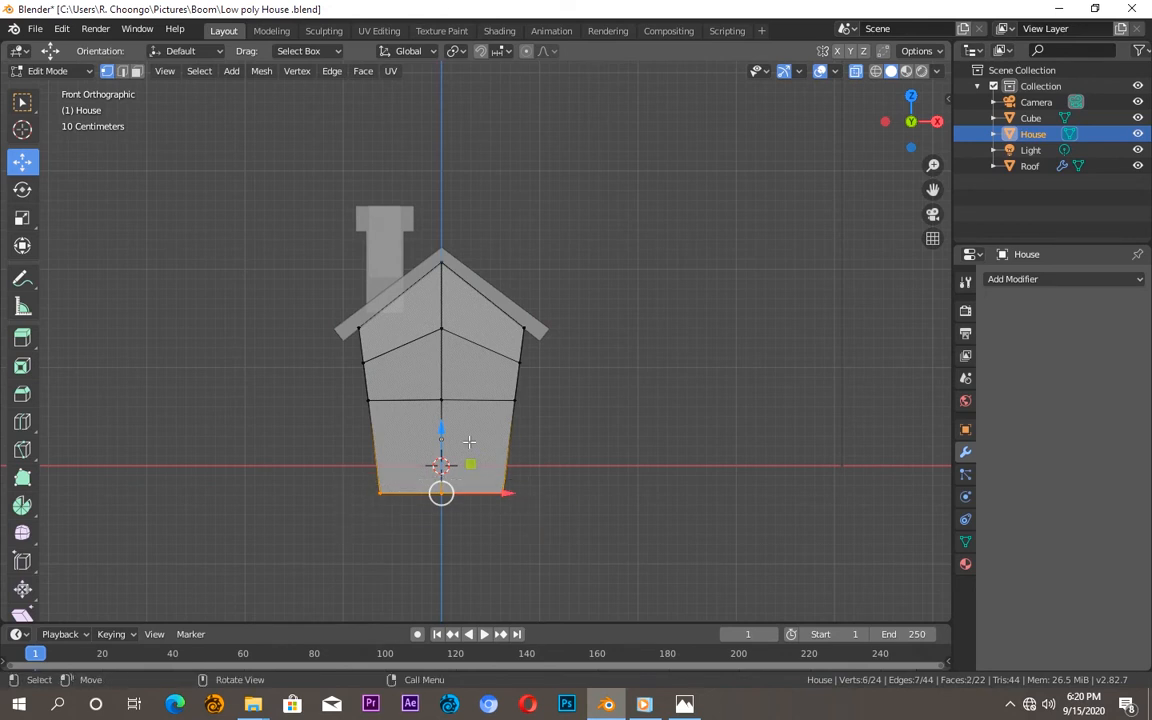
pyautogui.moveTo(441, 424); pyautogui.dragTo(440, 400)
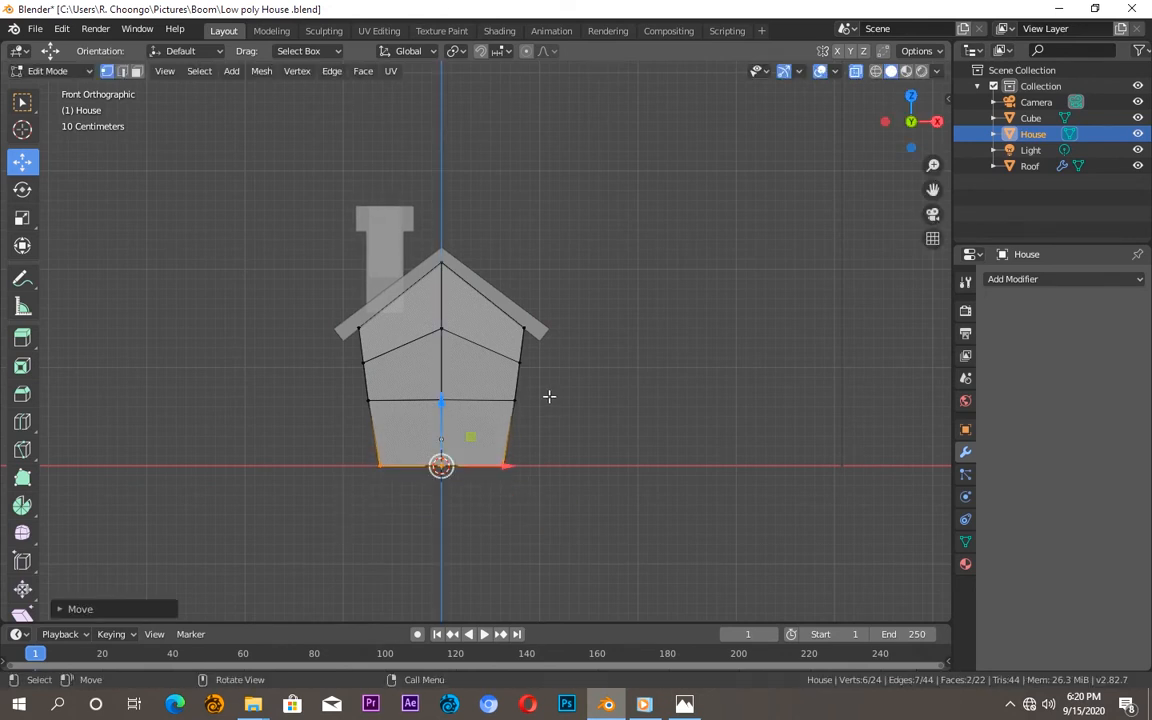
pyautogui.click(514, 400)
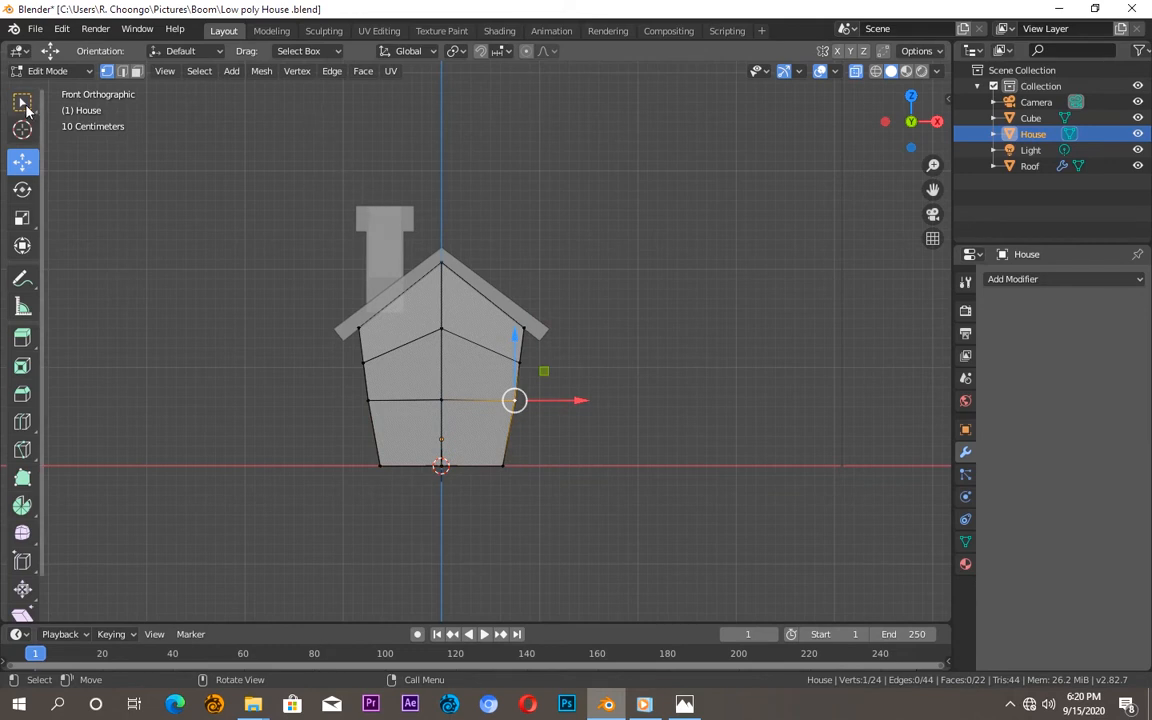
pyautogui.press('Tab')
# - Lower the chimney along Z deeper into the roof and raise the floor of its inner recess in Edit Mode
pyautogui.click(405, 222)
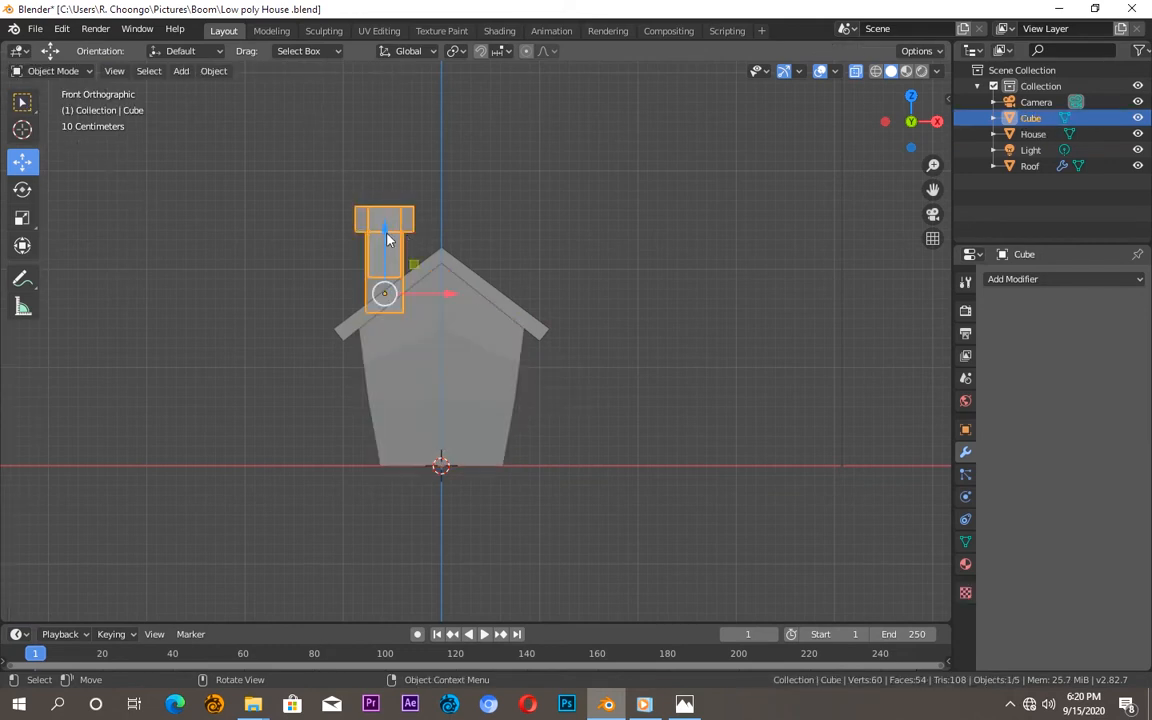
pyautogui.moveTo(386, 232); pyautogui.dragTo(385, 258)
pyautogui.press('Tab')
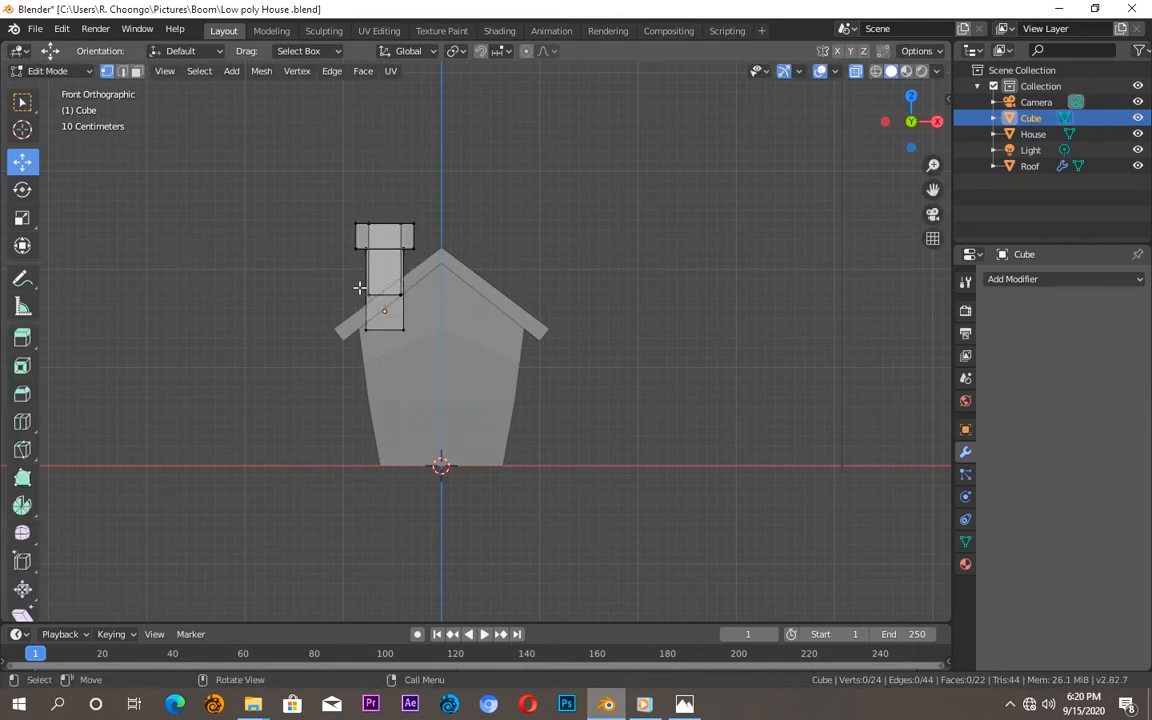
pyautogui.moveTo(385, 262); pyautogui.dragTo(386, 206)
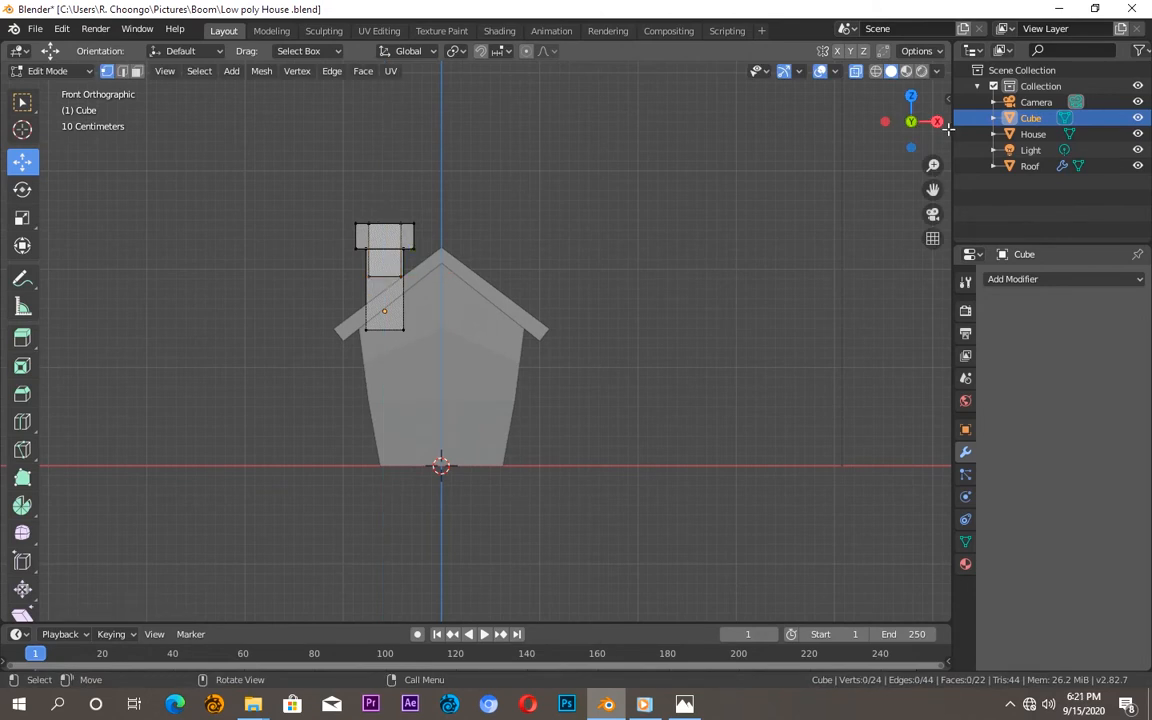
# - Turn off X-ray, return the chimney to Object Mode, deselect everything and save the file
pyautogui.moveTo(910, 118); pyautogui.dragTo(802, 108)
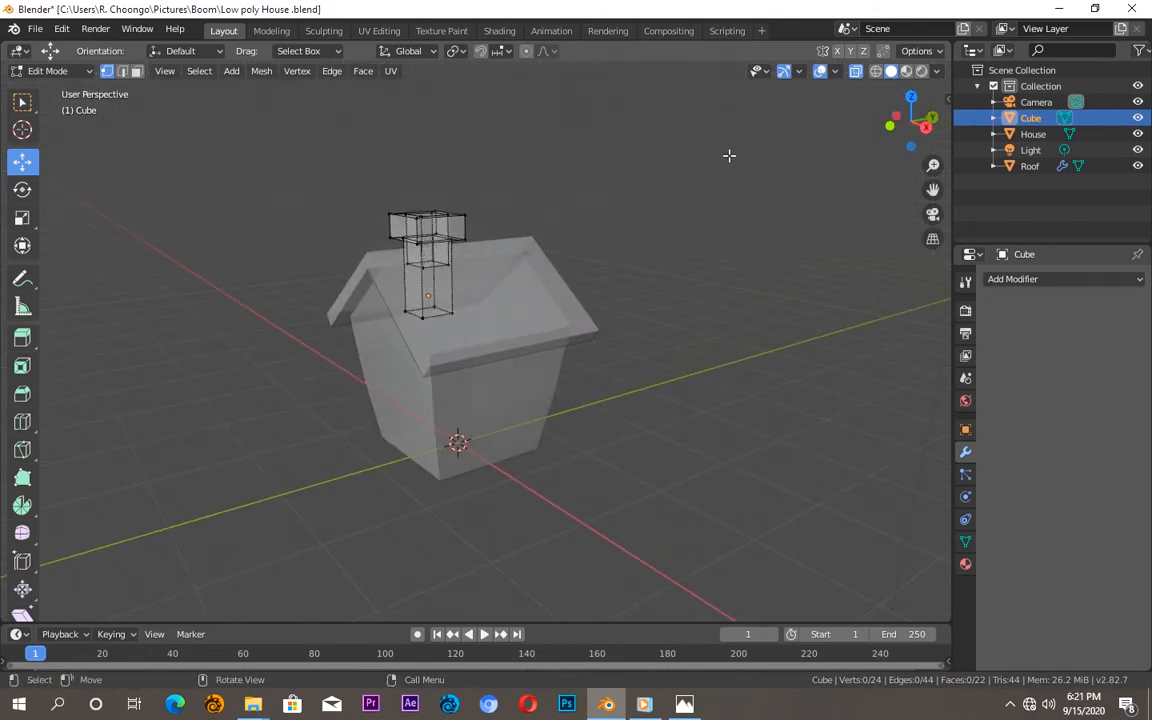
pyautogui.click(855, 71)
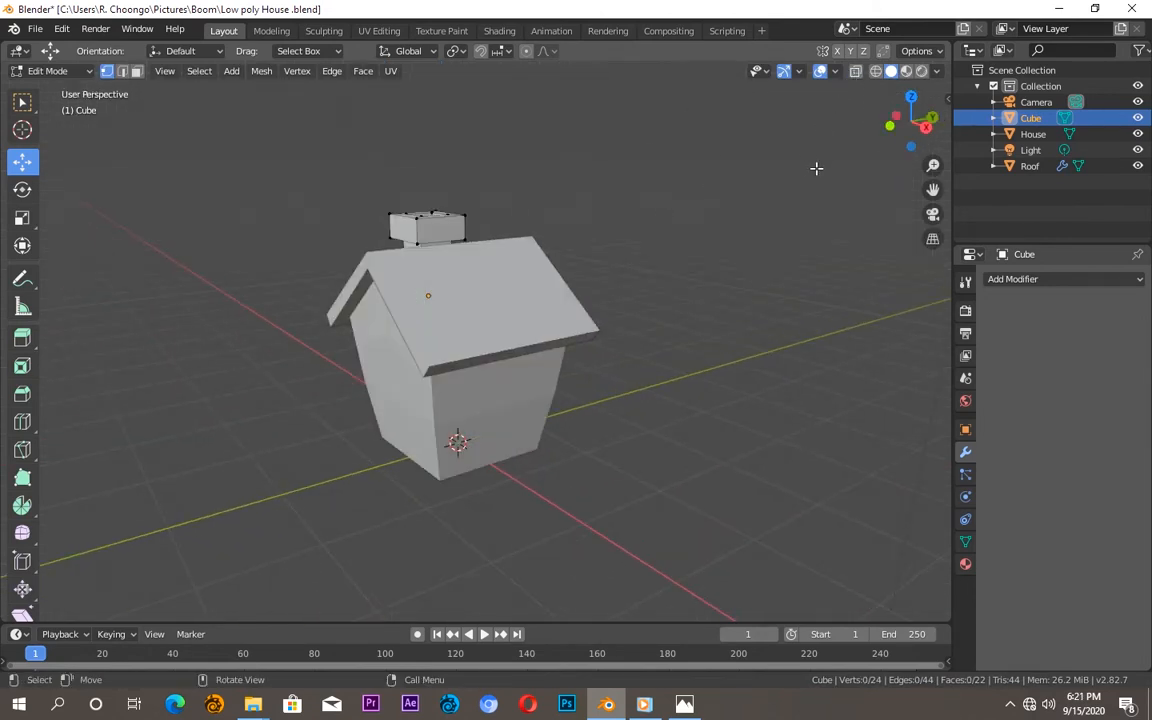
pyautogui.press('Tab')
pyautogui.click(870, 130)
pyautogui.moveTo(922, 127); pyautogui.dragTo(949, 121)
pyautogui.hotkey('ctrl', 's')
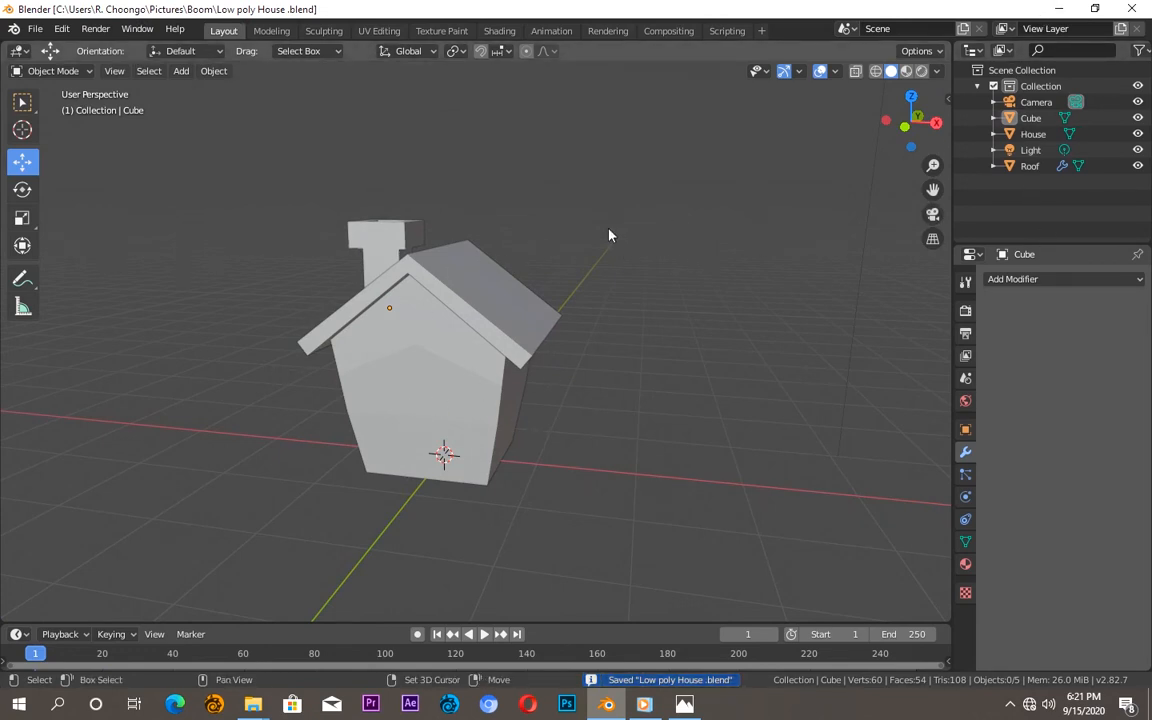
# - Add another cube mesh at the 3D cursor by the base of the house
pyautogui.hotkey('shift', 'a')
pyautogui.moveTo(596, 275)
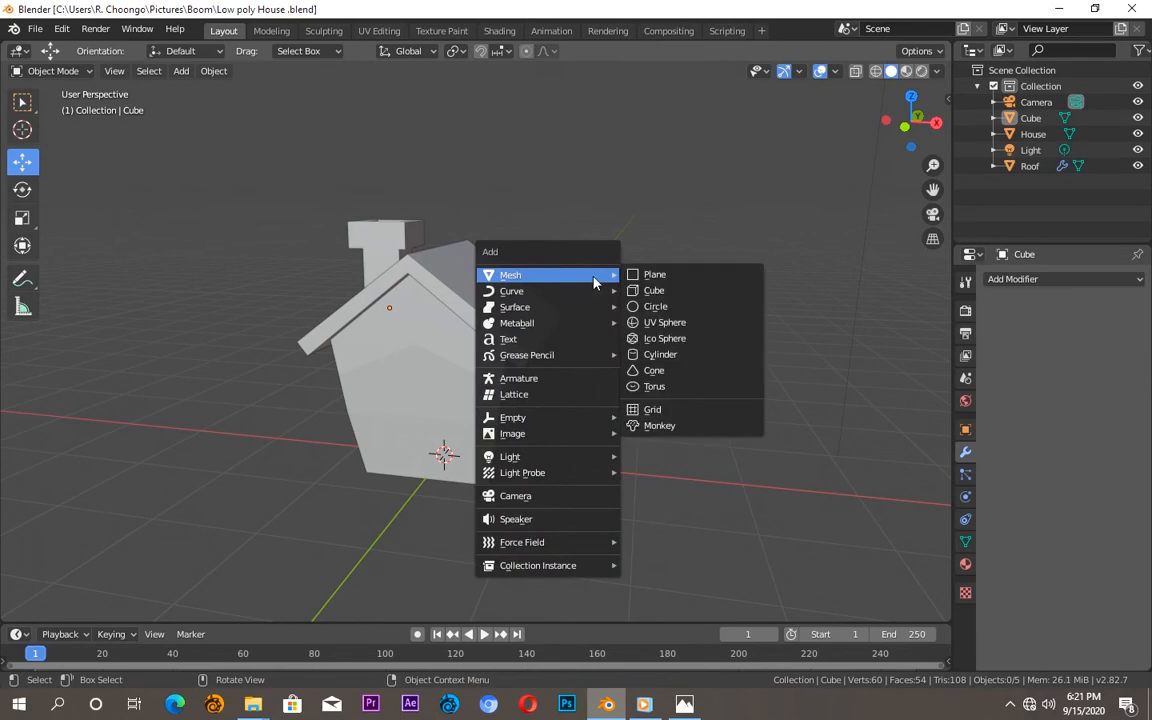
pyautogui.click(655, 290)
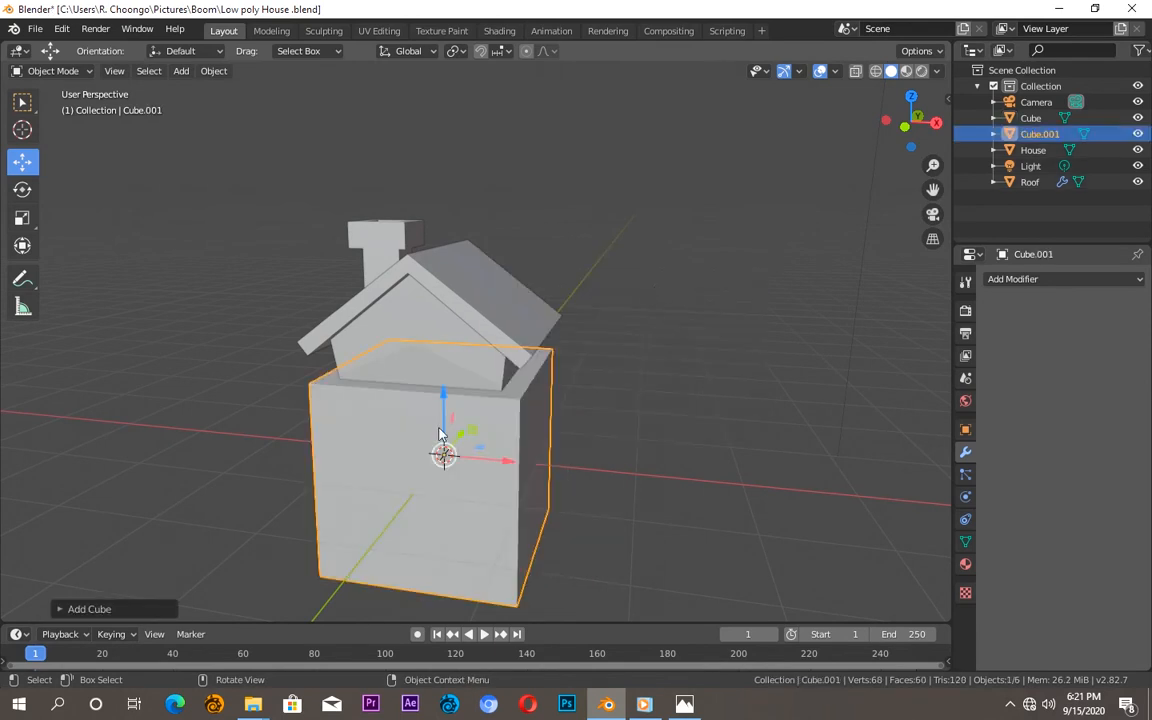
# - Scale the new cube down to less than half its size and move it beside the house in front view
pyautogui.press('s')
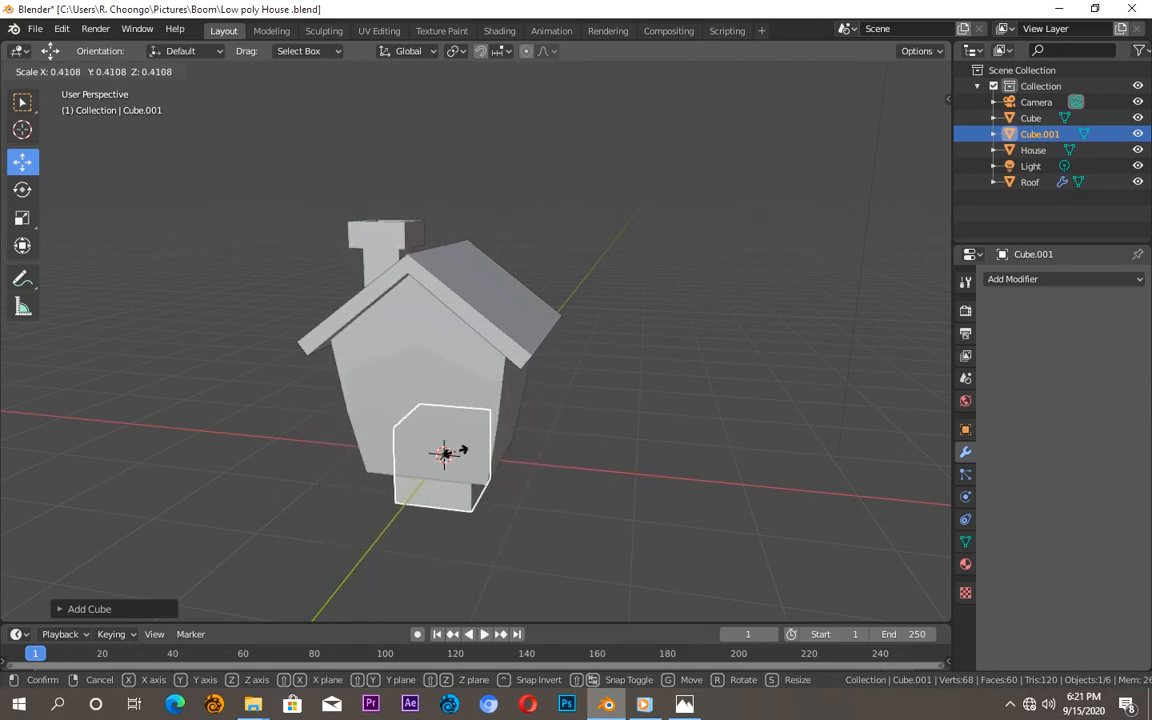
pyautogui.click(449, 457)
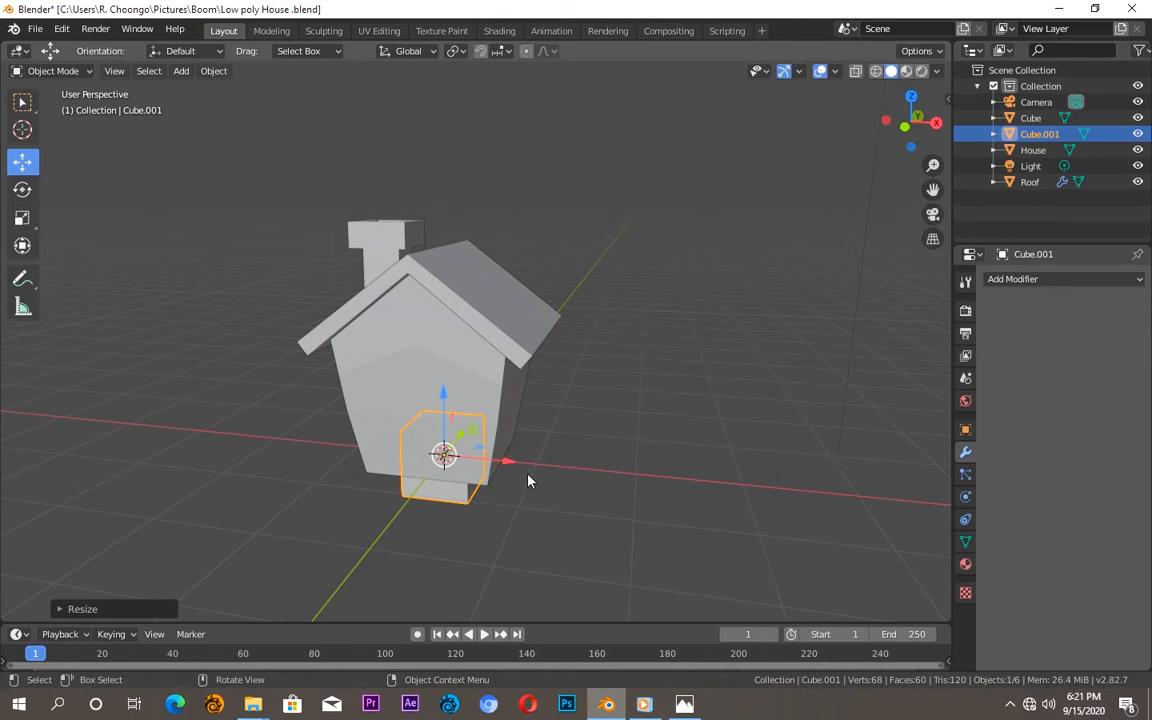
pyautogui.press('KP_1')
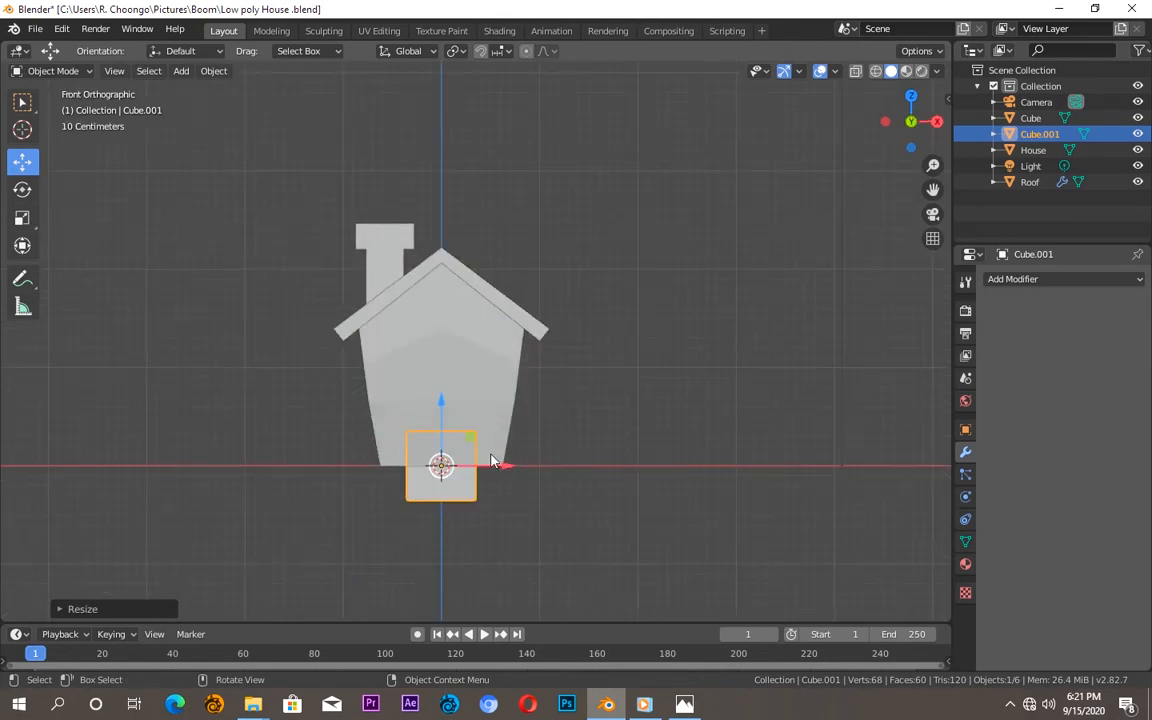
pyautogui.moveTo(449, 464); pyautogui.dragTo(275, 387)
# - With X-ray on, flatten the cube along X into a thin upright slab in Edit Mode and lower the whole mesh slightly
pyautogui.click(856, 71)
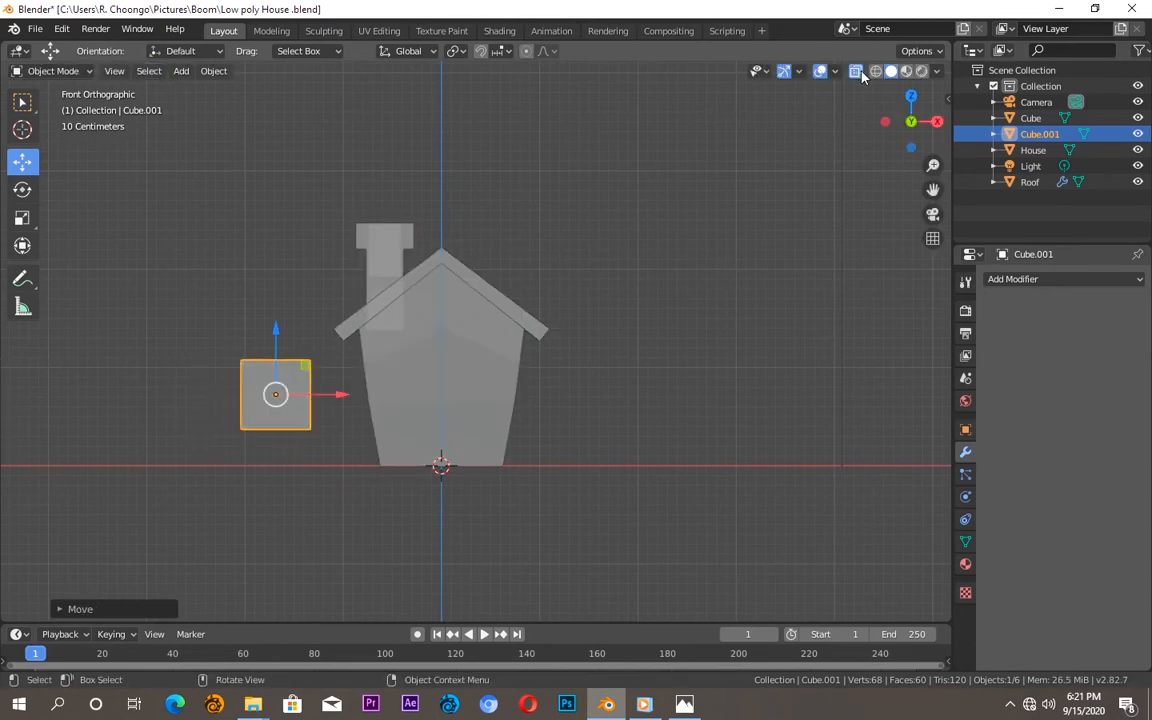
pyautogui.click(50, 71)
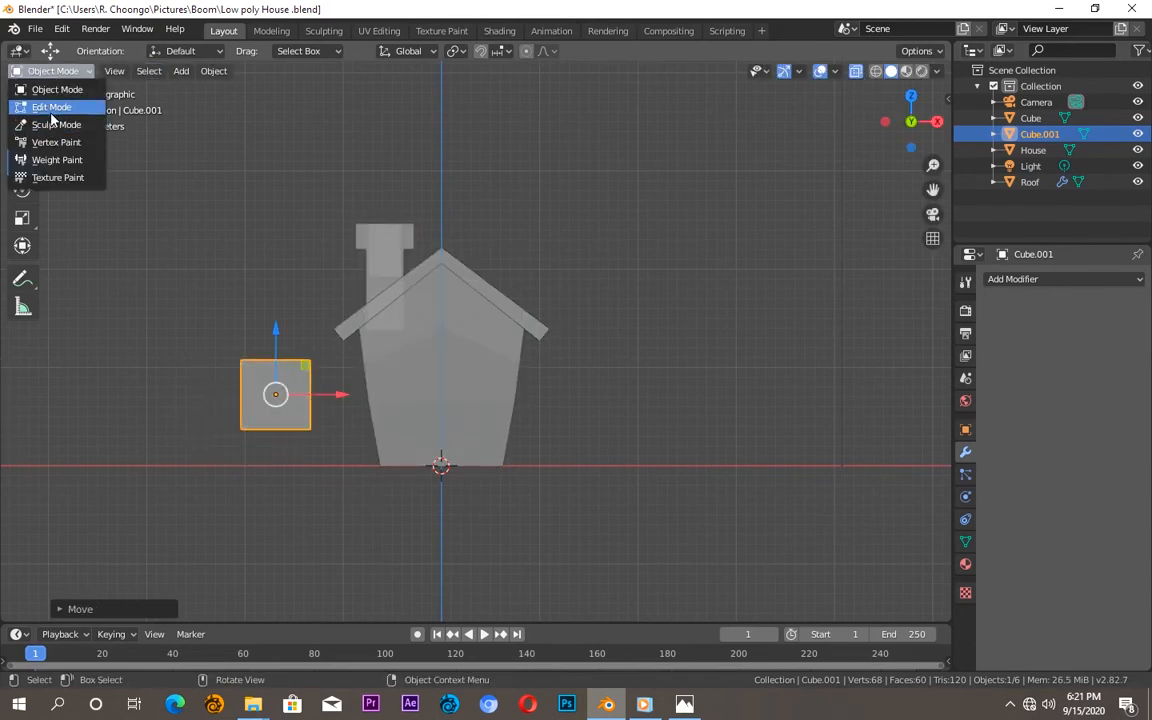
pyautogui.click(51, 112)
pyautogui.moveTo(277, 331); pyautogui.dragTo(335, 455)
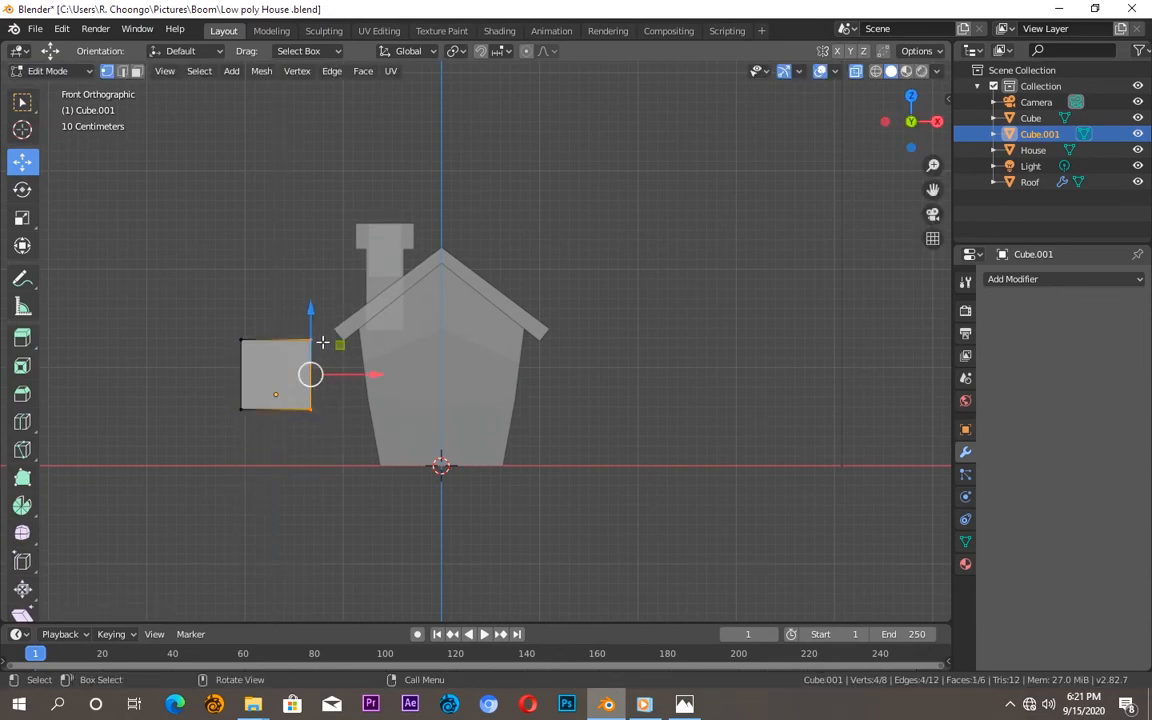
pyautogui.moveTo(374, 374); pyautogui.dragTo(311, 384)
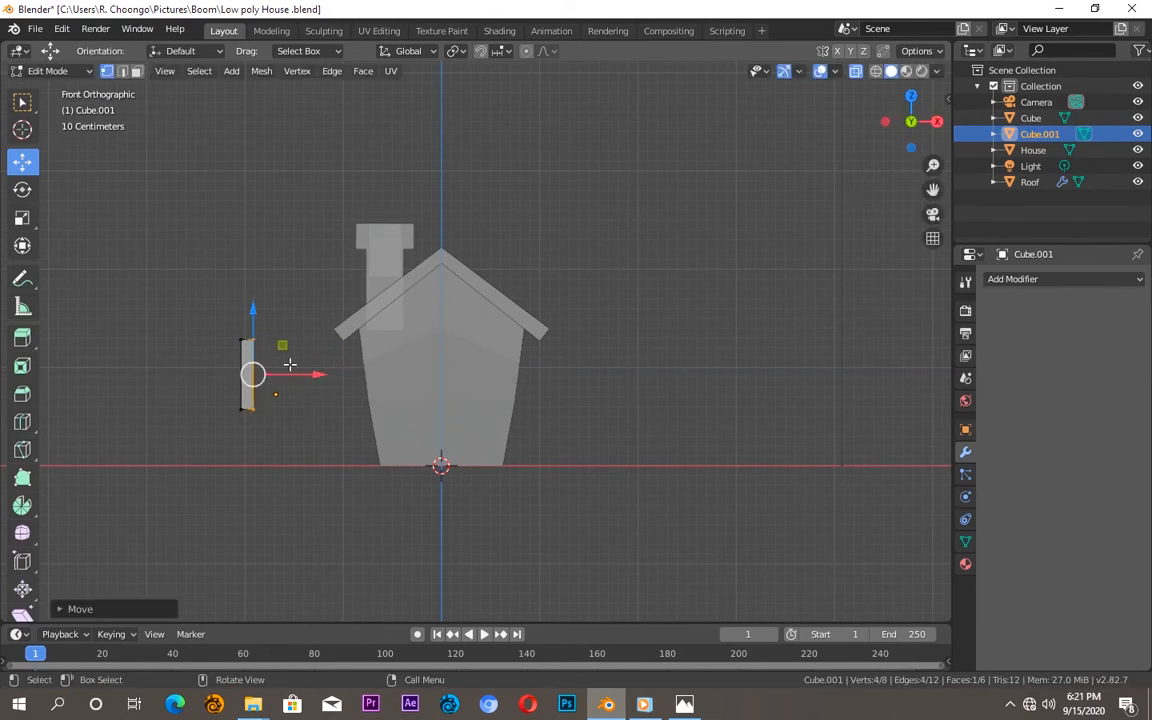
pyautogui.click(290, 364)
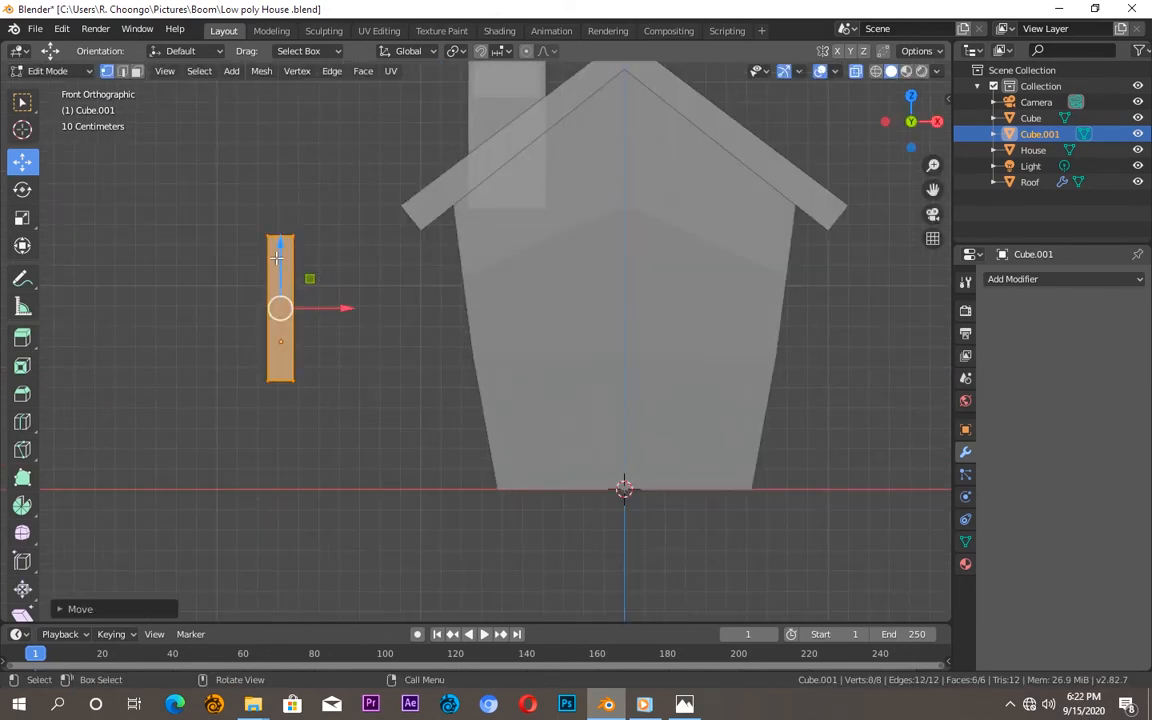
pyautogui.moveTo(278, 273); pyautogui.dragTo(276, 290)
pyautogui.click(222, 287)
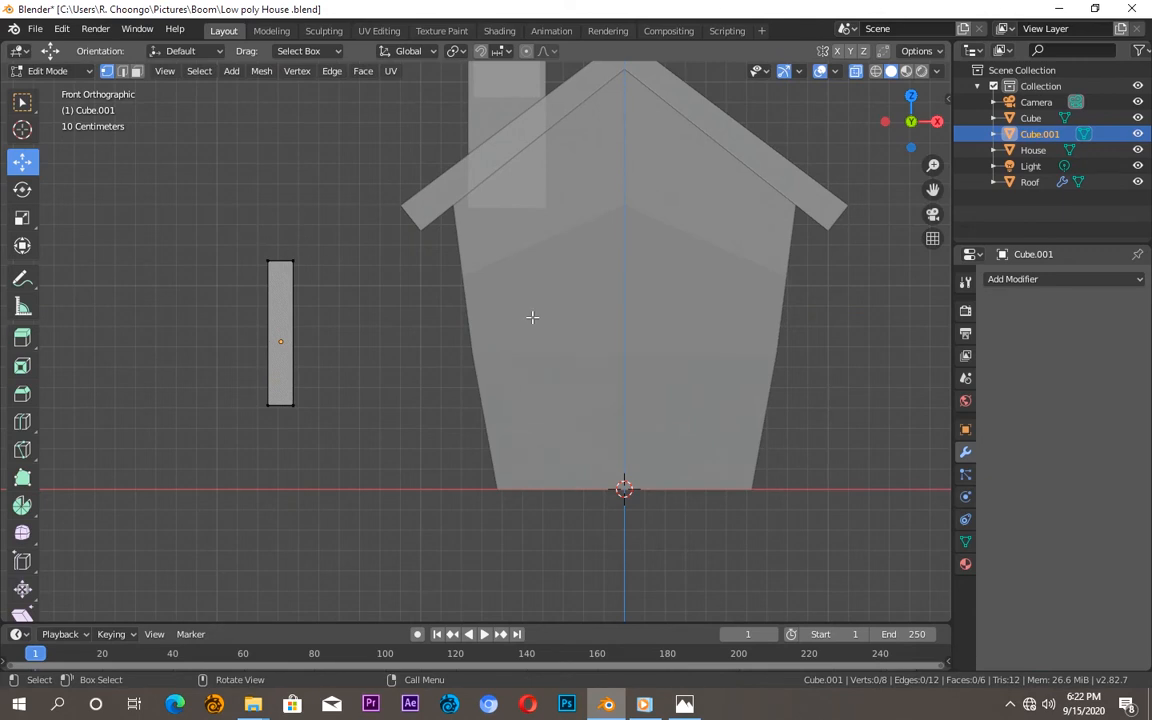
# - Add one centered vertical and one centered horizontal loop cut to the slab, dividing its broad face into four squares
pyautogui.press('KP_3')
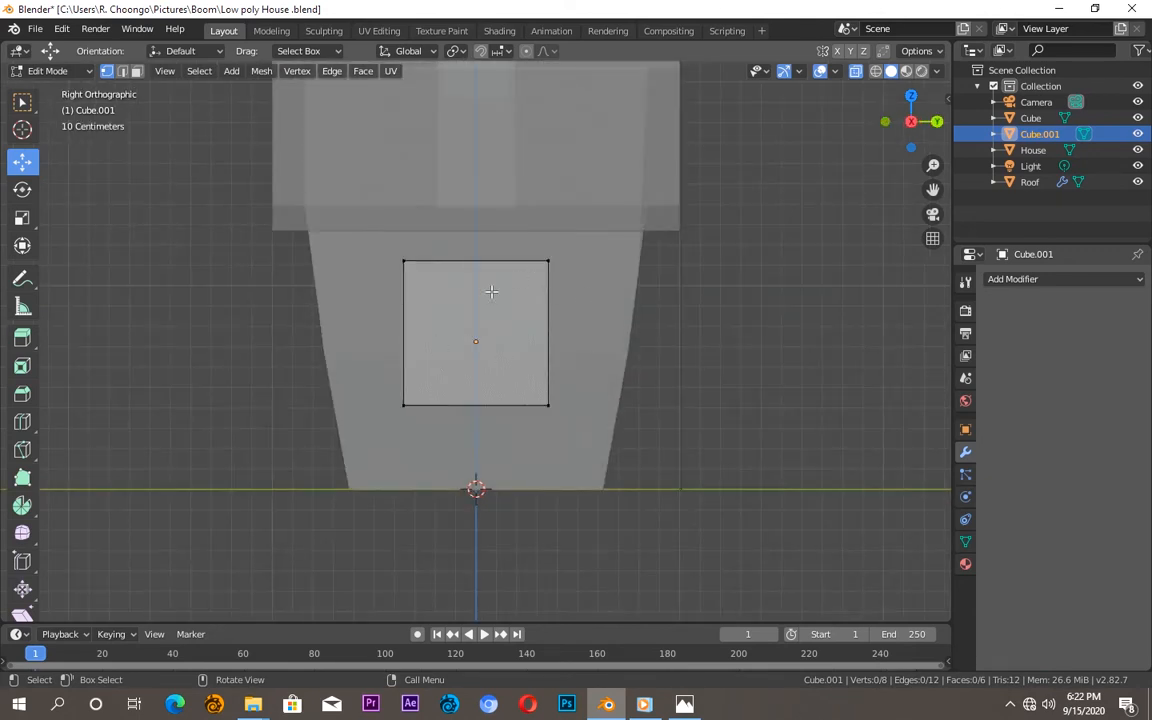
pyautogui.hotkey('ctrl', 'r')
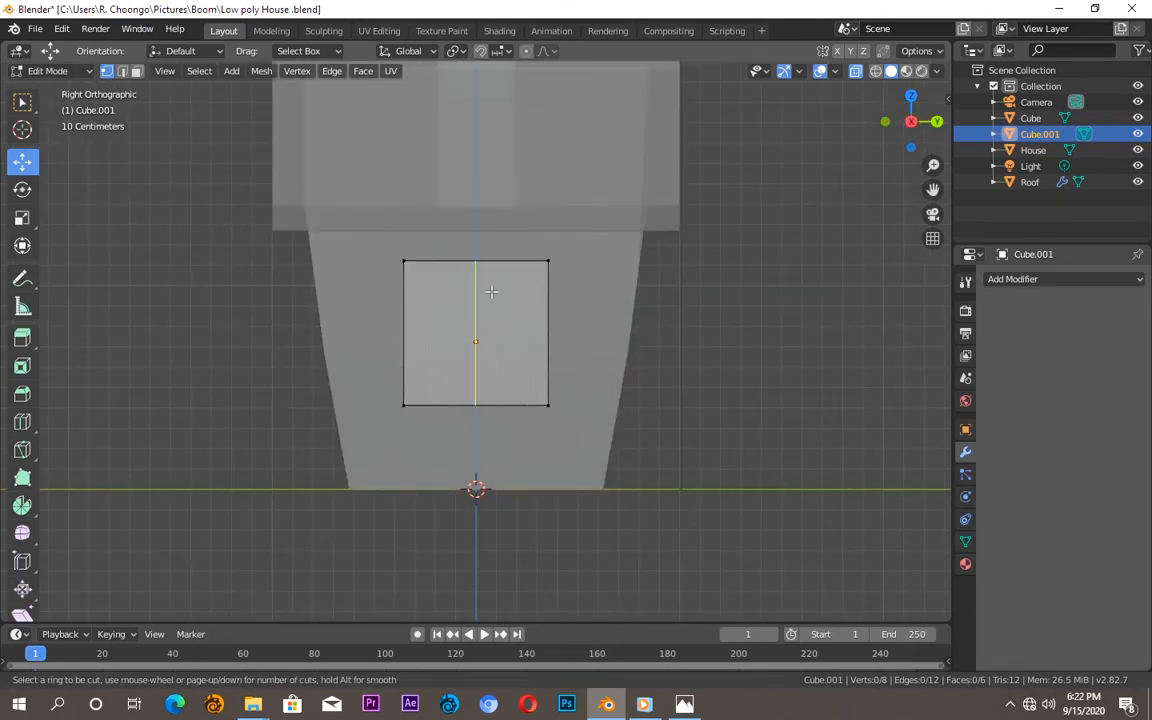
pyautogui.click(491, 291)
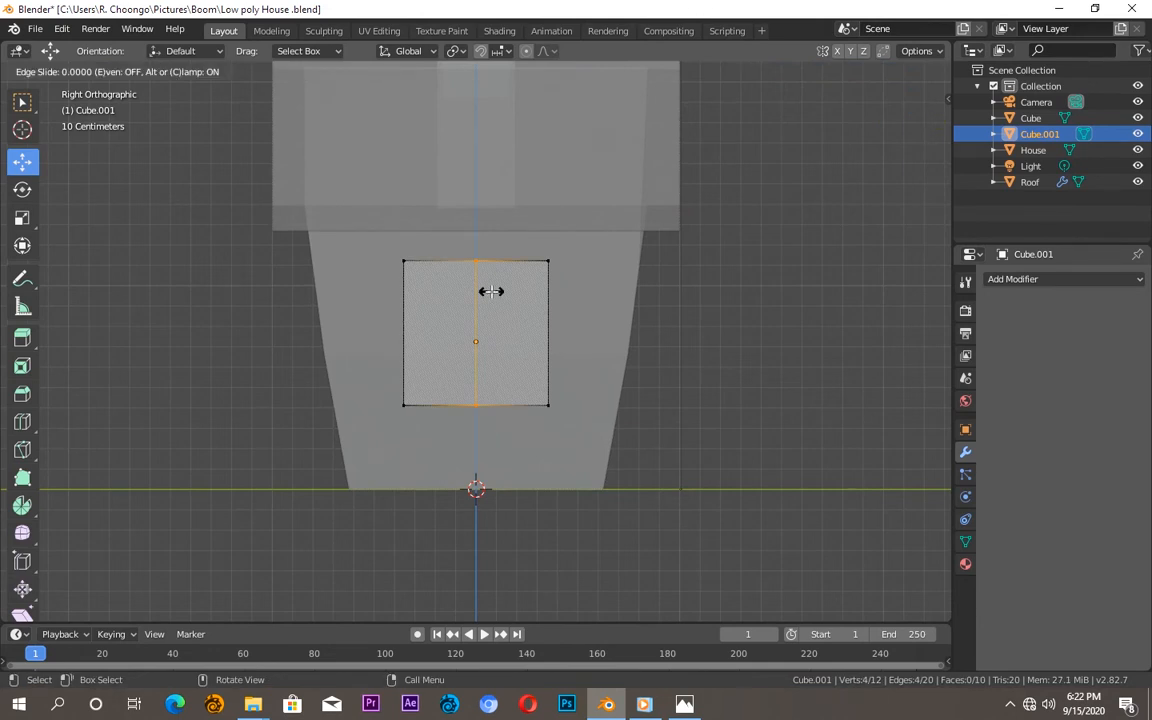
pyautogui.rightClick(491, 291)
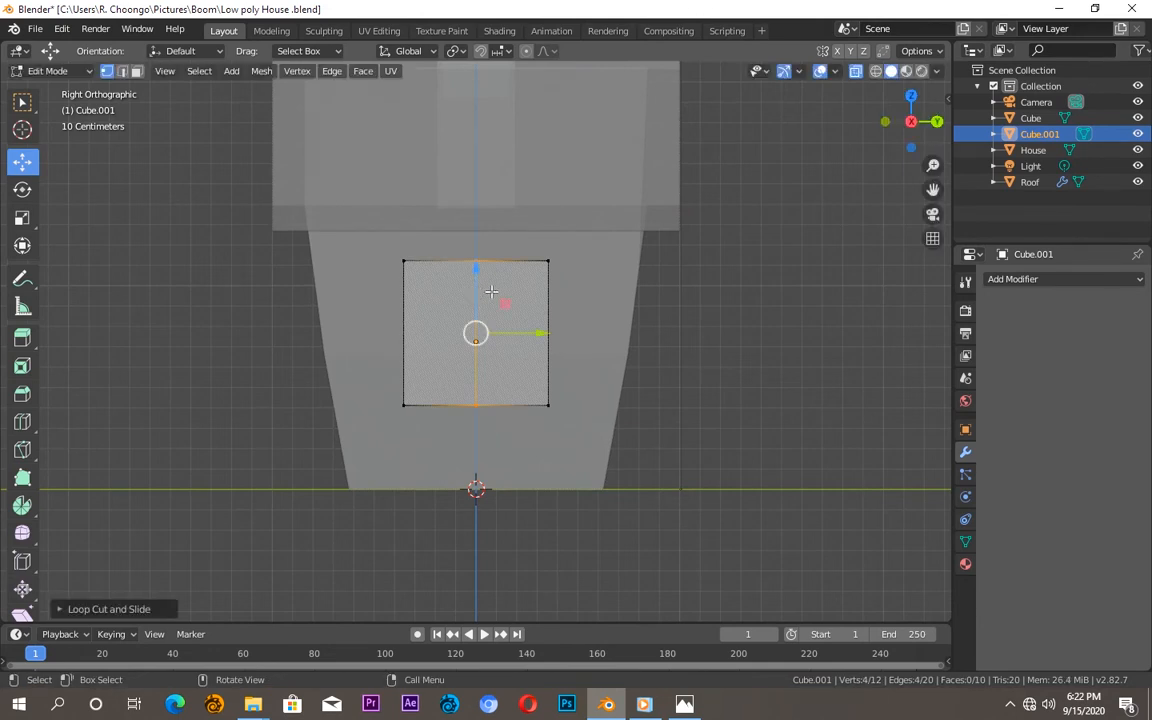
pyautogui.hotkey('alt', 'a')
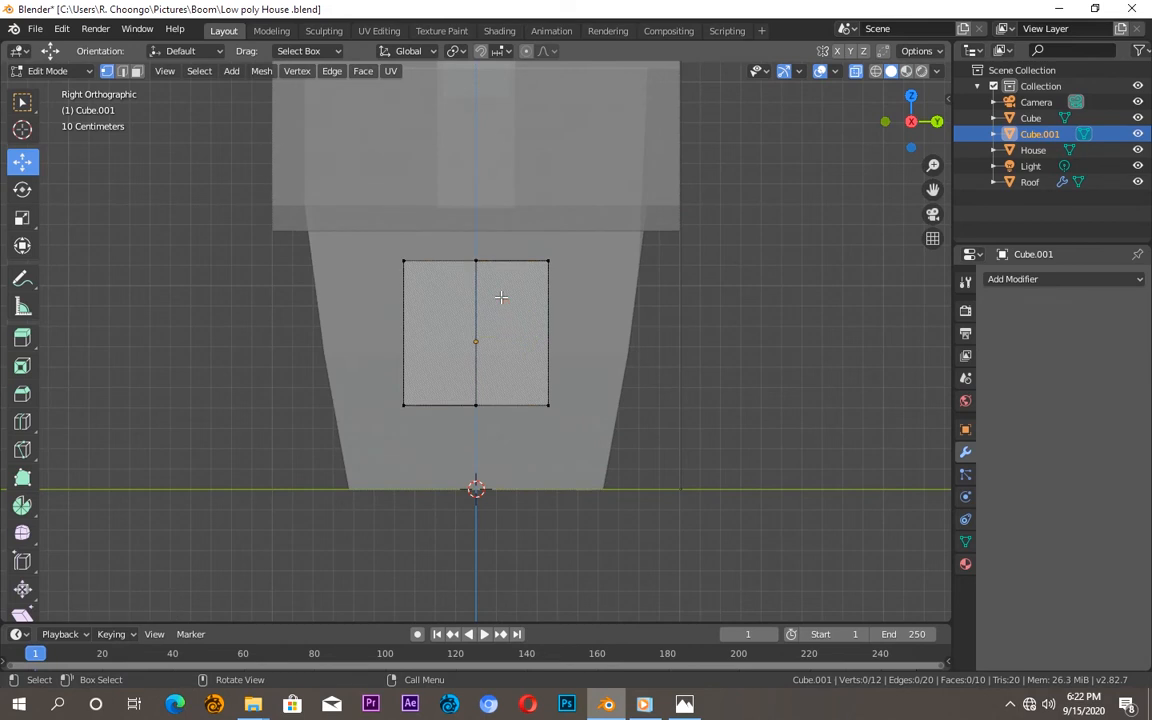
pyautogui.hotkey('ctrl', 'r')
pyautogui.click(464, 333)
pyautogui.rightClick(466, 335)
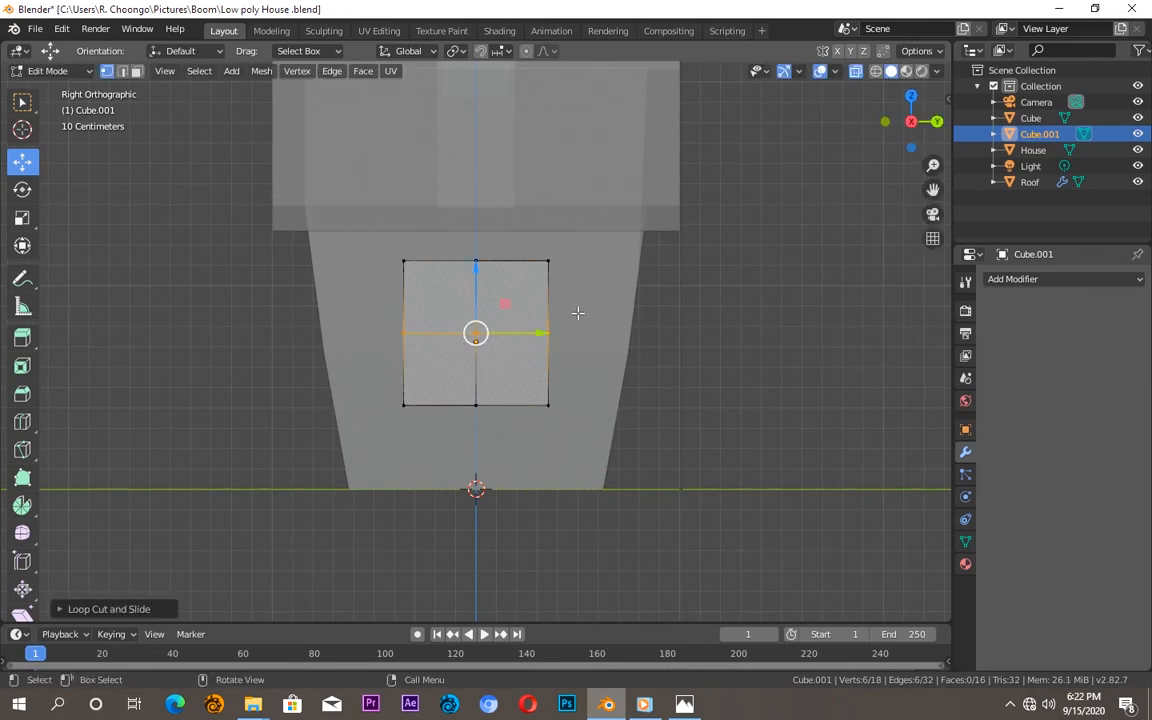
pyautogui.hotkey('alt', 'a')
# - Isolate the slab, select the four faces on its house-facing side and inset them together to form a narrow frame border
pyautogui.press('3')
pyautogui.moveTo(496, 313); pyautogui.dragTo(590, 270, button='middle')
pyautogui.click(563, 245)
pyautogui.keyDown('shift'); pyautogui.click(560, 318); pyautogui.keyUp('shift')
pyautogui.keyDown('shift'); pyautogui.click(615, 322); pyautogui.keyUp('shift')
pyautogui.keyDown('shift'); pyautogui.click(612, 281); pyautogui.keyUp('shift')
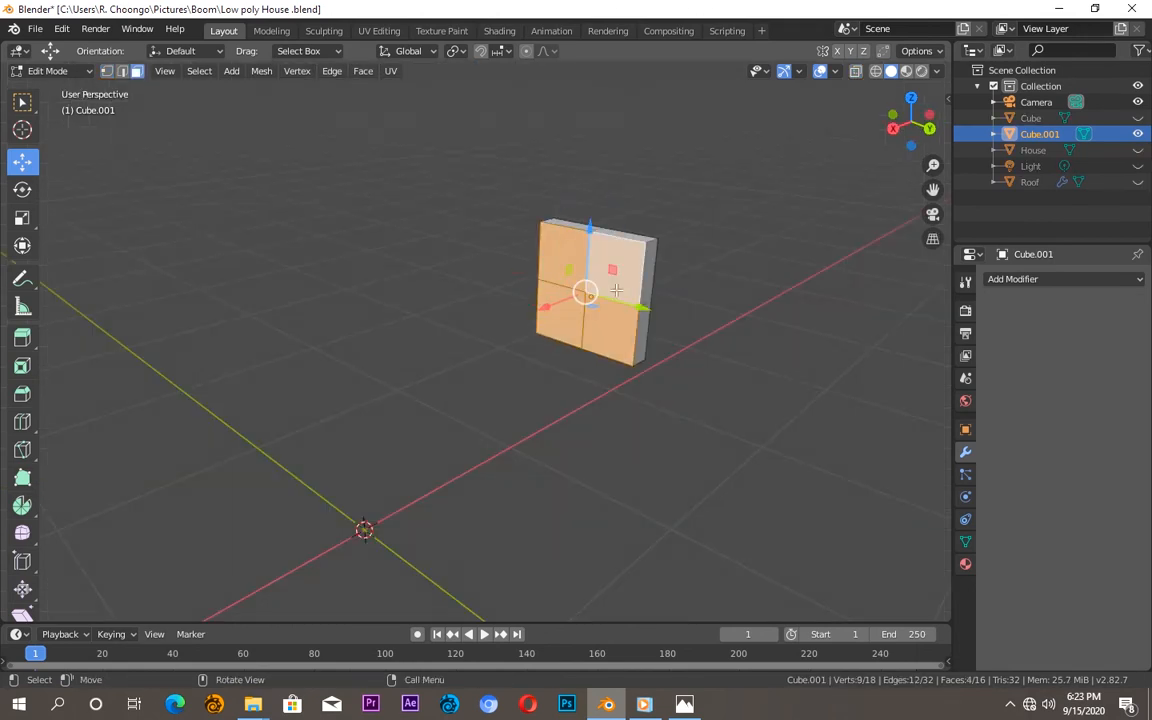
pyautogui.press('KP_1')
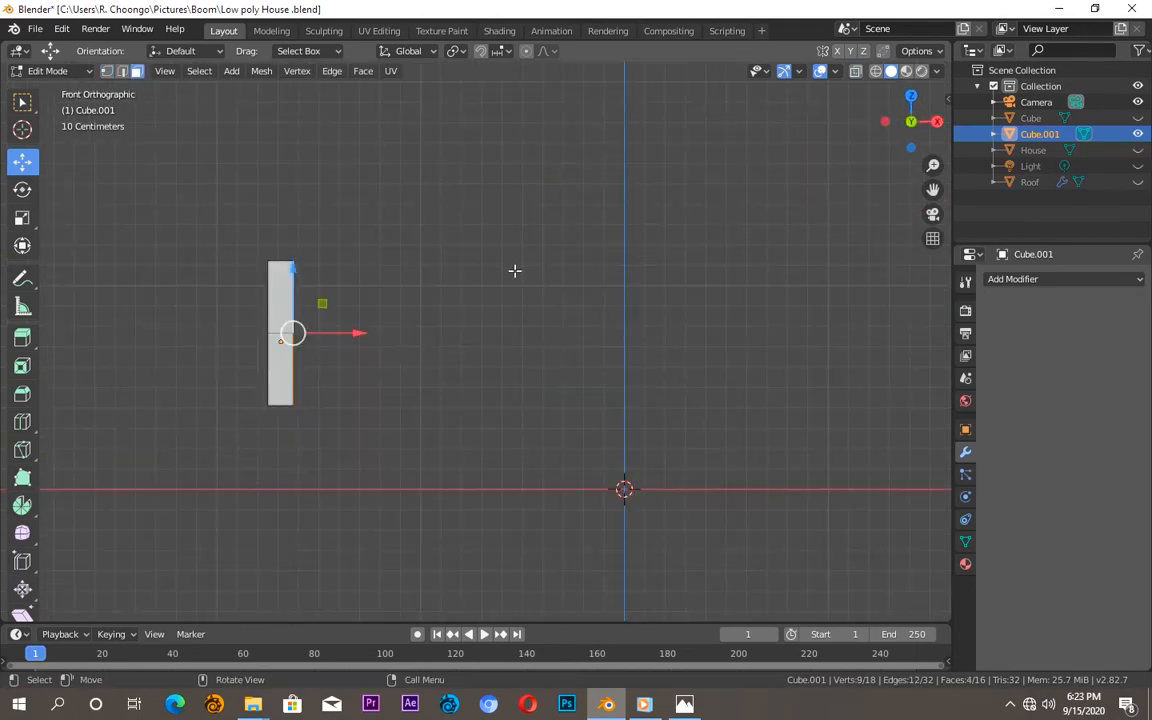
pyautogui.press('KP_3')
pyautogui.scroll(2, 511, 300)
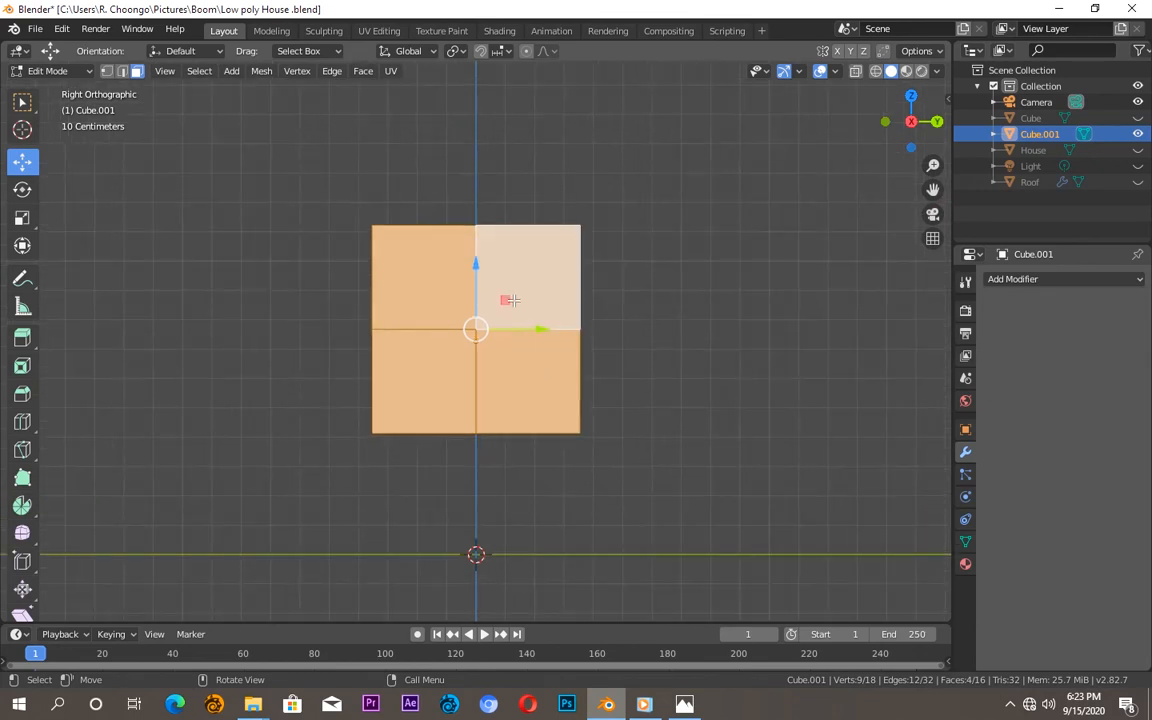
pyautogui.press('i')
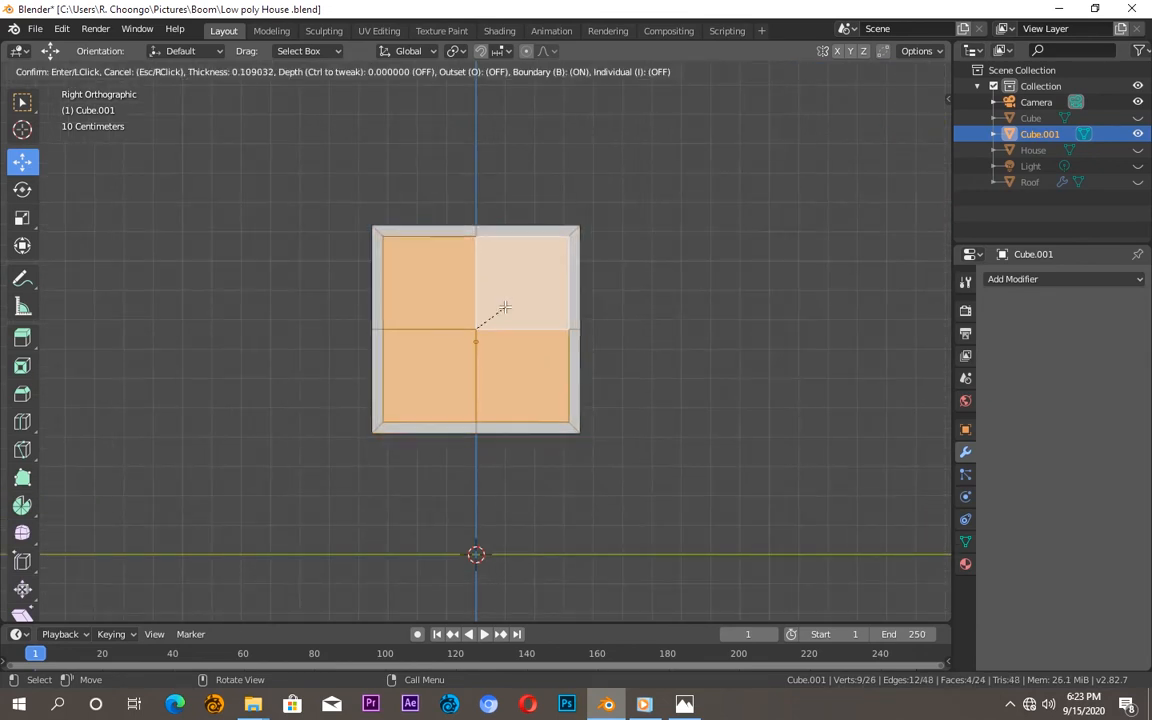
pyautogui.click(503, 310)
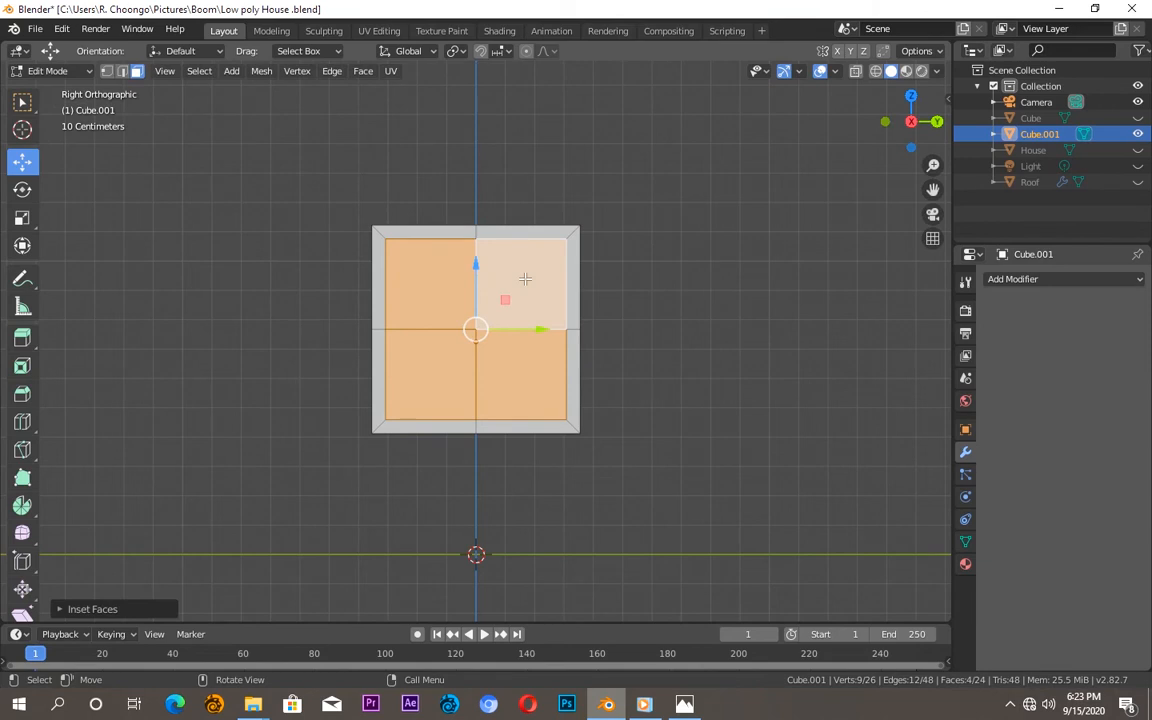
# - Add a vertical loop cut slid close to the +Y side of the center line and a horizontal one just above center
pyautogui.hotkey('alt', 'a')
pyautogui.hotkey('ctrl', 'r')
pyautogui.click(489, 236)
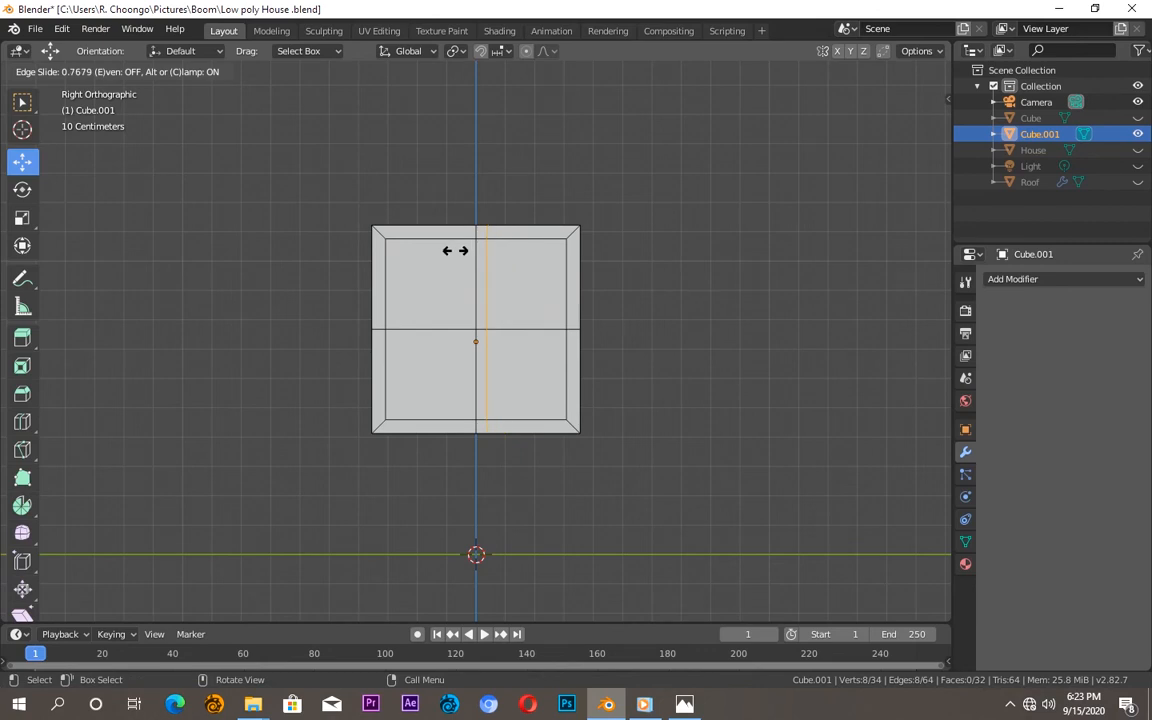
pyautogui.click(454, 250)
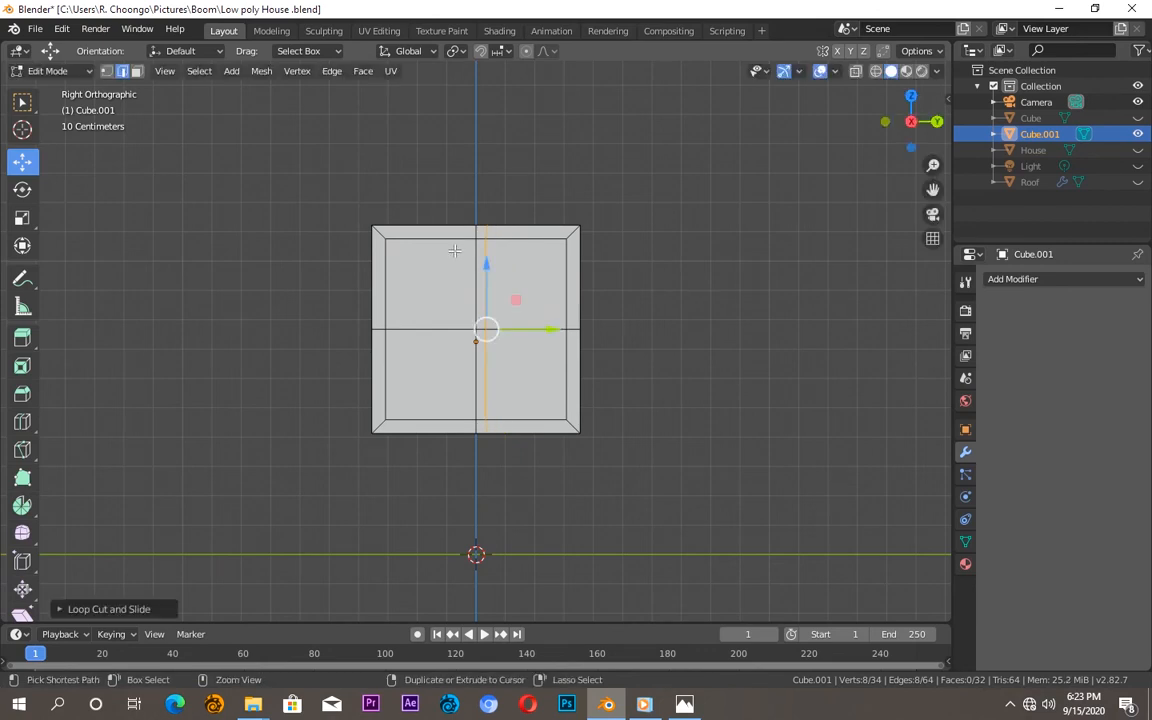
pyautogui.click(454, 250)
pyautogui.hotkey('ctrl', 'r')
pyautogui.click(460, 264)
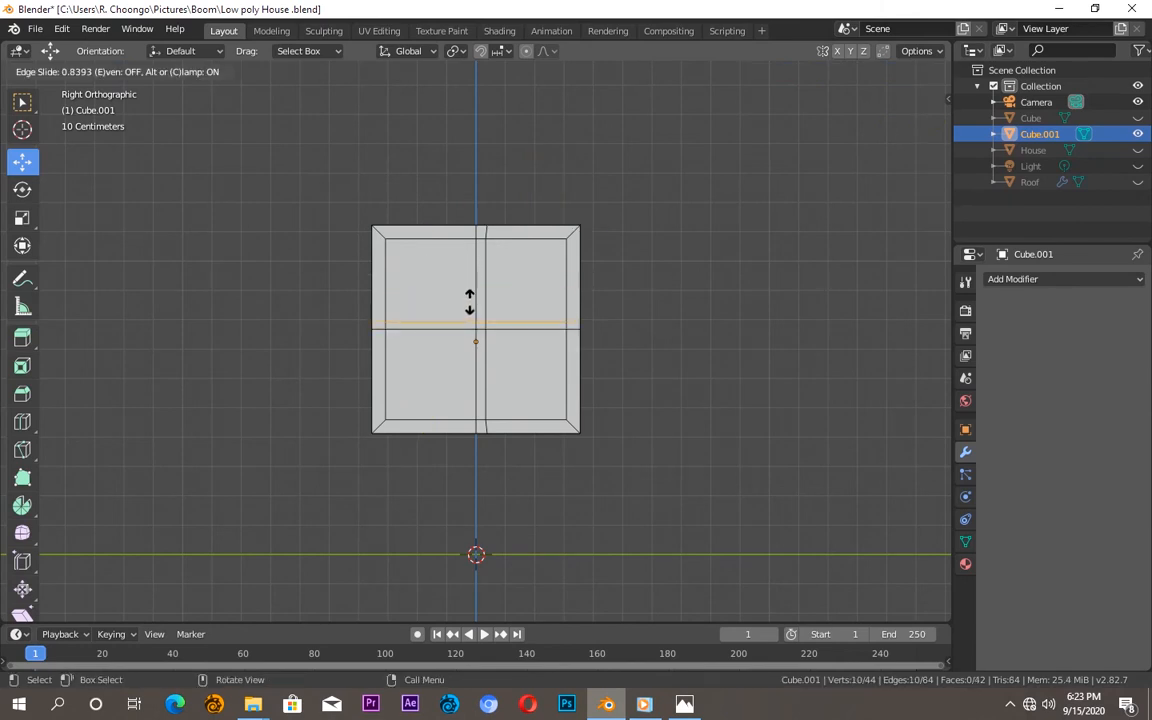
pyautogui.click(469, 301)
pyautogui.click(361, 259)
# - Add matching loop cuts just on the -Y side of the vertical center line and just below the horizontal one, completing the window's crossbars
pyautogui.hotkey('ctrl', 'r')
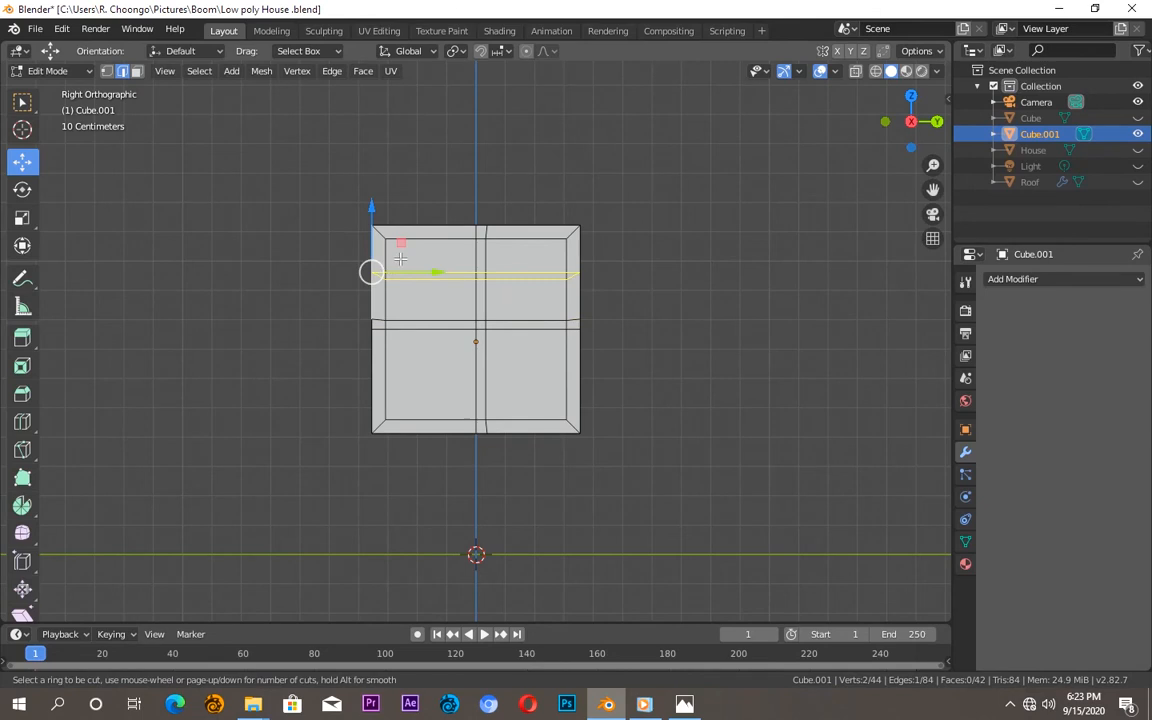
pyautogui.click(455, 248)
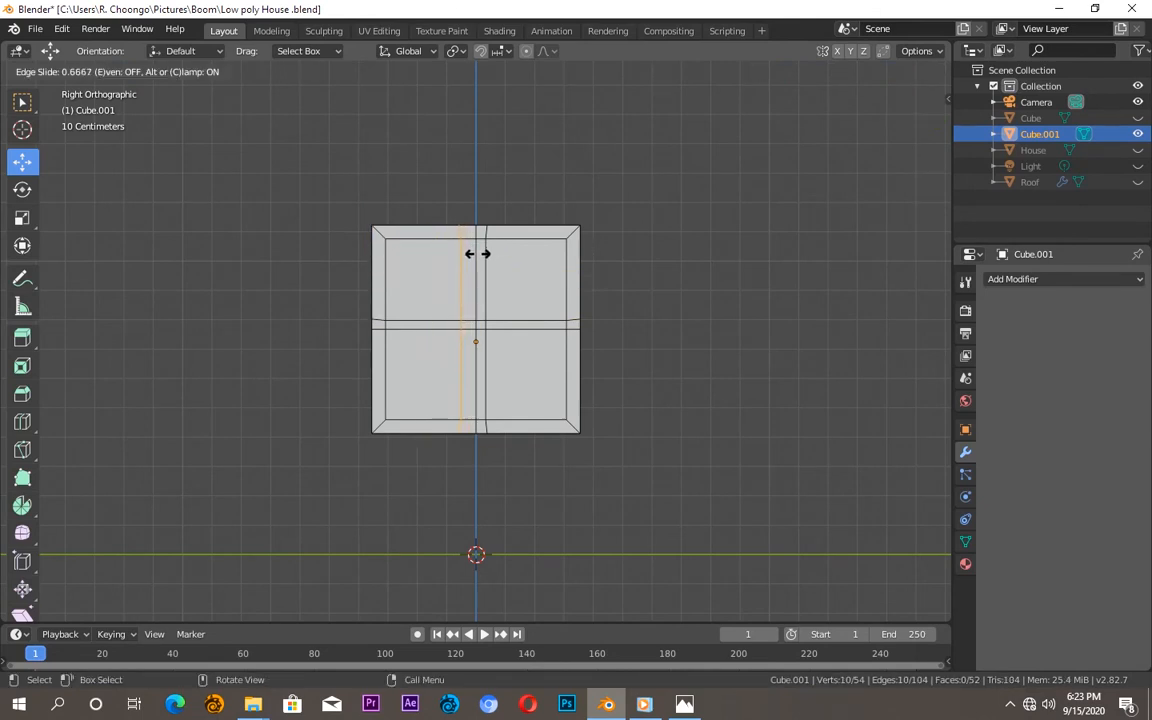
pyautogui.click(480, 255)
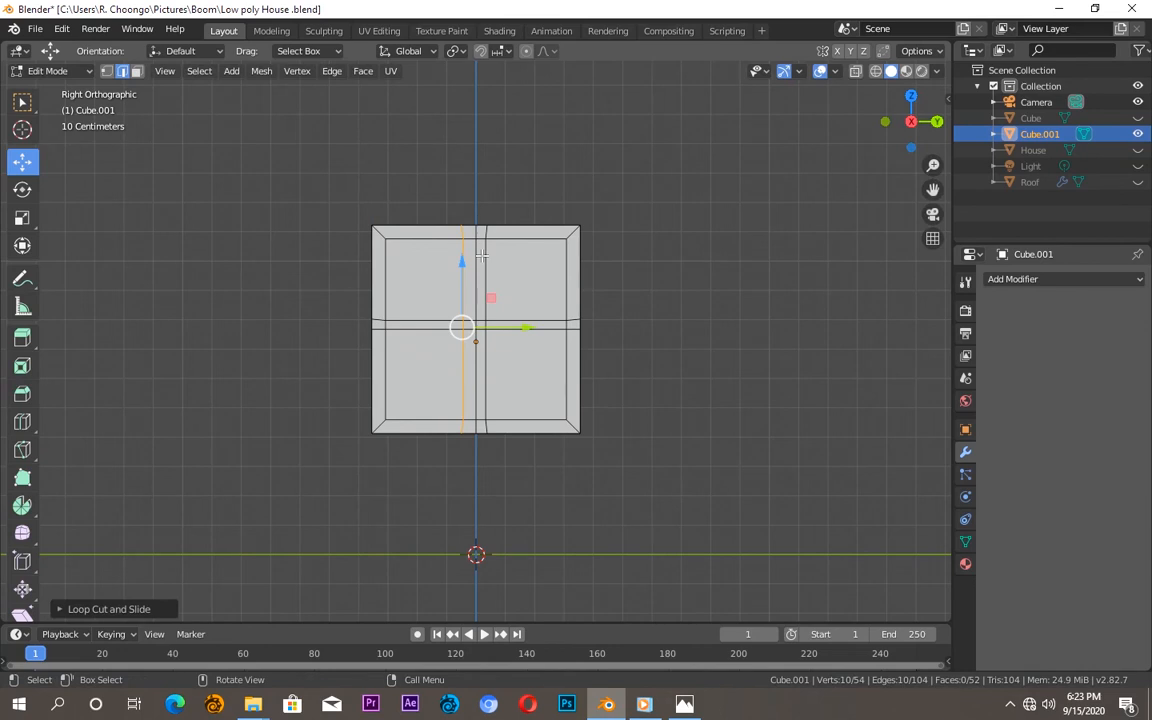
pyautogui.click(475, 181)
pyautogui.hotkey('ctrl', 'r')
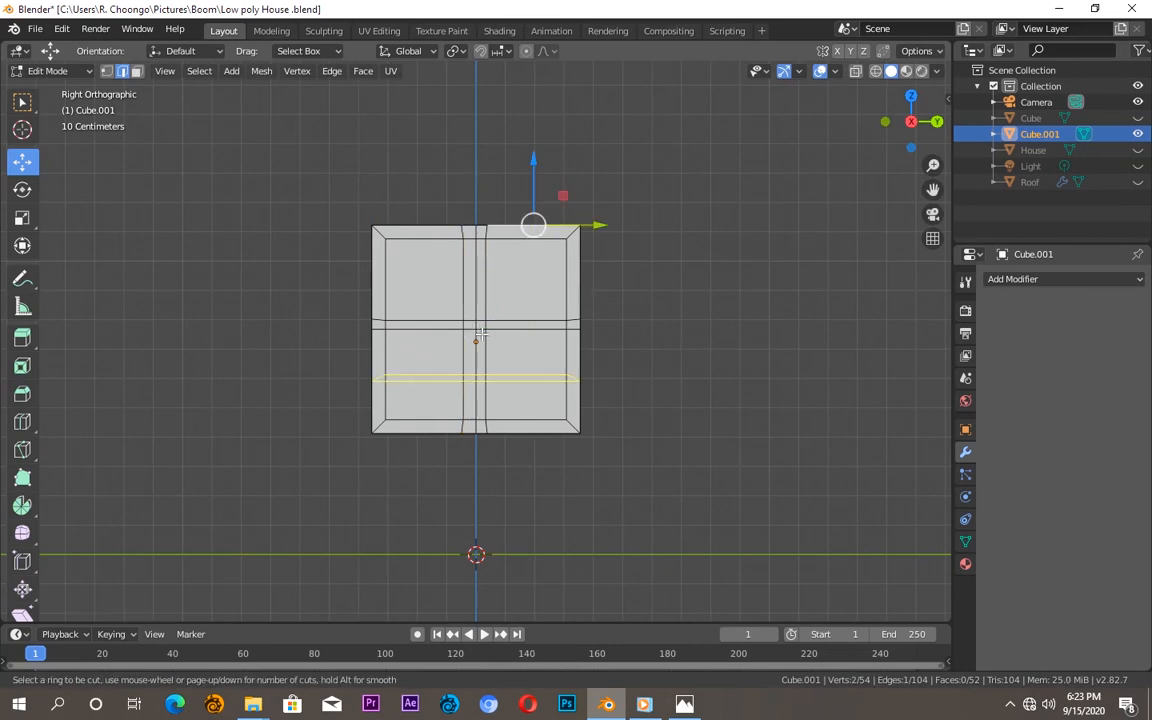
pyautogui.click(481, 333)
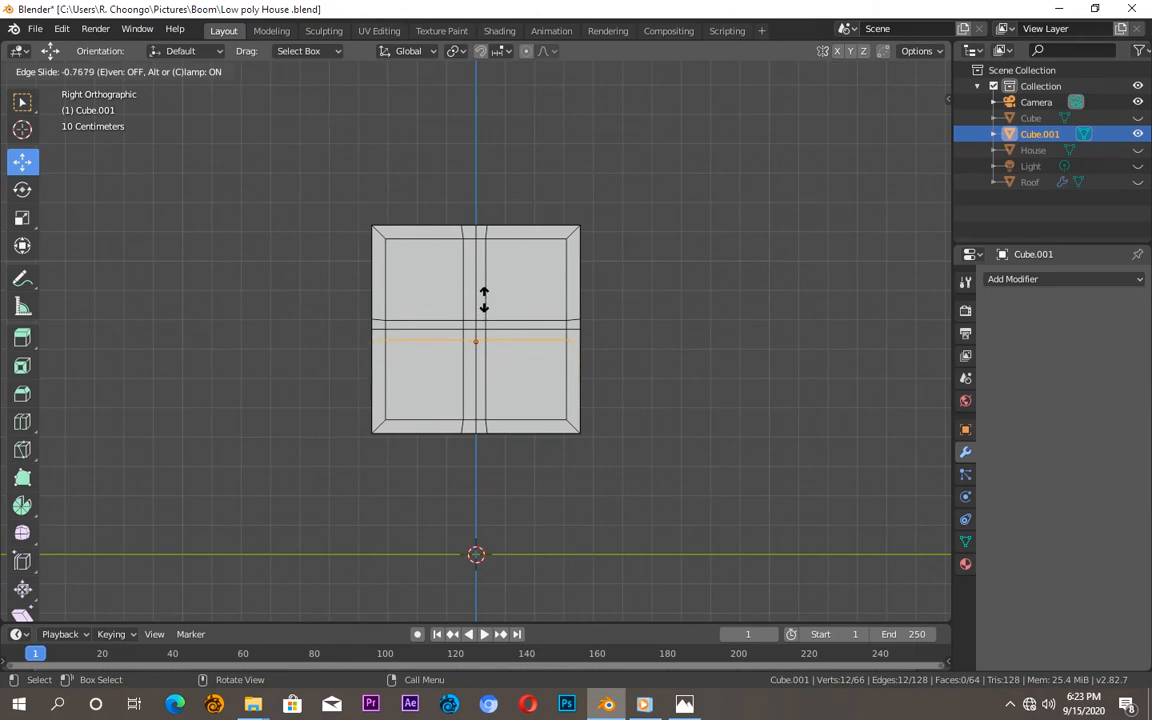
pyautogui.click(488, 292)
pyautogui.click(580, 272)
pyautogui.click(530, 242)
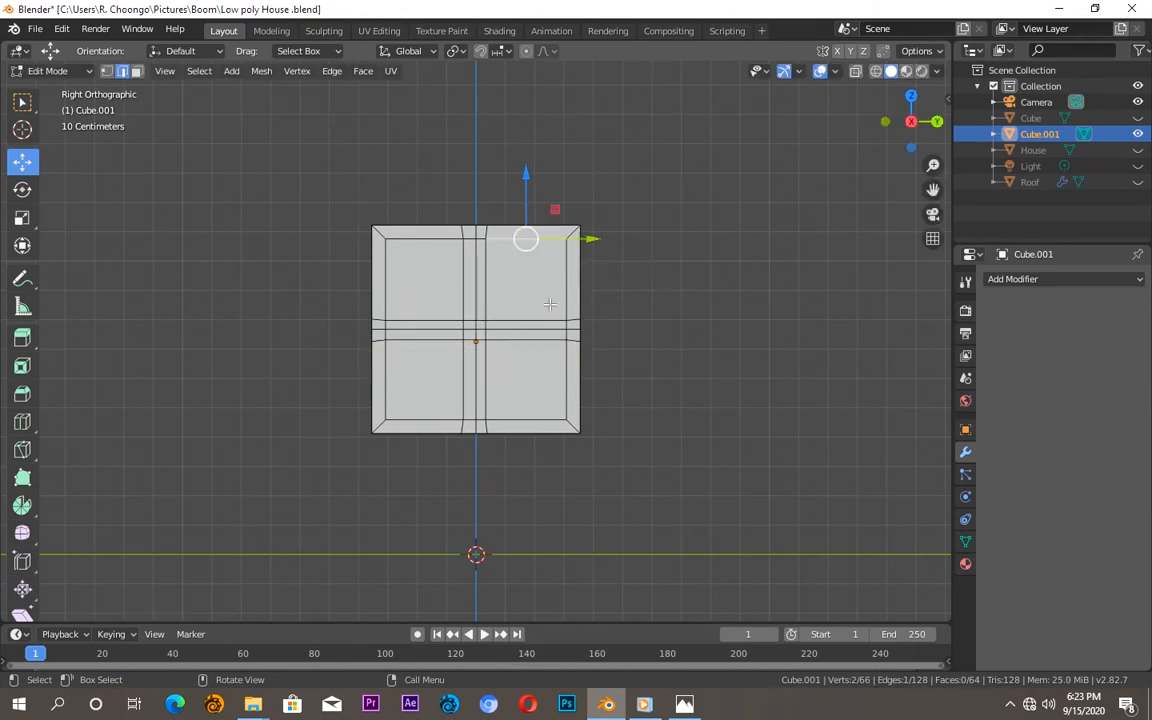
# - Select the four pane faces between the window's frame and crossbars and extrude them inward about 0.06 m as recessed panes
pyautogui.click(137, 71)
pyautogui.click(543, 273)
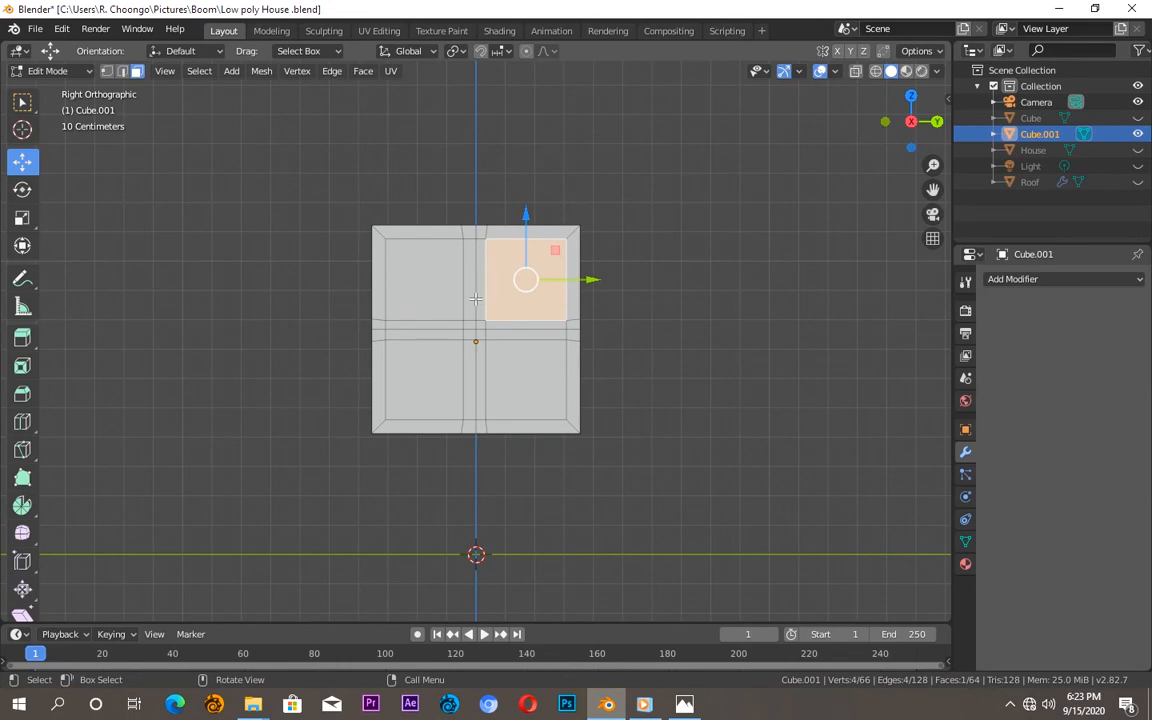
pyautogui.keyDown('shift'); pyautogui.click(410, 292); pyautogui.keyUp('shift')
pyautogui.keyDown('shift'); pyautogui.click(422, 380); pyautogui.keyUp('shift')
pyautogui.keyDown('shift'); pyautogui.click(520, 380); pyautogui.keyUp('shift')
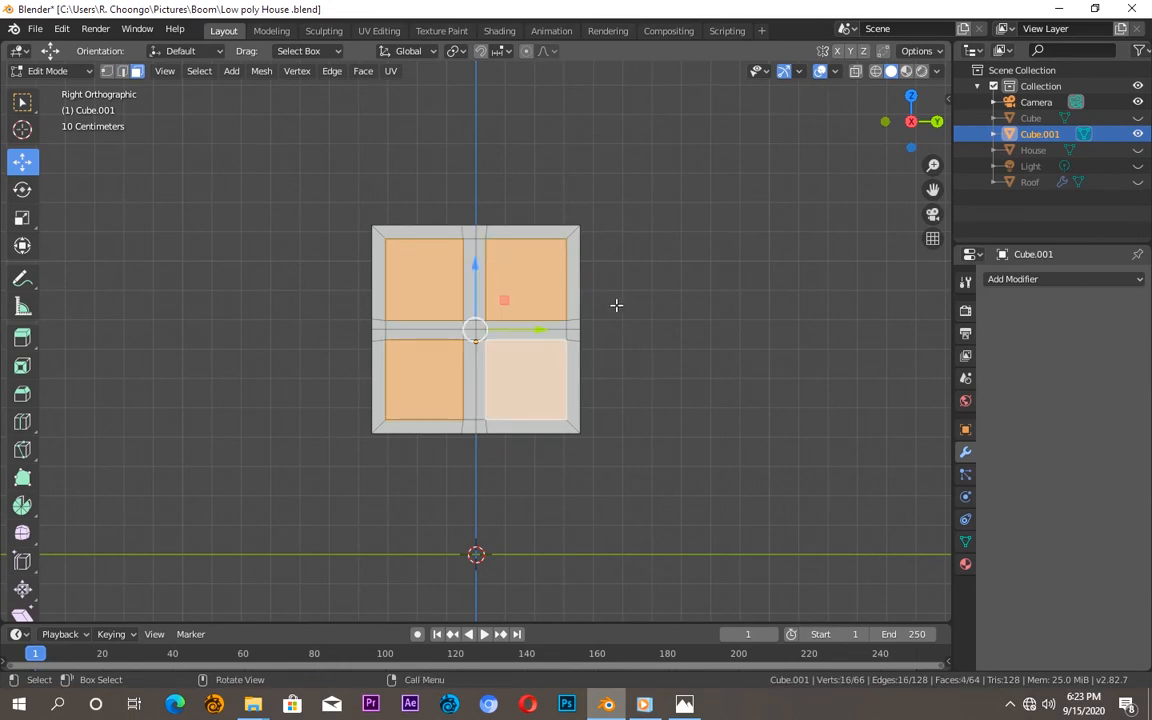
pyautogui.press('KP_1')
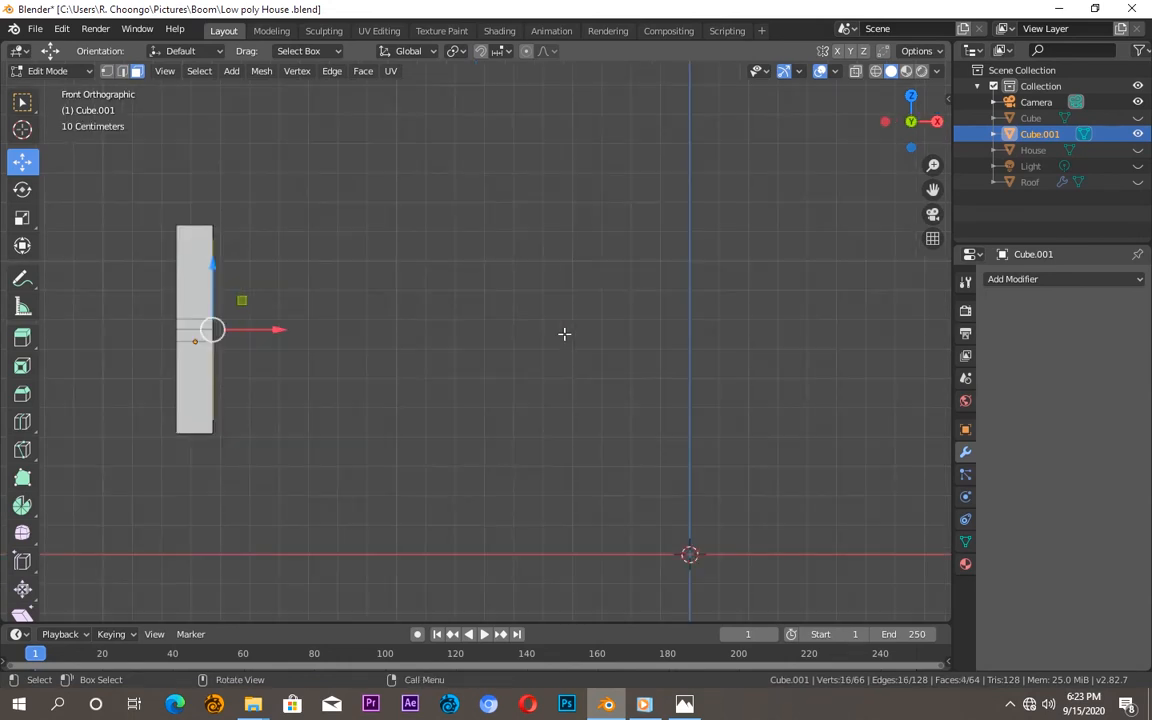
pyautogui.click(857, 74)
pyautogui.scroll(2, 349, 310)
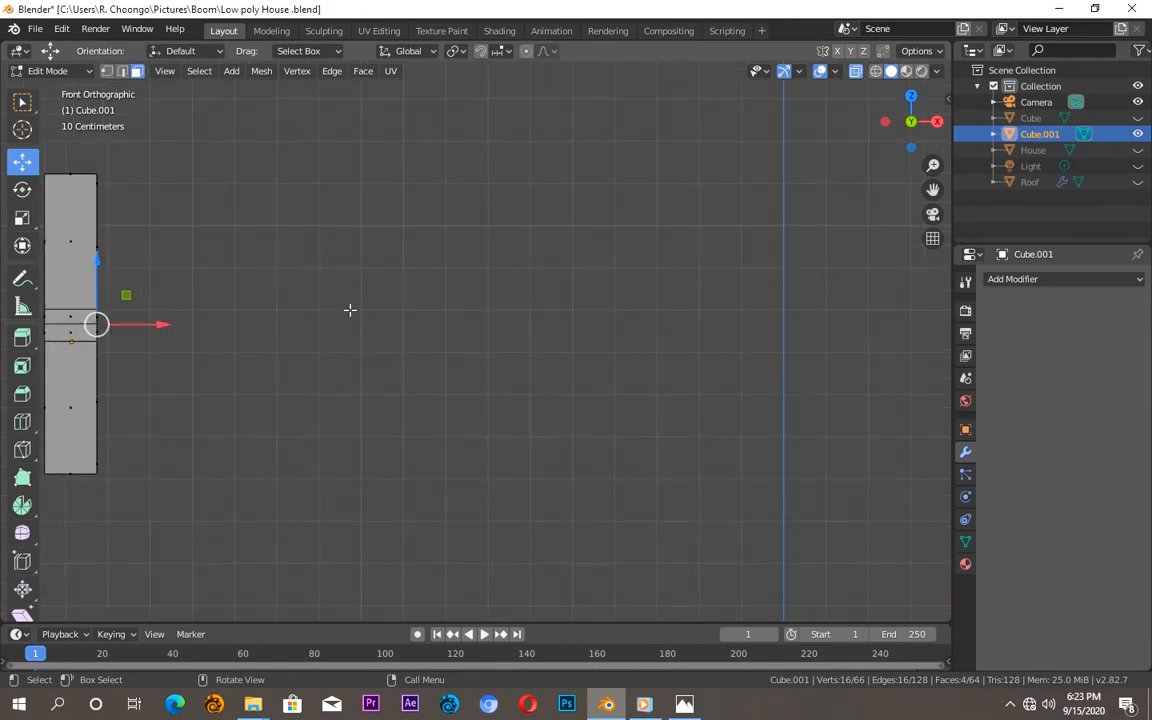
pyautogui.press('KP_Decimal')
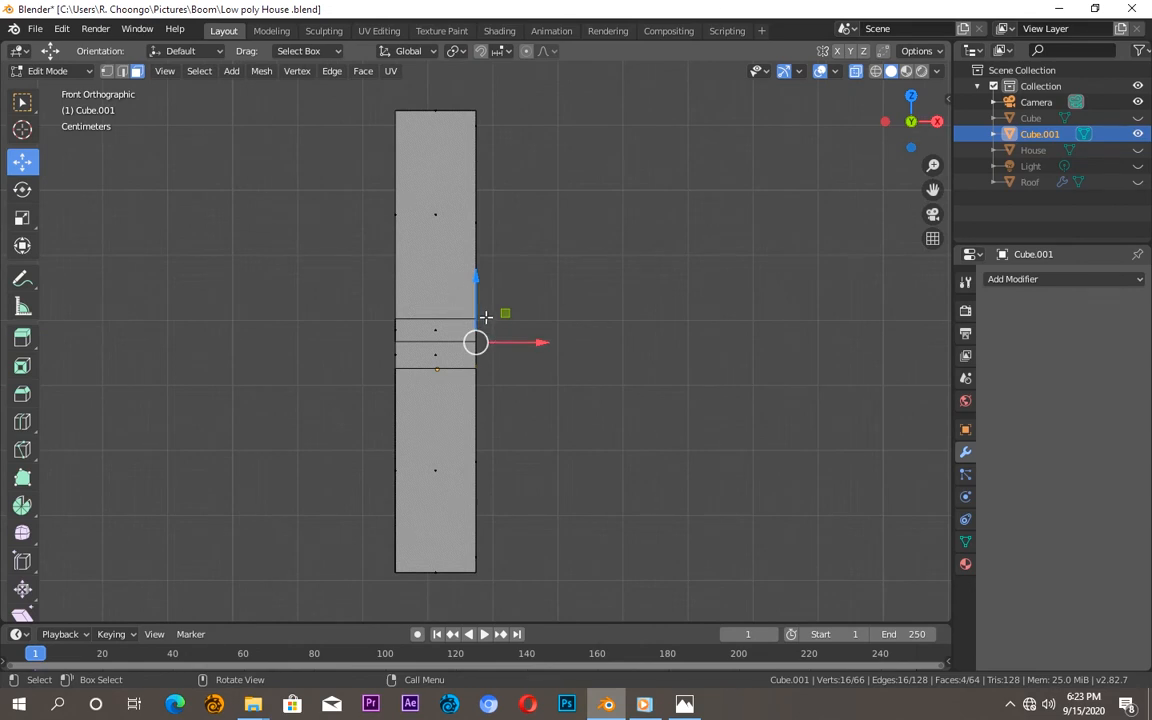
pyautogui.press('e')
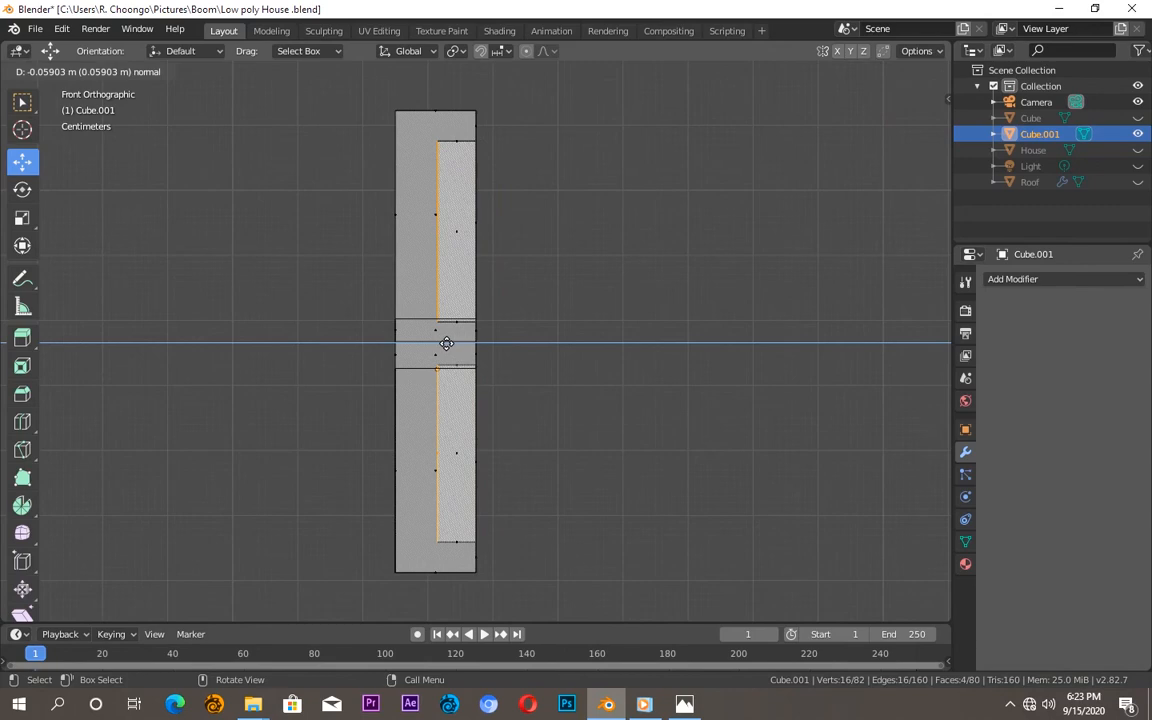
pyautogui.click(439, 343)
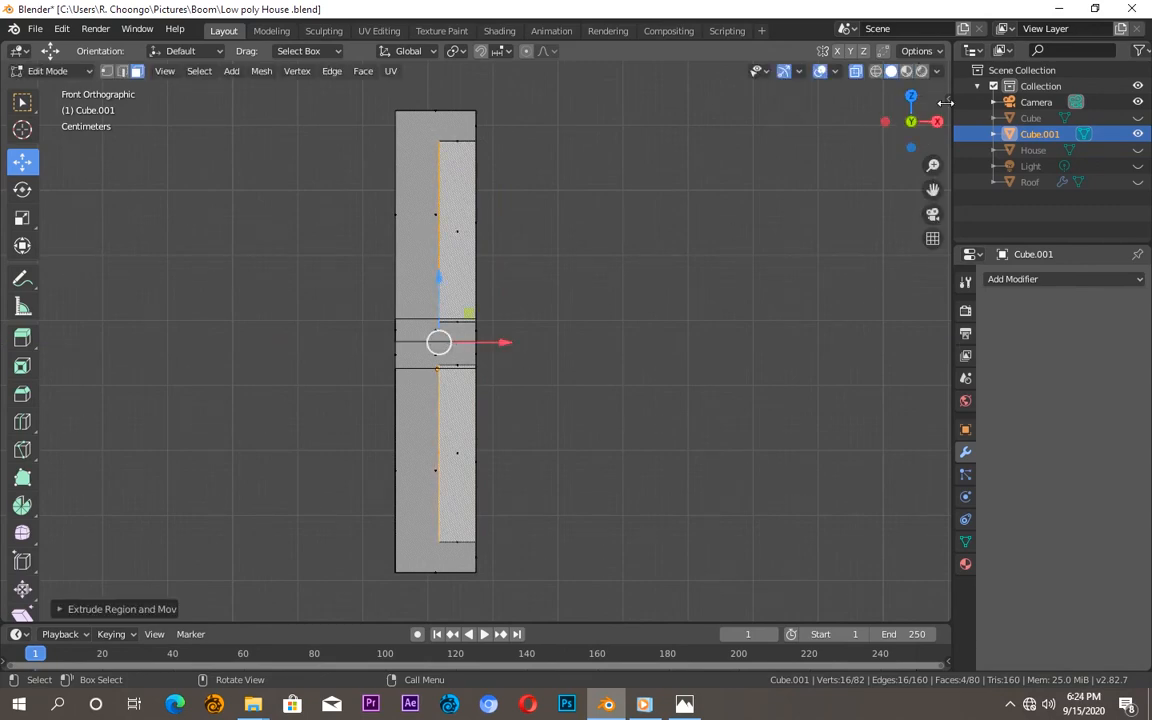
pyautogui.moveTo(916, 118); pyautogui.dragTo(869, 219)
pyautogui.click(798, 222)
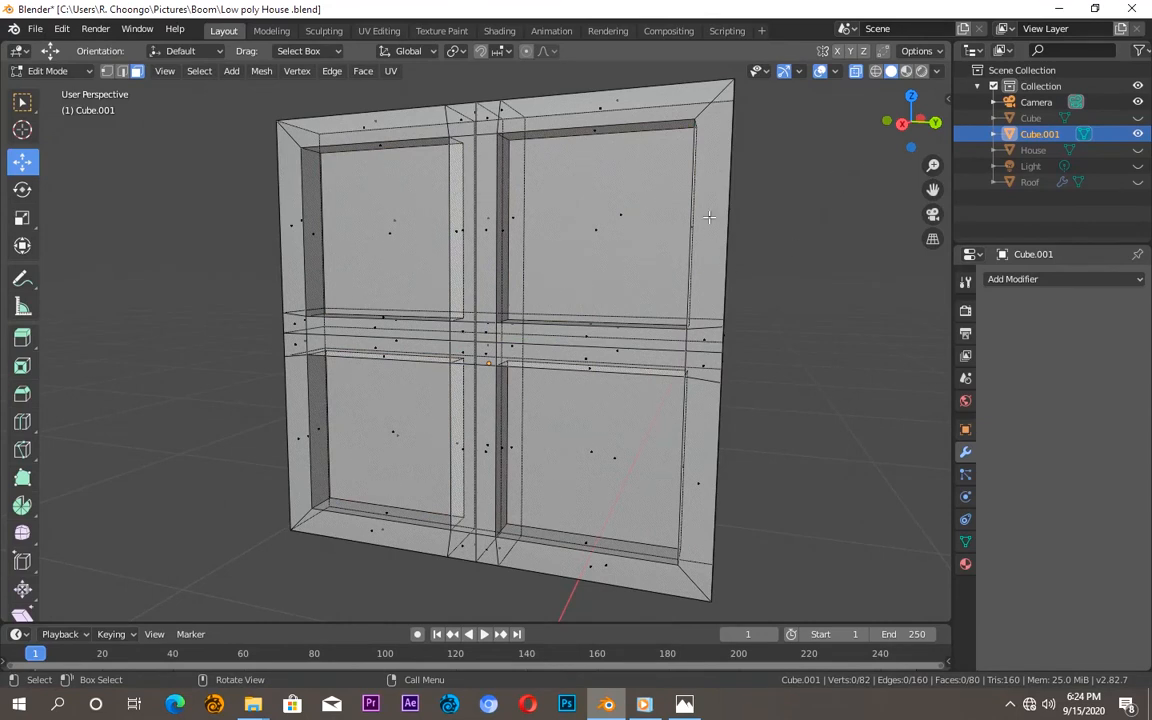
# - Bevel all edges of the window mesh with one segment and a small width of about 0.007 m
pyautogui.scroll(-2, 709, 217)
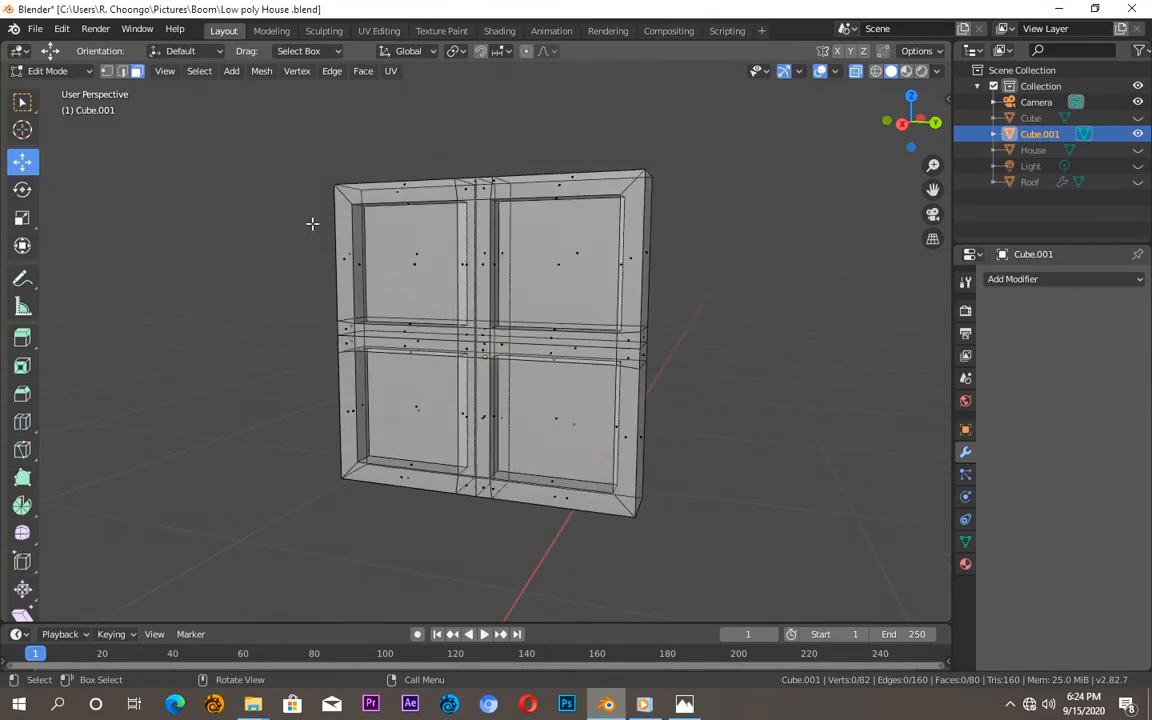
pyautogui.click(414, 244)
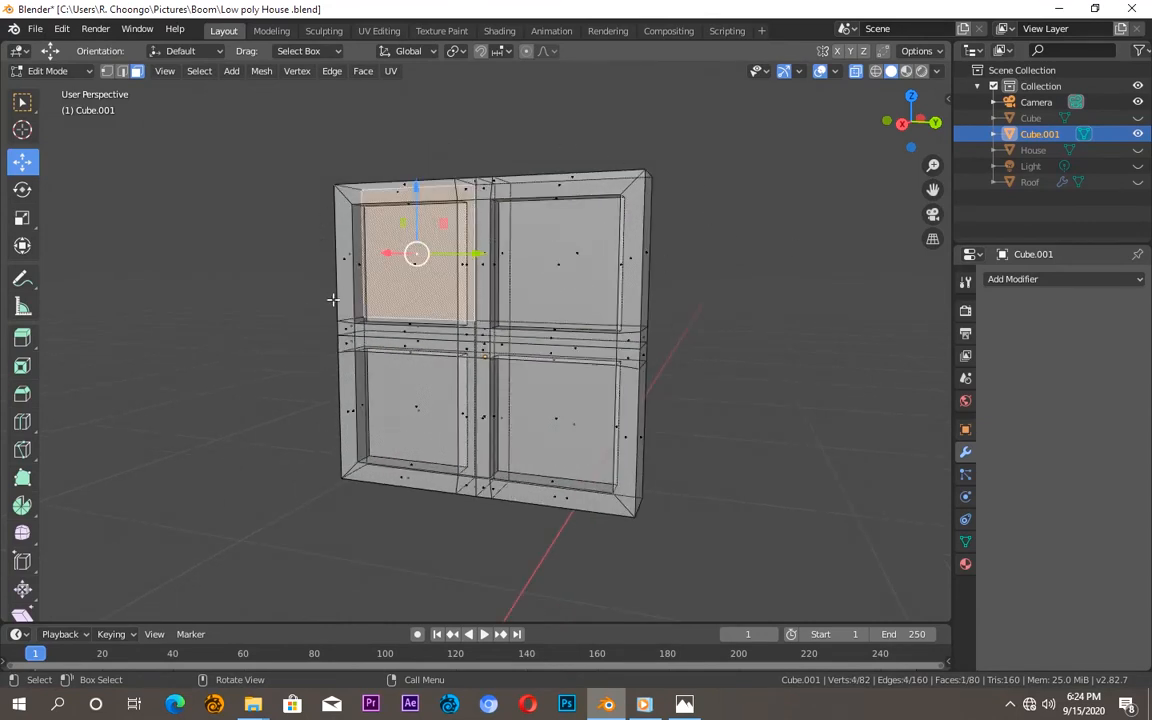
pyautogui.press('a')
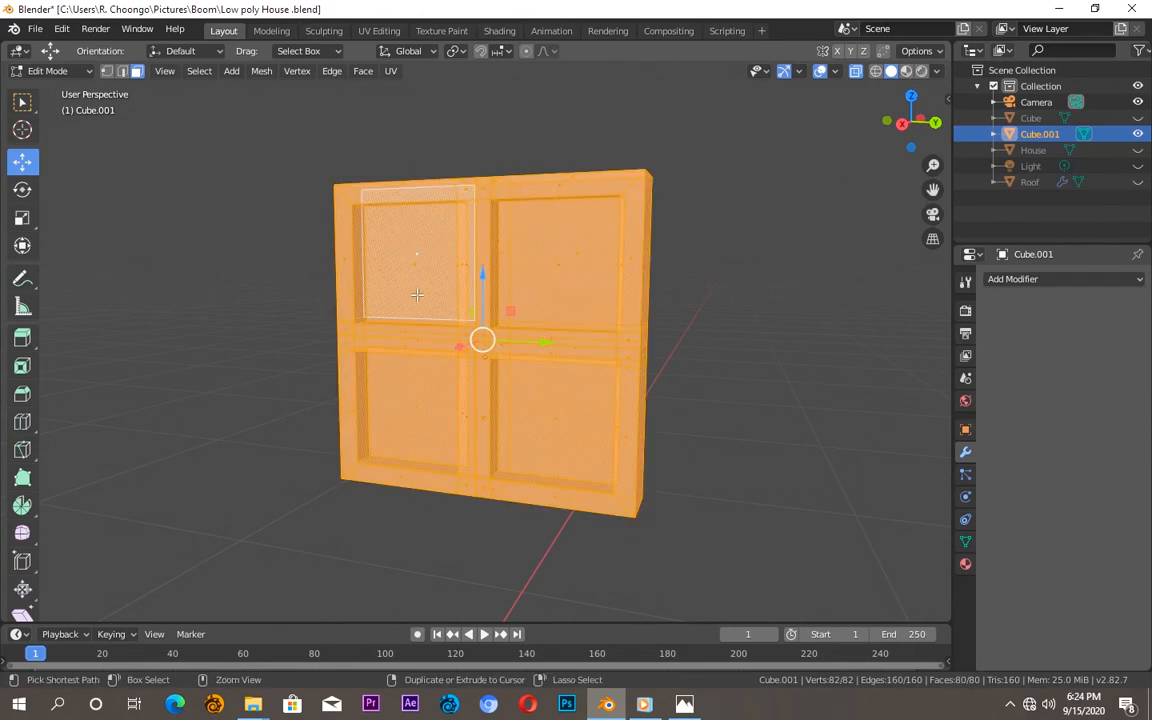
pyautogui.hotkey('ctrl', 'b')
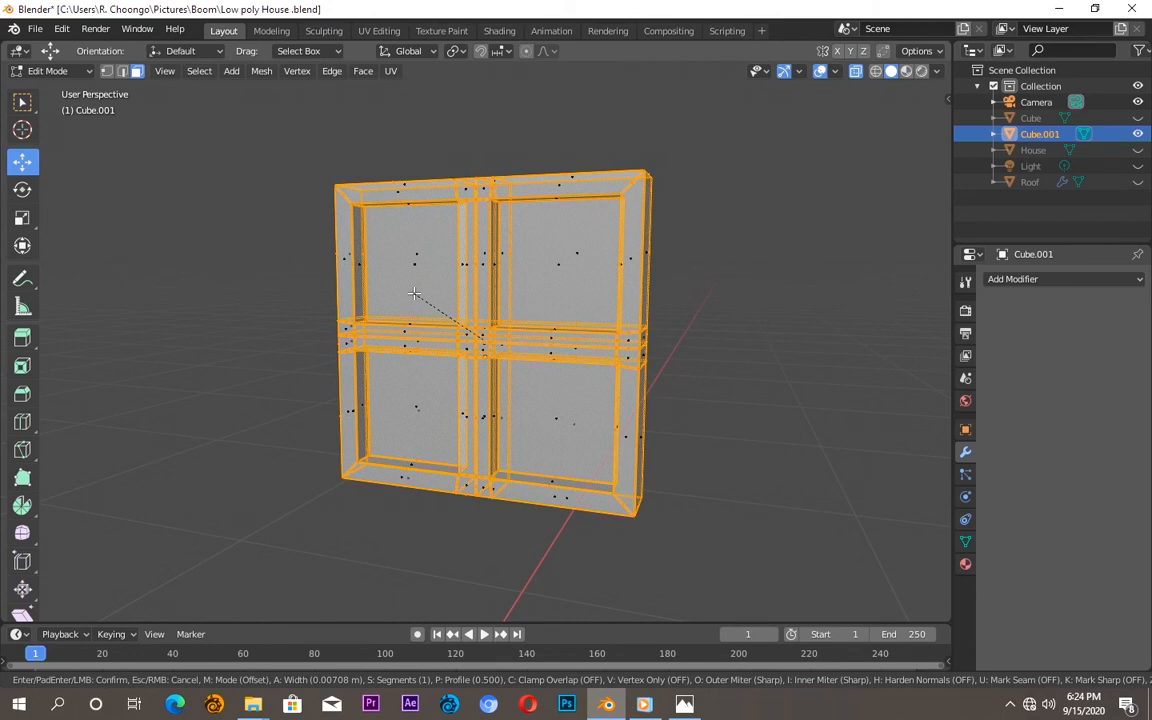
pyautogui.click(413, 295)
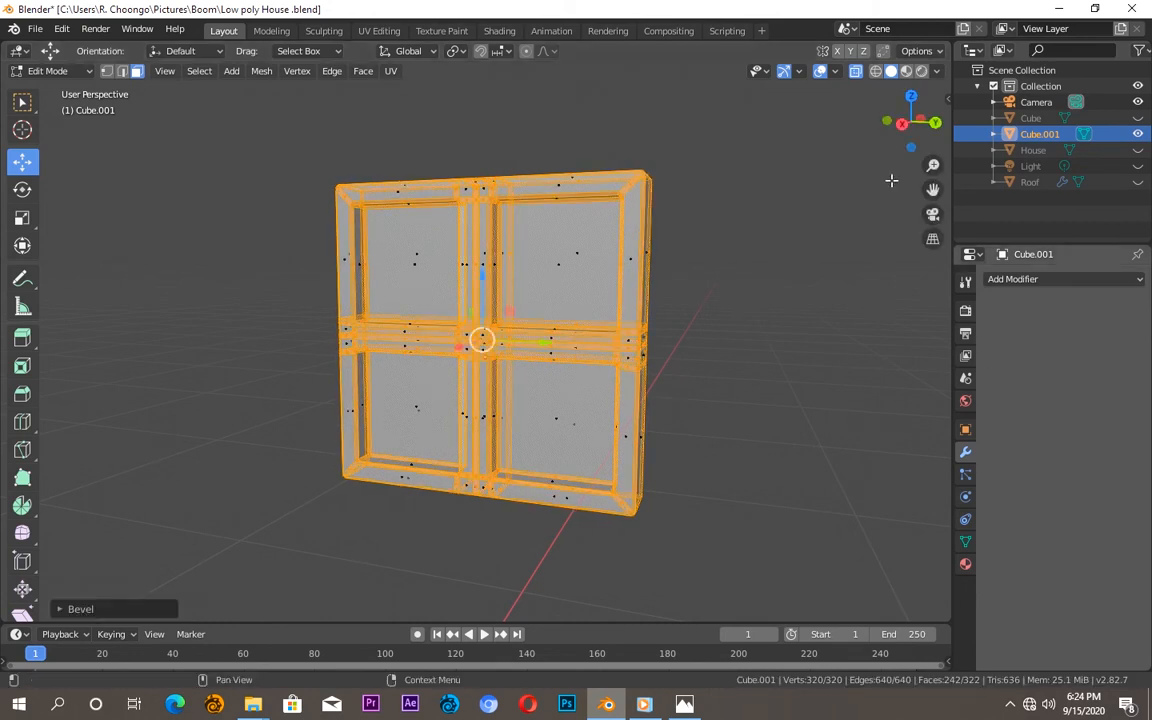
pyautogui.click(815, 235)
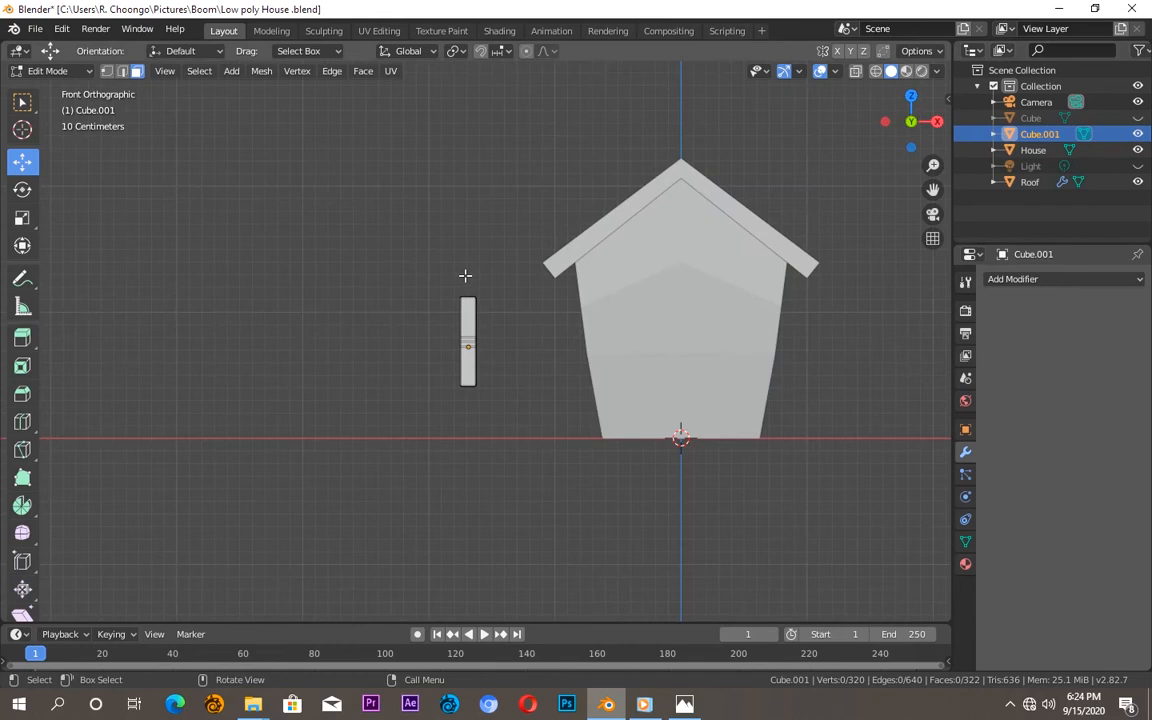
# - In Object Mode, move the whole window along X until it meets the house's -X side wall
pyautogui.moveTo(448, 281); pyautogui.dragTo(512, 427)
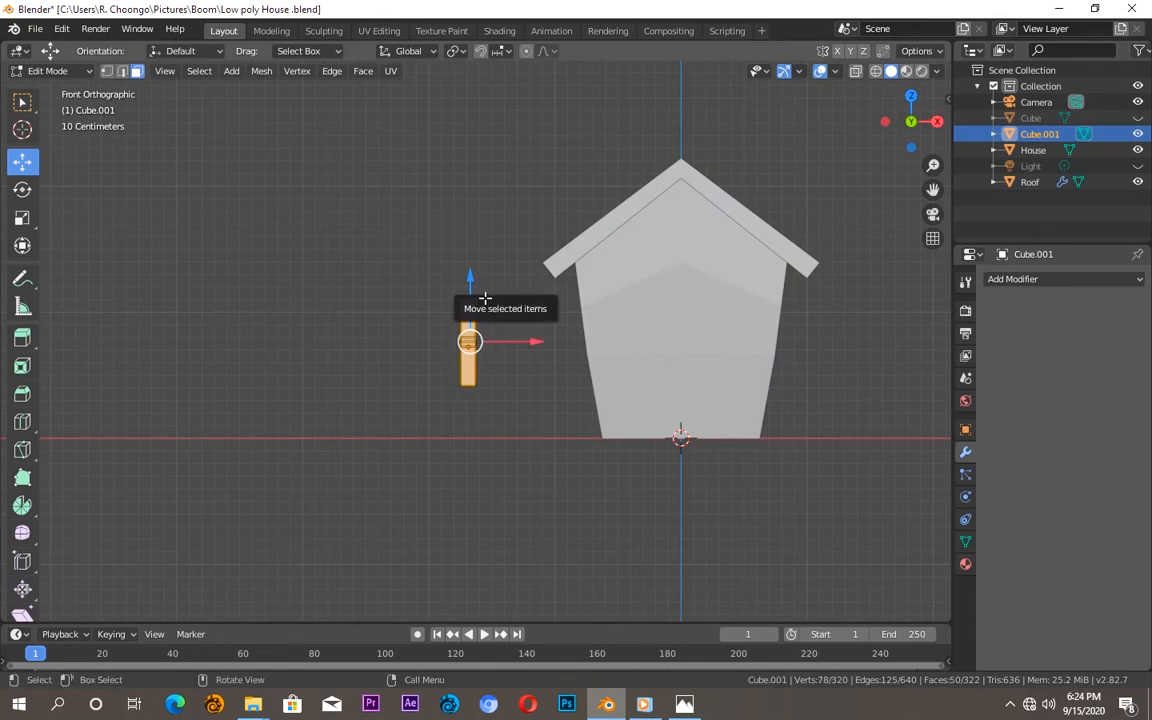
pyautogui.press('Tab')
pyautogui.moveTo(340, 200); pyautogui.dragTo(462, 378)
pyautogui.moveTo(534, 350); pyautogui.dragTo(645, 351)
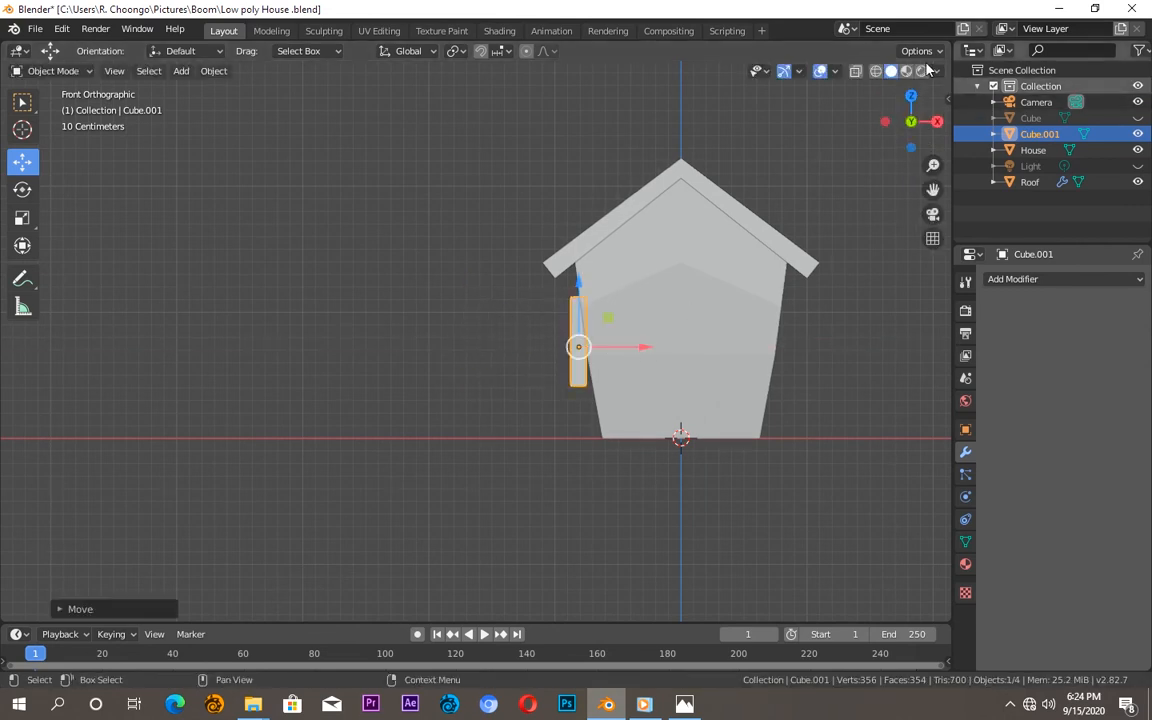
# - Scale the window down along X to make it roughly half as thick
pyautogui.scroll(4, 656, 342)
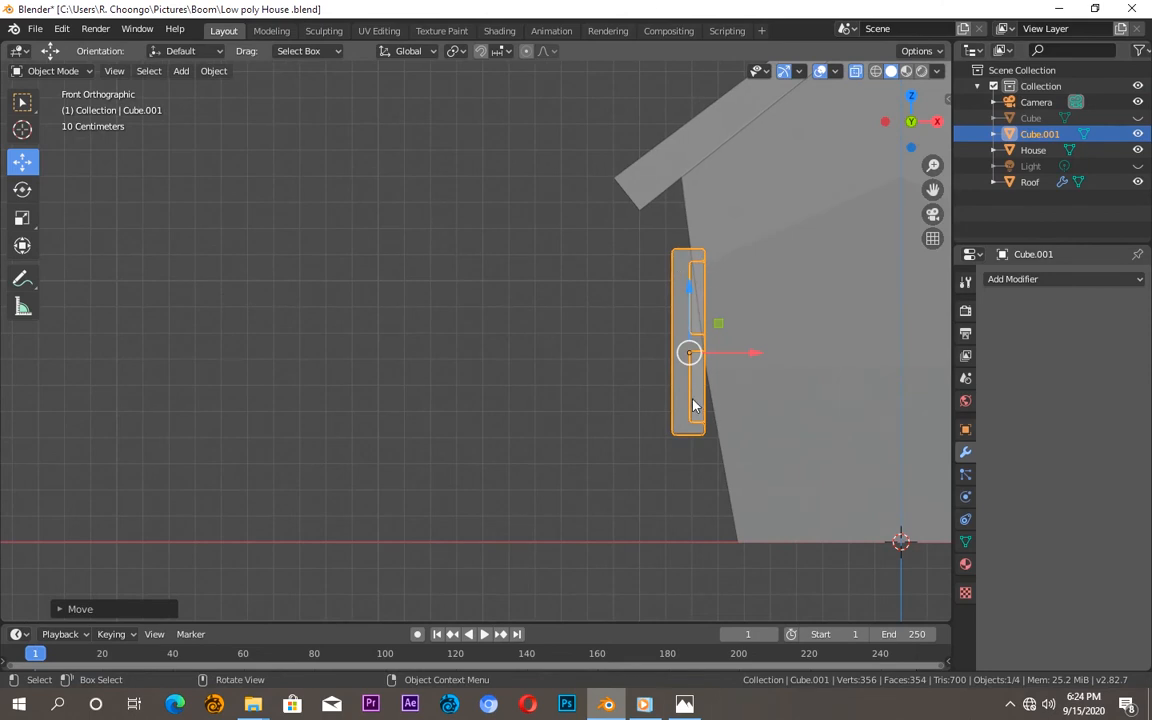
pyautogui.click(22, 217)
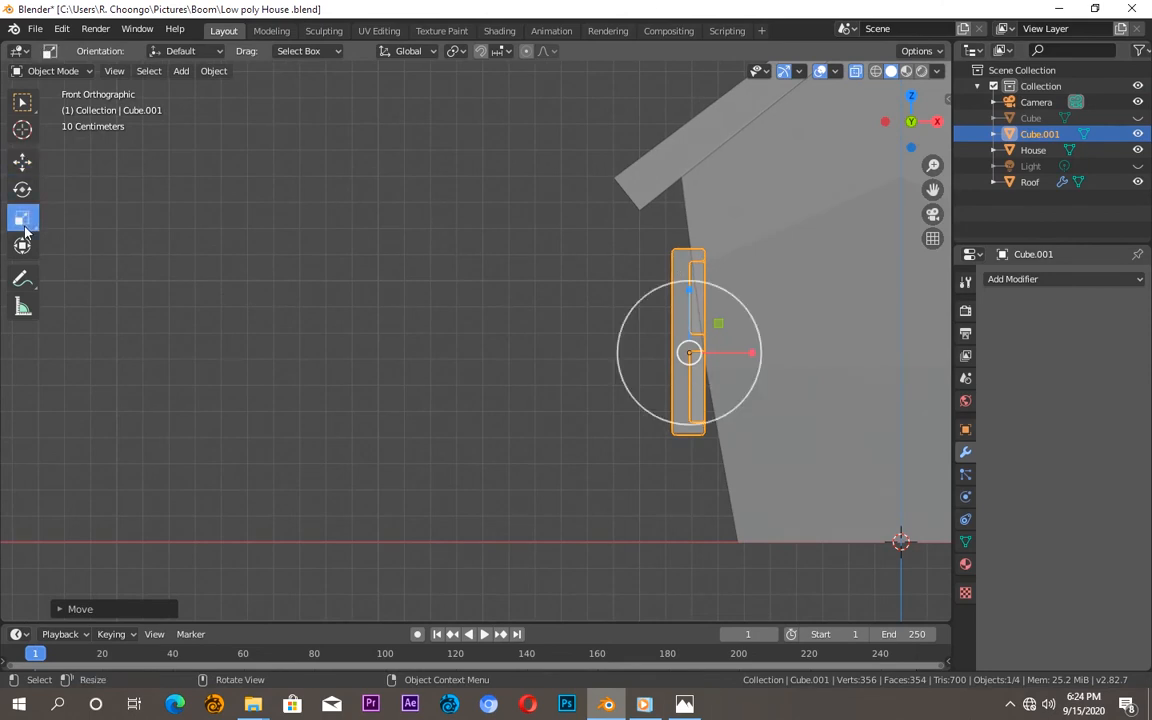
pyautogui.moveTo(752, 358); pyautogui.dragTo(718, 363)
pyautogui.click(560, 285)
# - Rotate the window in the front view to match the slope of the -X wall and seat it against that wall
pyautogui.click(22, 189)
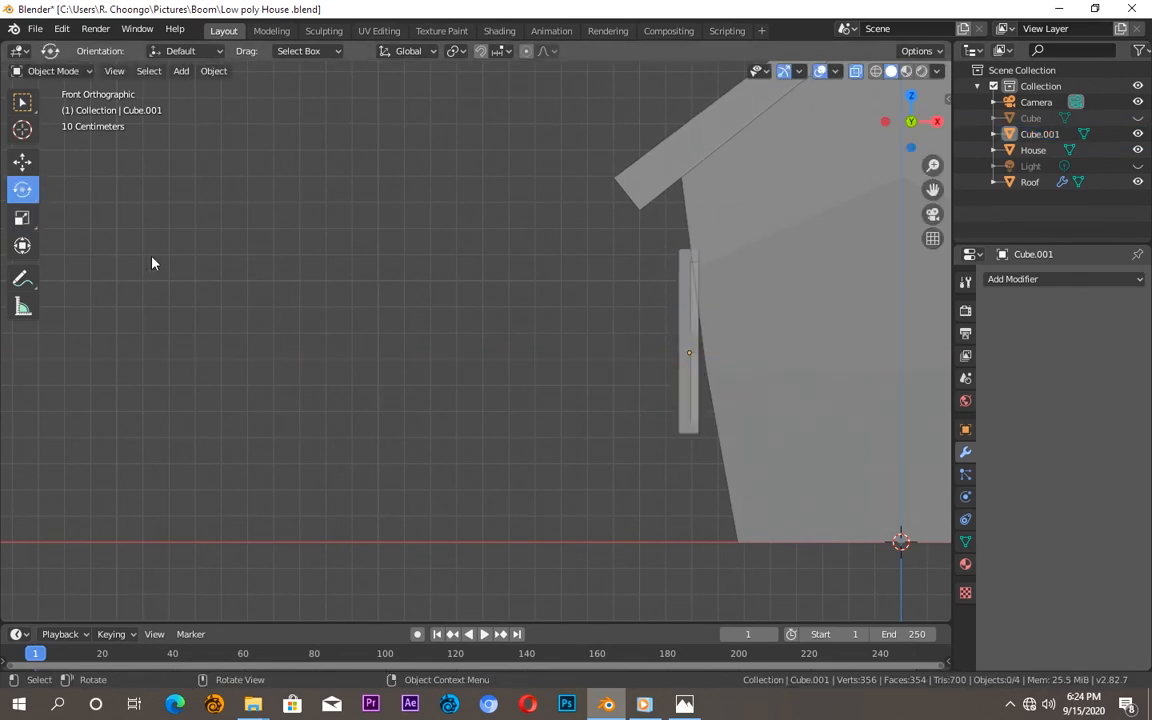
pyautogui.click(688, 313)
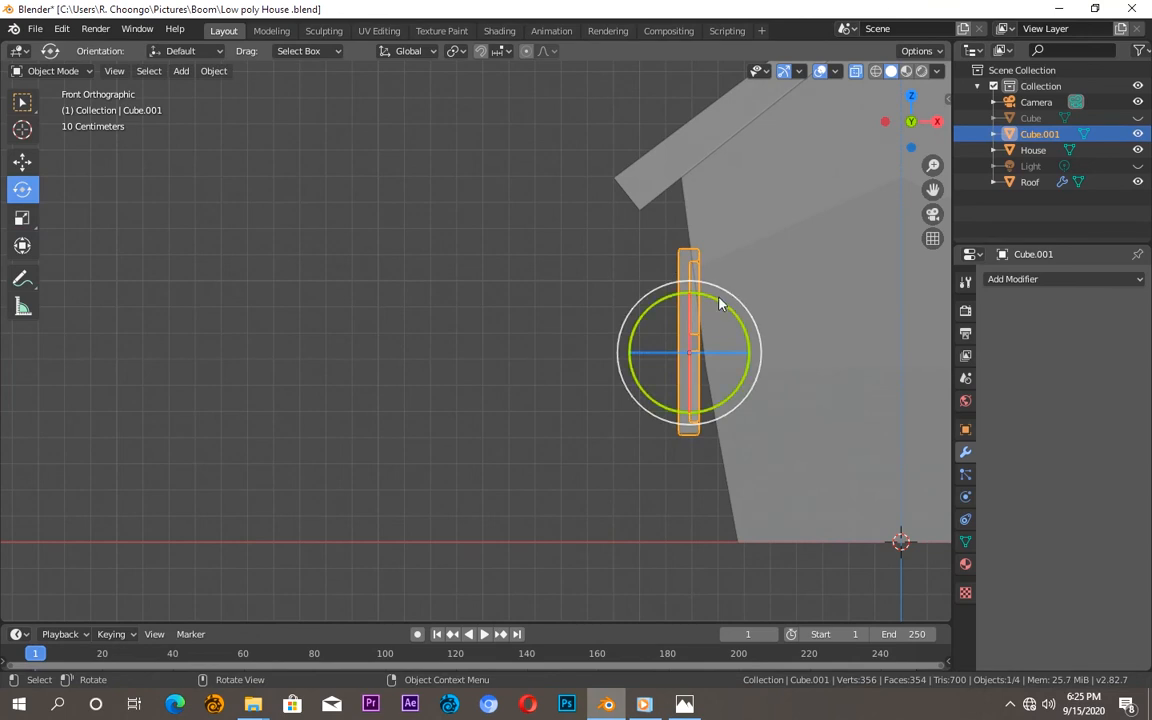
pyautogui.moveTo(720, 305); pyautogui.dragTo(643, 462)
pyautogui.press('g')
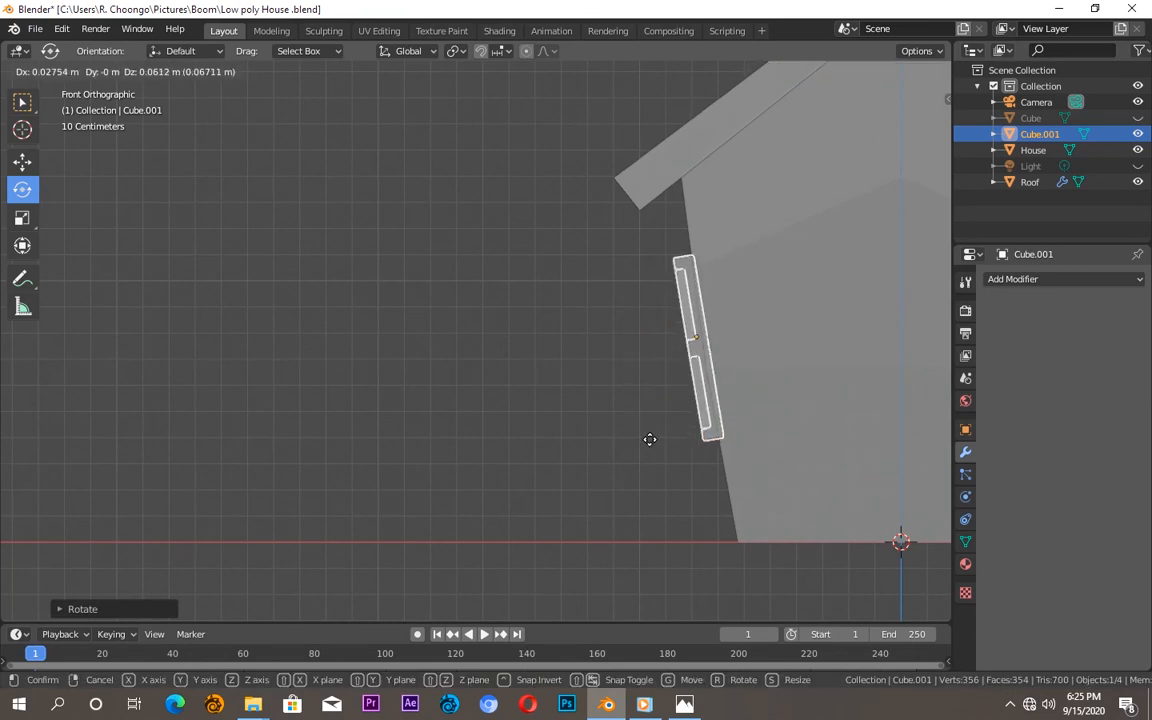
pyautogui.click(649, 439)
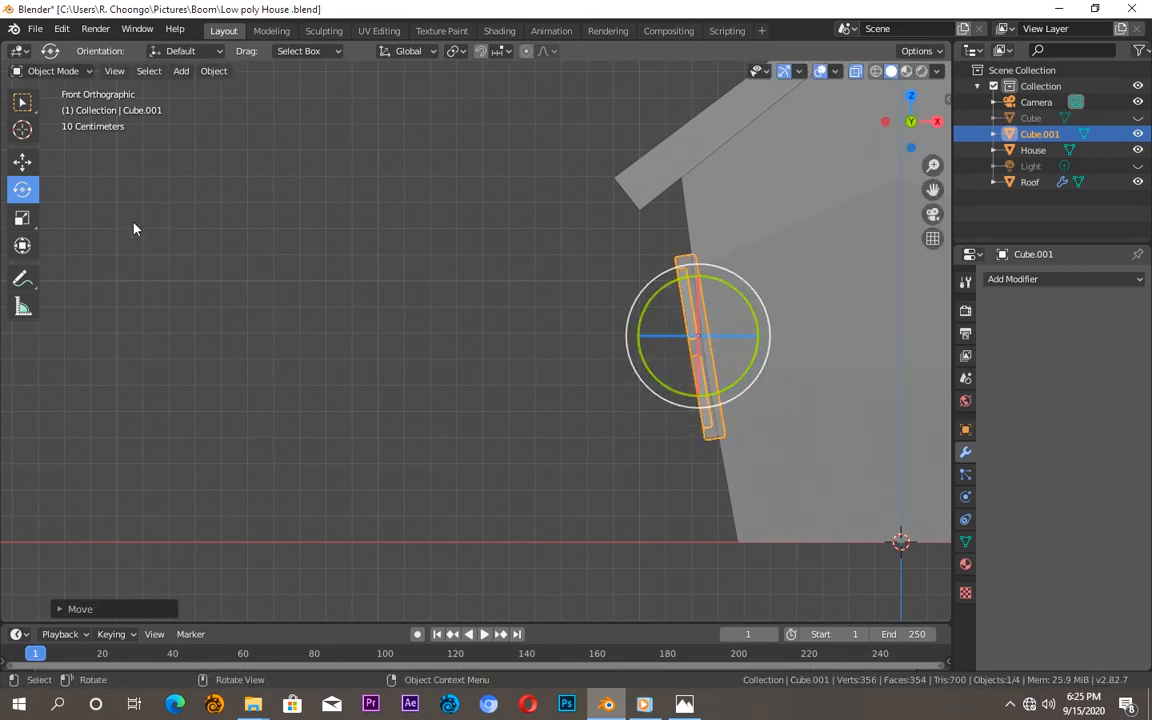
pyautogui.press('r')
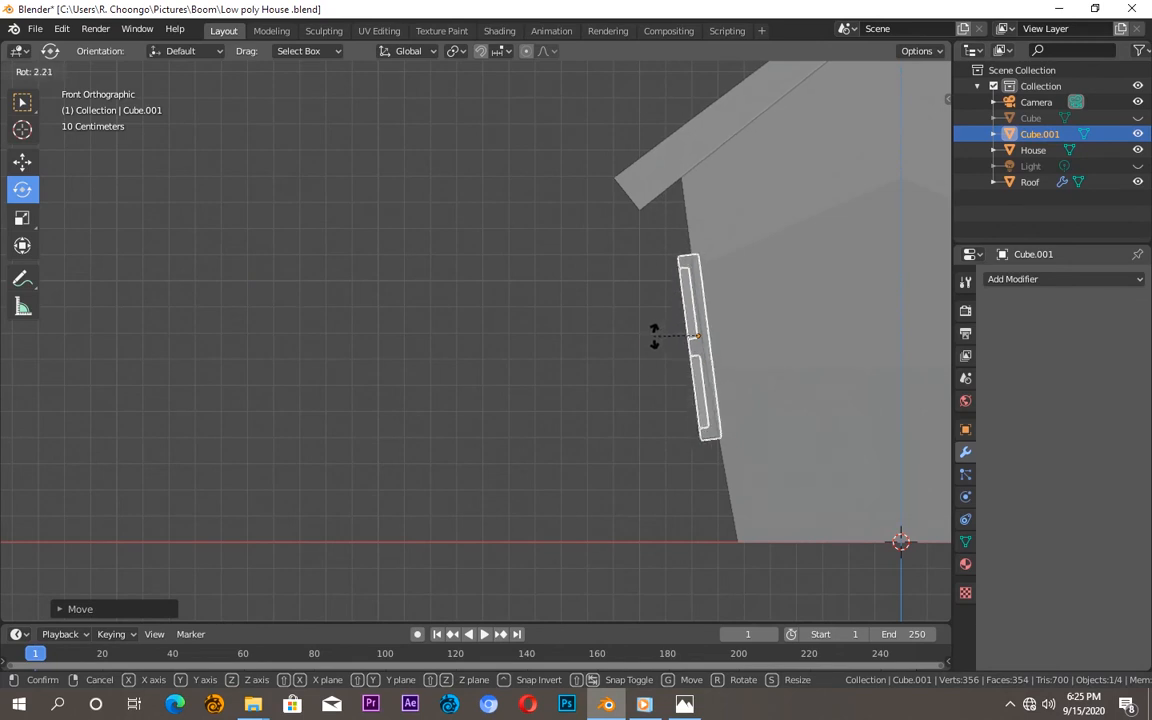
pyautogui.click(655, 343)
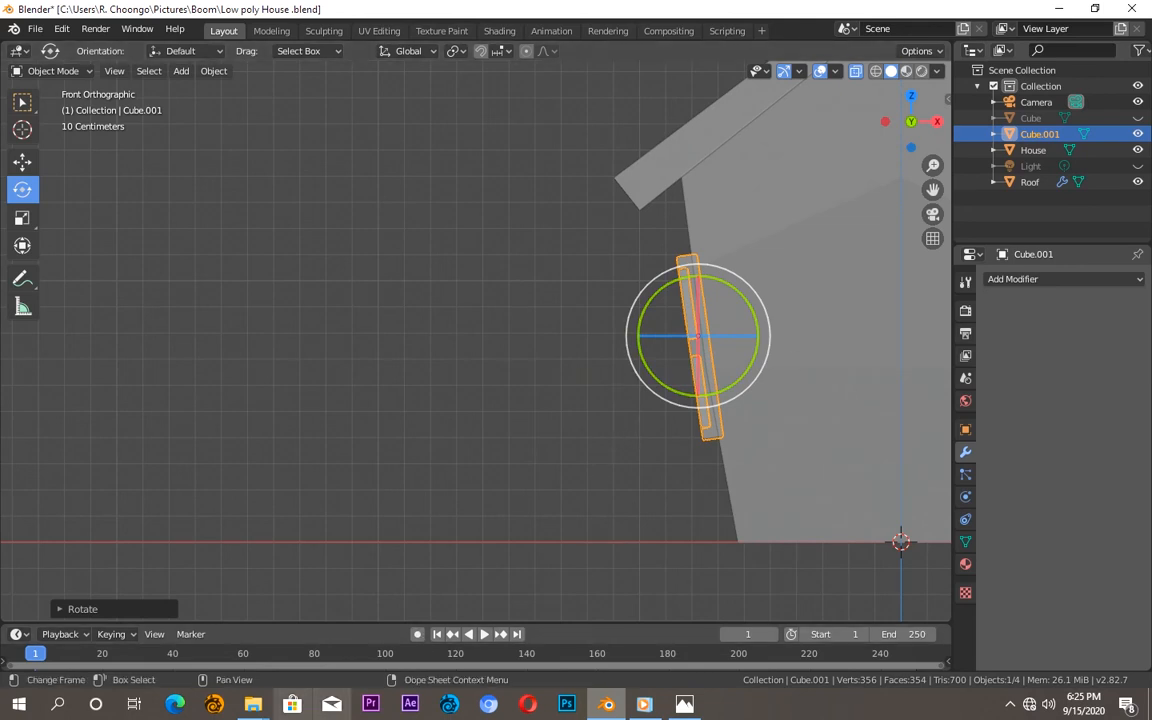
pyautogui.click(636, 365)
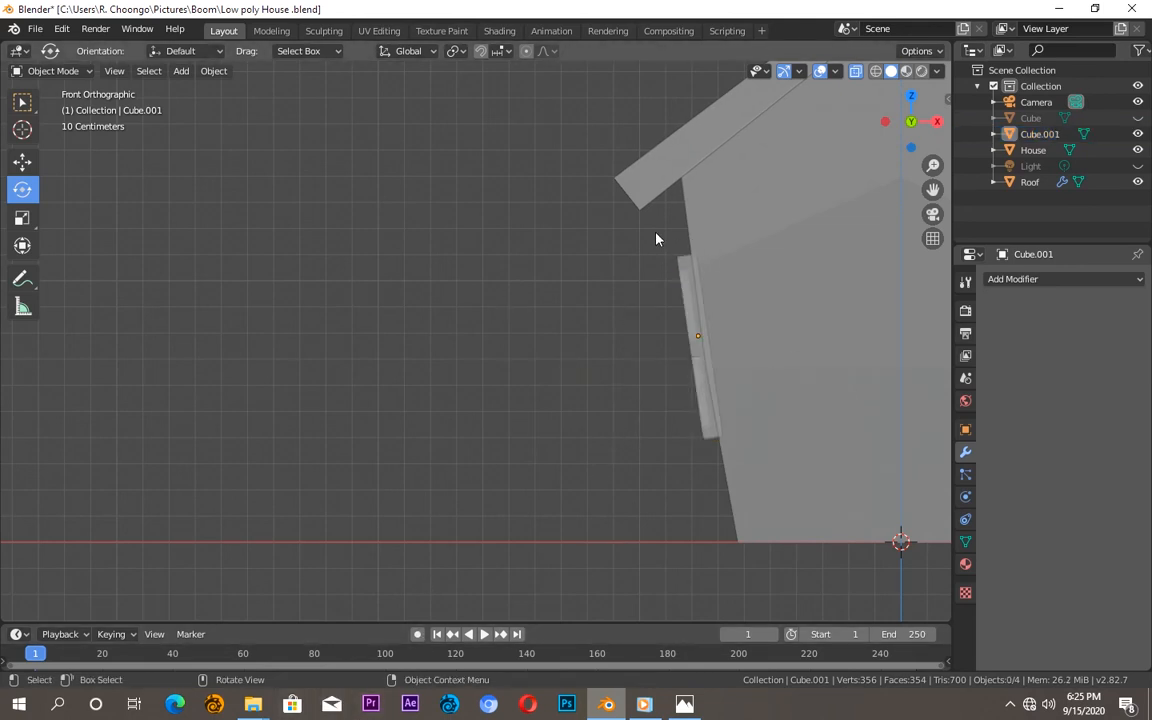
# - Duplicate the window and move the copy across the house to the +X side wall
pyautogui.moveTo(641, 257); pyautogui.dragTo(725, 393)
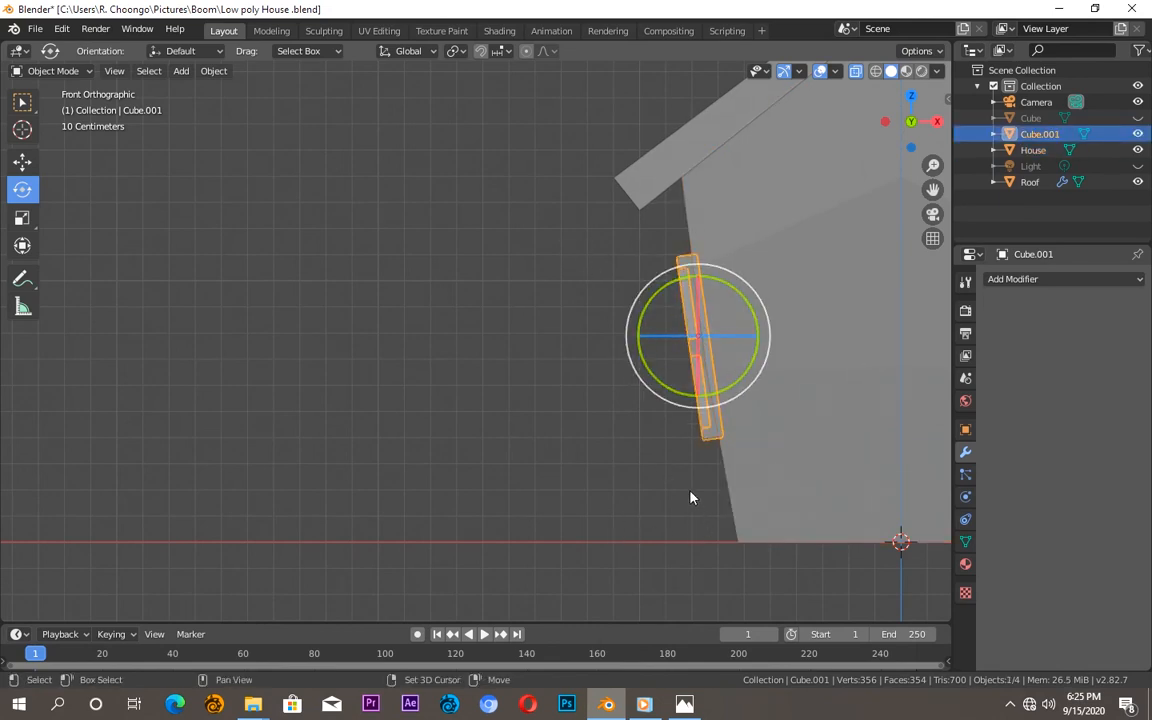
pyautogui.hotkey('shift', 'd')
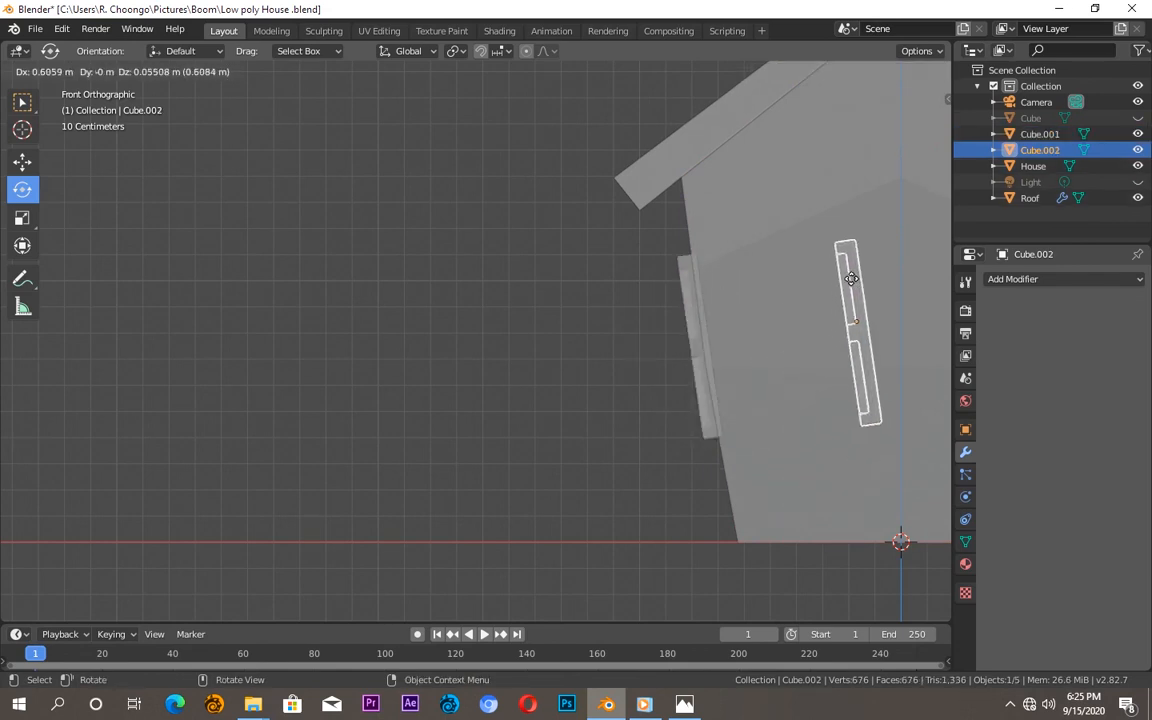
pyautogui.click(908, 248)
pyautogui.moveTo(931, 191); pyautogui.dragTo(490, 196)
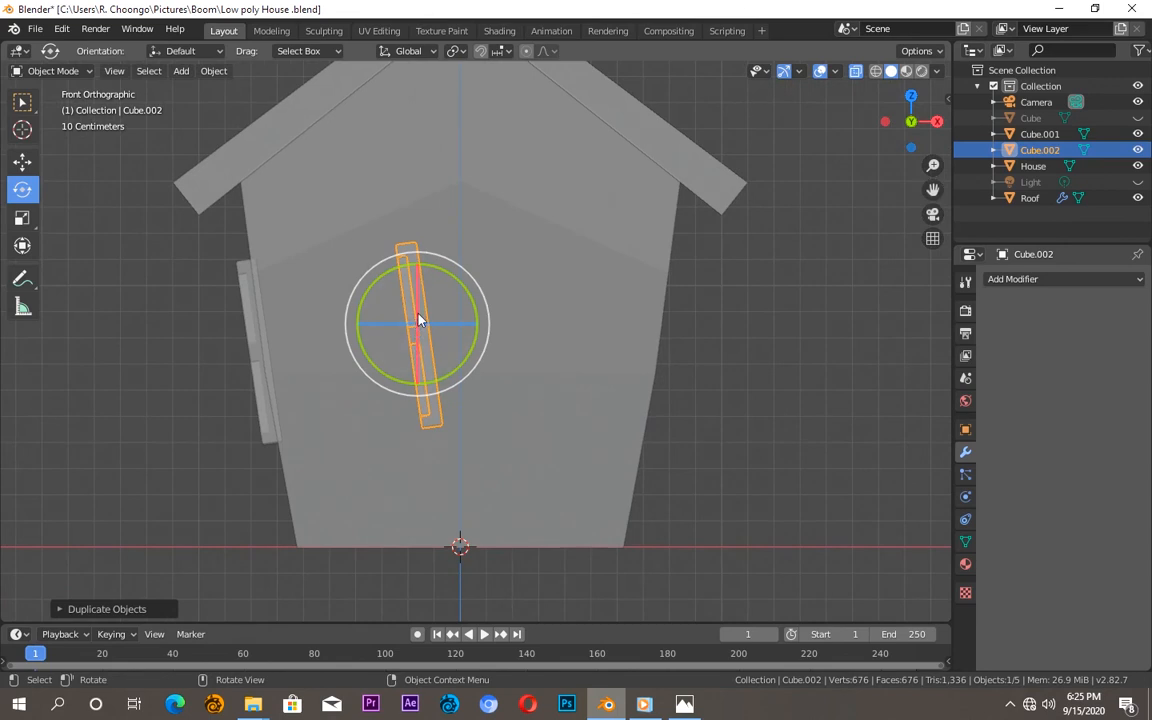
pyautogui.press('g')
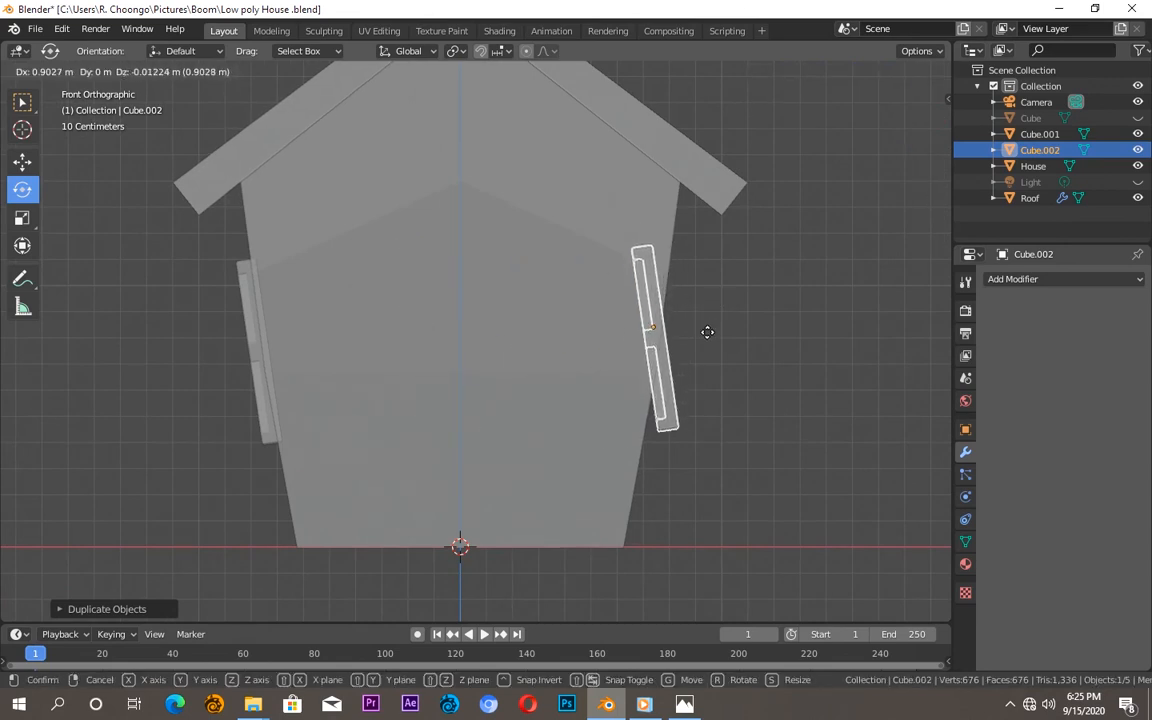
pyautogui.click(717, 319)
# - Tilt the window copy the opposite way to follow the +X wall's slope and position it against that wall
pyautogui.press('r')
pyautogui.click(613, 305)
pyautogui.press('g')
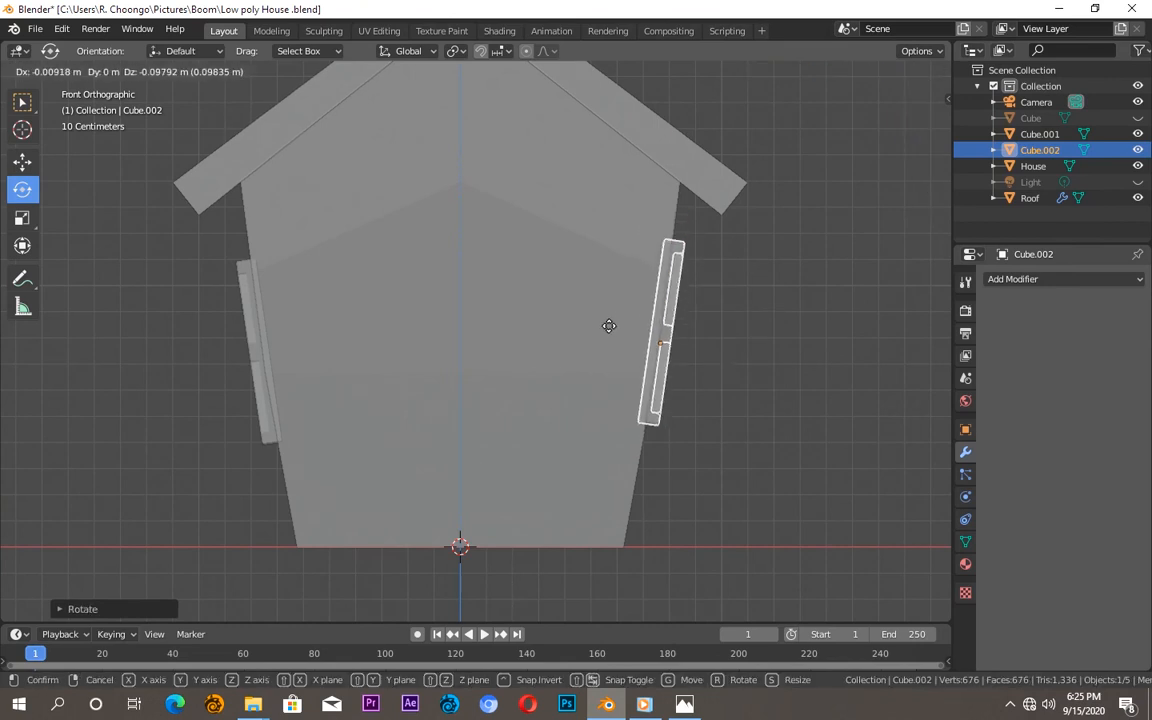
pyautogui.click(612, 337)
pyautogui.moveTo(910, 124); pyautogui.dragTo(778, 130)
pyautogui.hotkey('alt', 'a')
# - Turn off X-ray display and unhide the chimney to show the complete house as a solid model
pyautogui.scroll(-5, 700, 292)
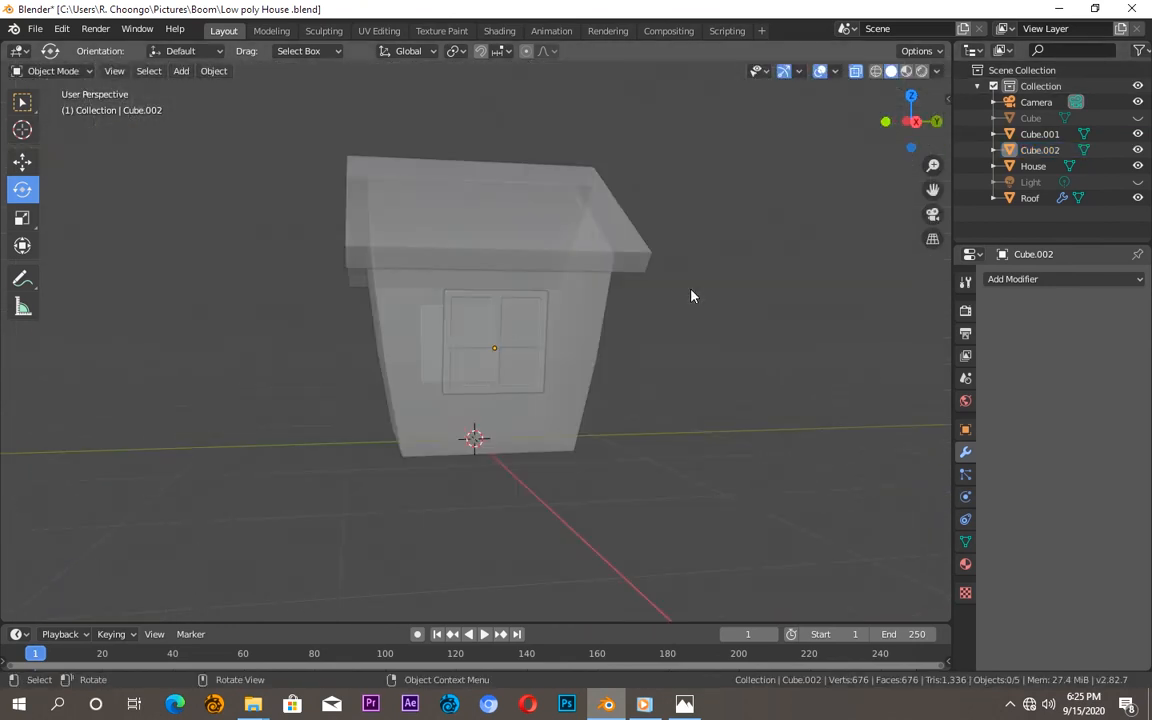
pyautogui.moveTo(908, 120); pyautogui.dragTo(870, 128)
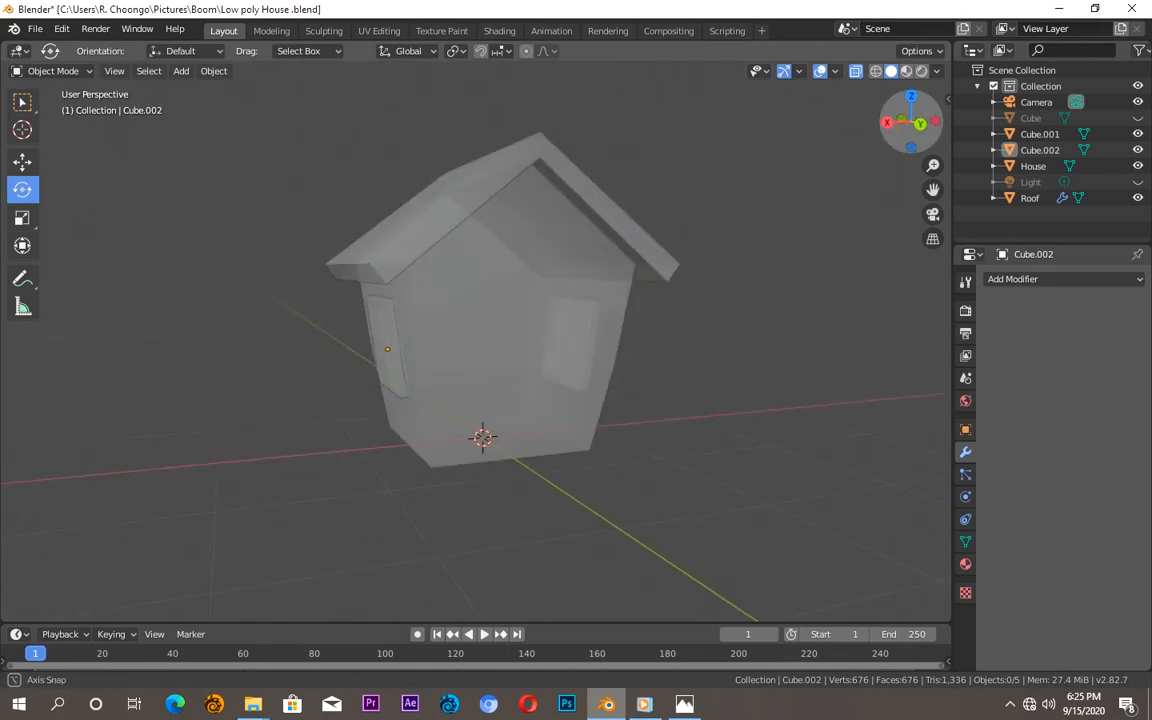
pyautogui.click(856, 73)
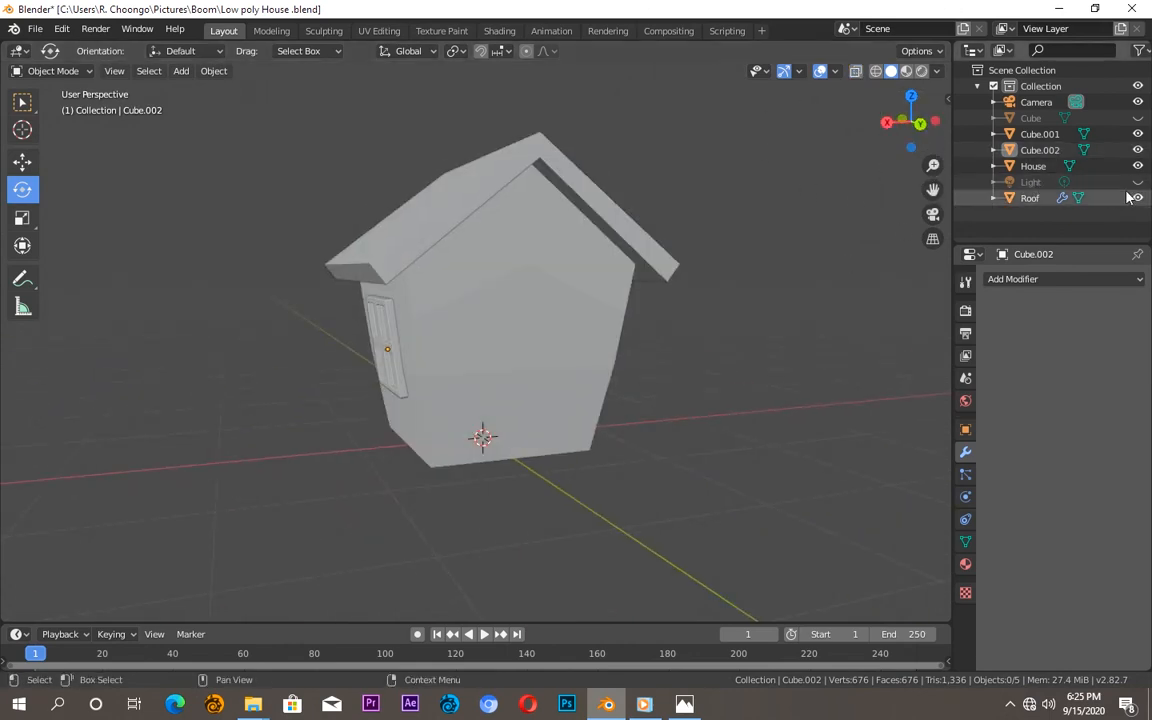
pyautogui.click(1137, 118)
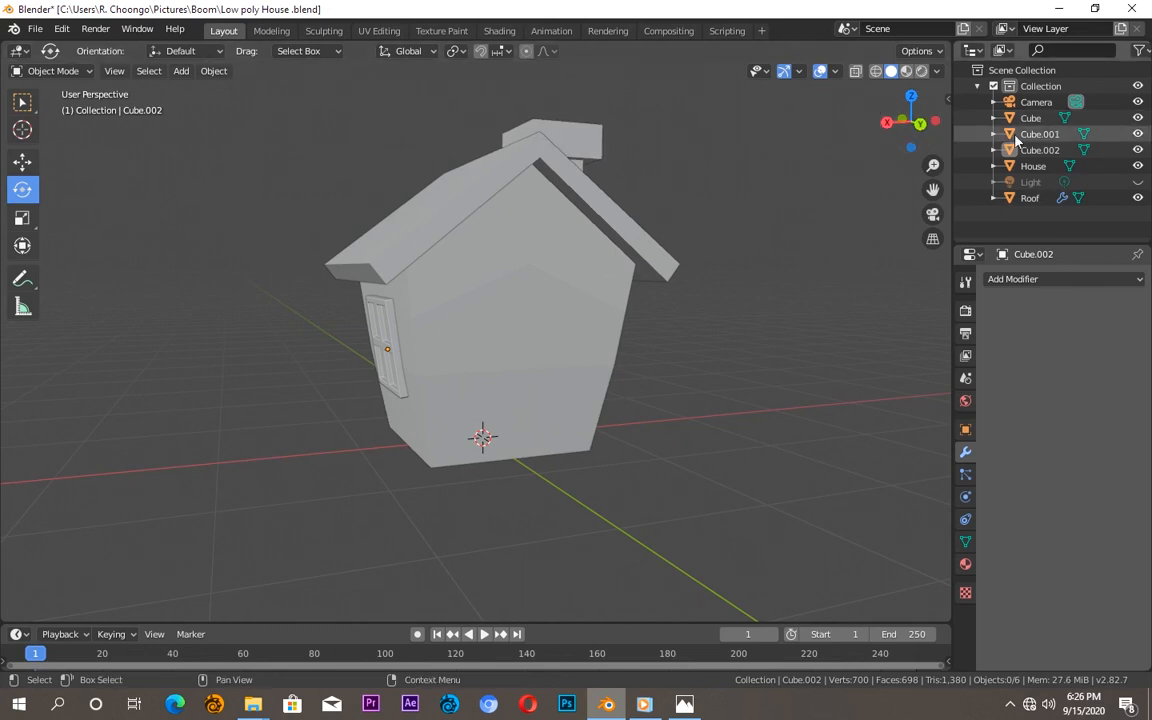
pyautogui.moveTo(910, 120); pyautogui.dragTo(706, 126)
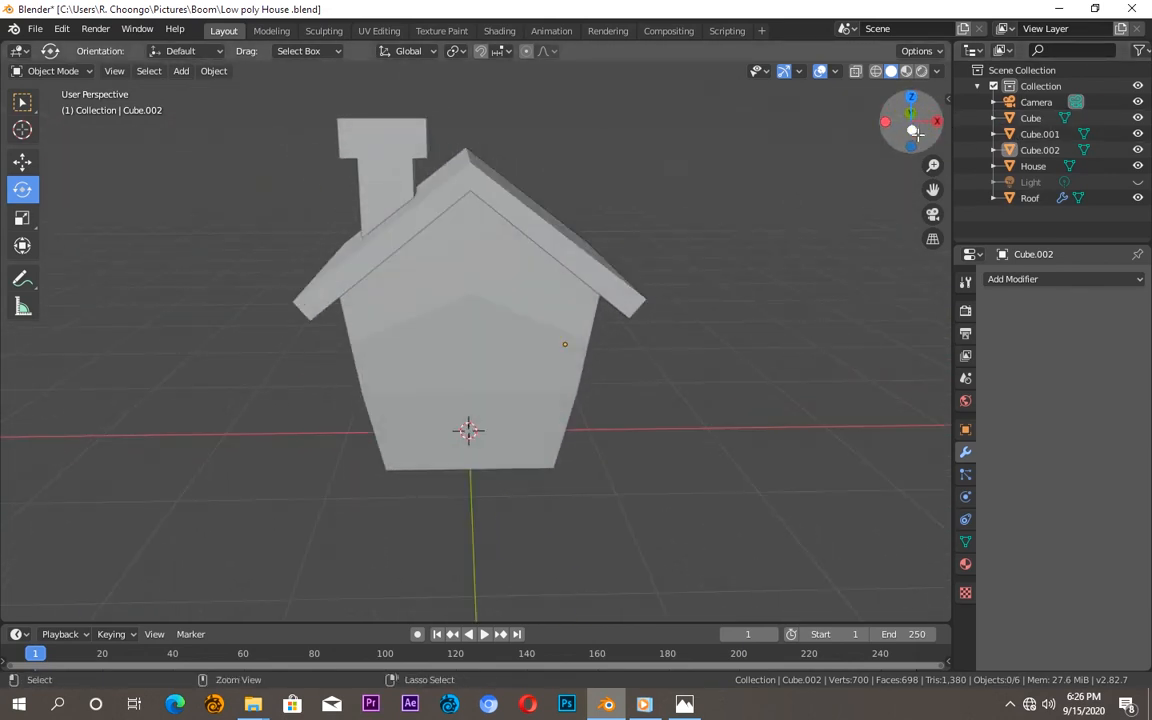
# - Save the house file and check the windows in the four-houses reference picture in Photos, returning to Blender
pyautogui.hotkey('ctrl', 's')
pyautogui.click(686, 706)
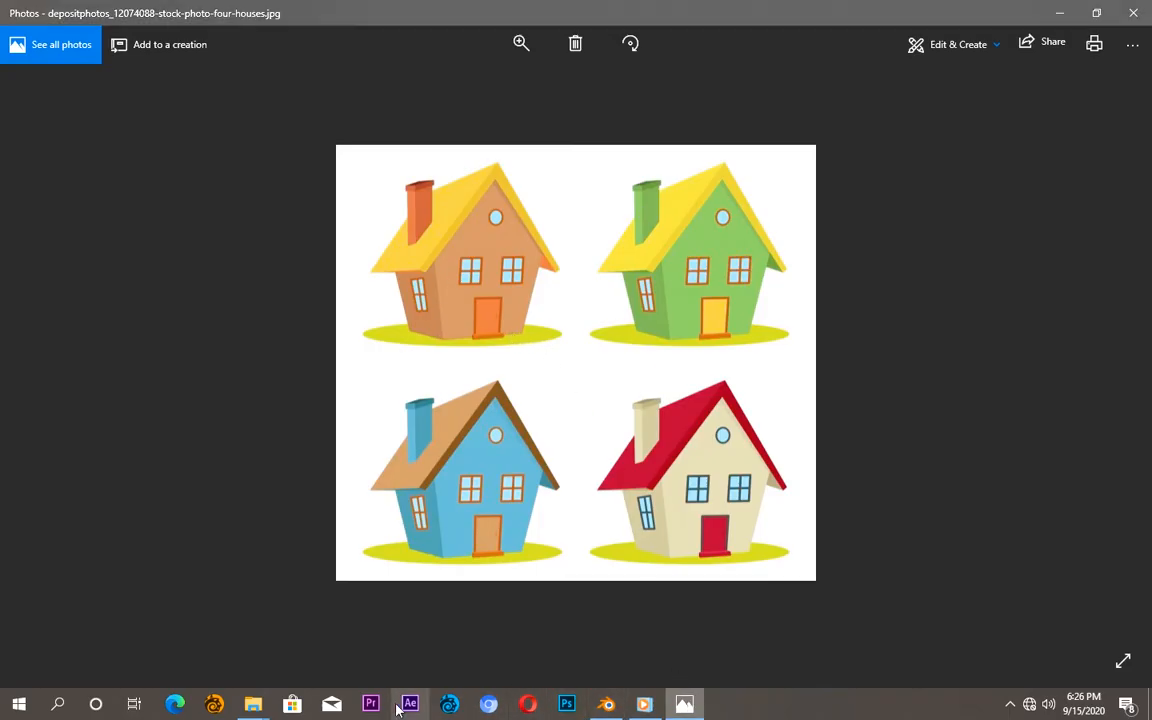
pyautogui.click(606, 704)
# - Duplicate the +X side wall's window and move the copy over to the front gable wall
pyautogui.moveTo(880, 130); pyautogui.dragTo(540, 350)
pyautogui.click(540, 350)
pyautogui.hotkey('shift', 'd')
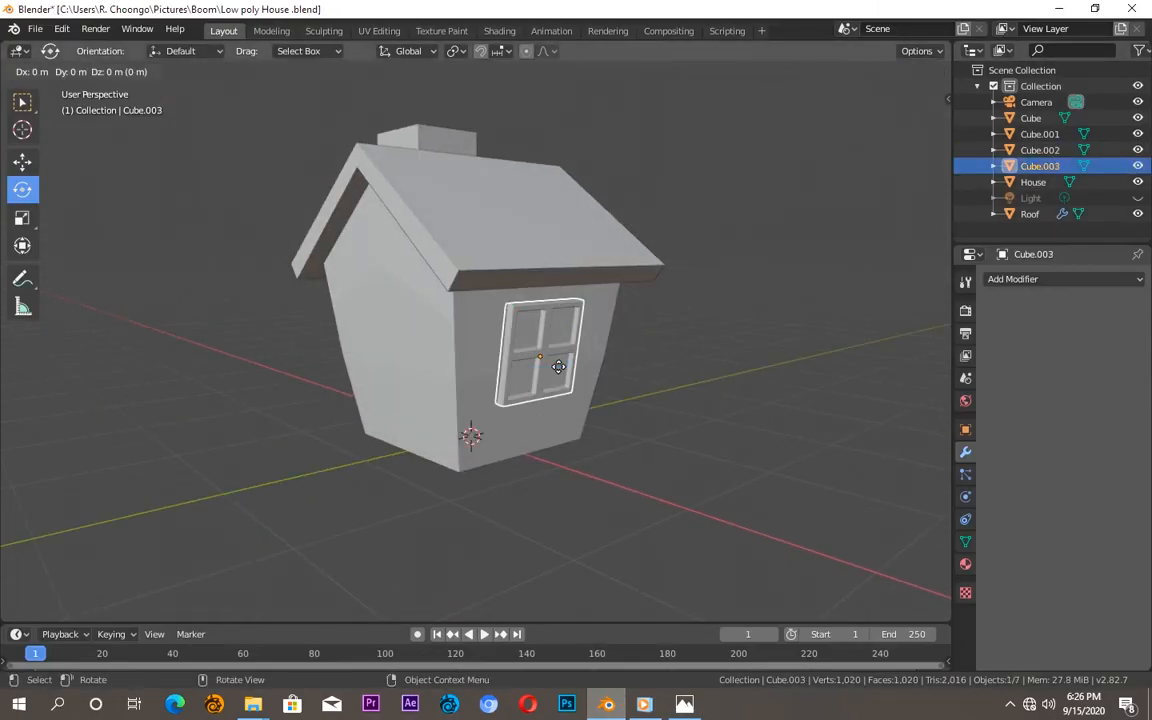
pyautogui.click(380, 348)
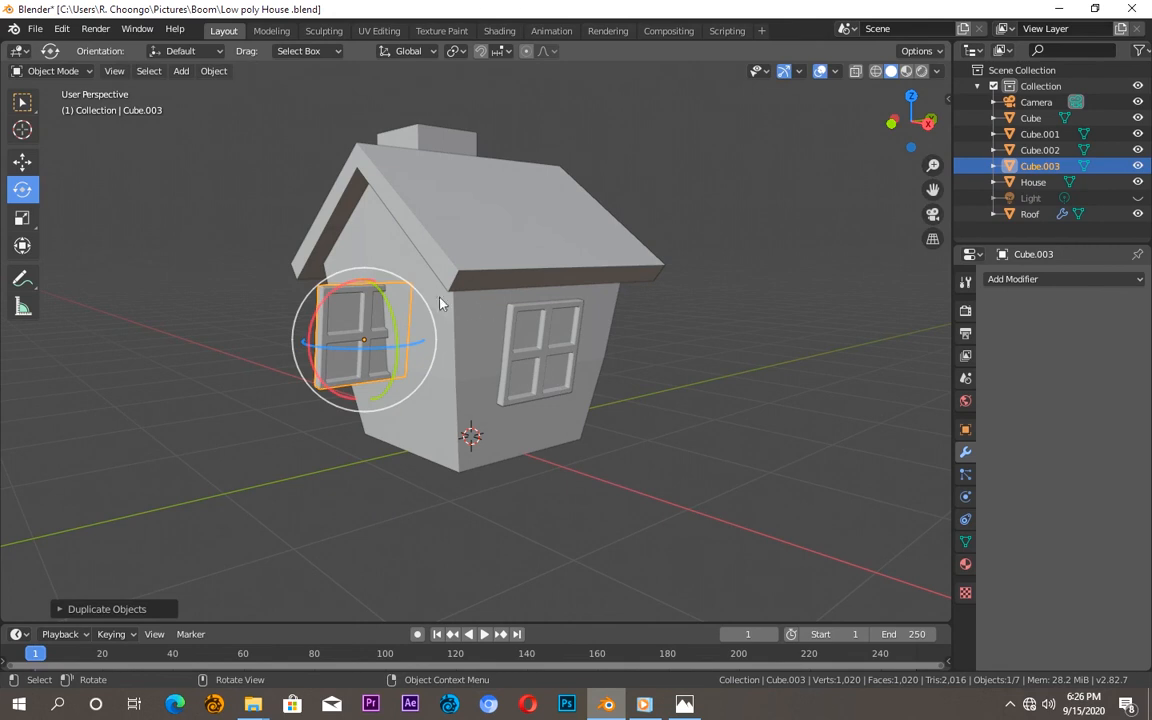
# - Rotate the window copy about a quarter turn around the vertical axis in the top view so it faces the front
pyautogui.press('KP_7')
pyautogui.scroll(-1, 480, 450)
pyautogui.scroll(4, 481, 480)
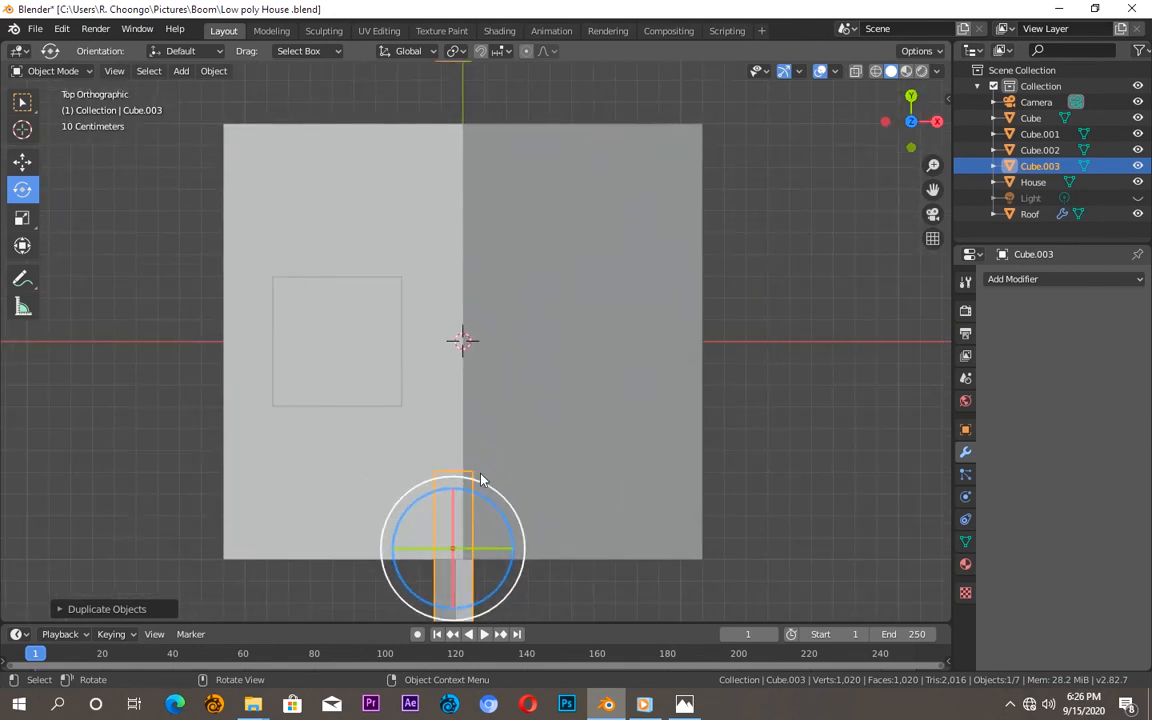
pyautogui.moveTo(485, 500); pyautogui.dragTo(548, 612)
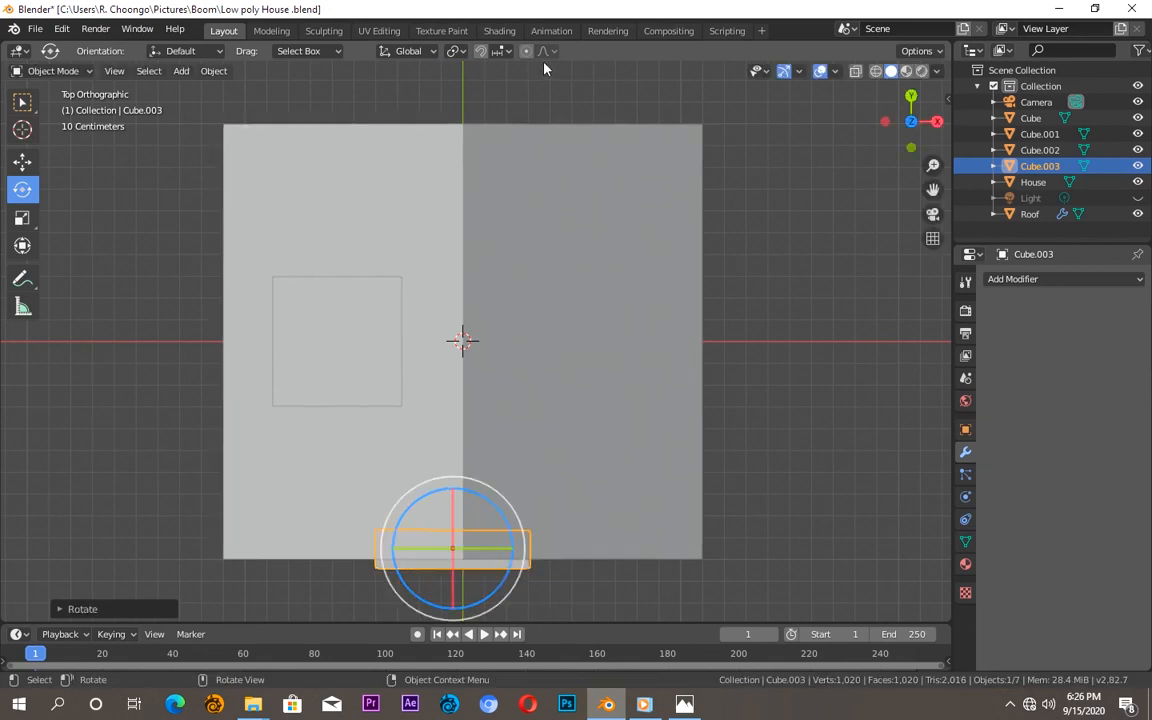
# - Scale the front window copy down in the front view and move it to the upper -X half of the front wall
pyautogui.press('KP_Decimal')
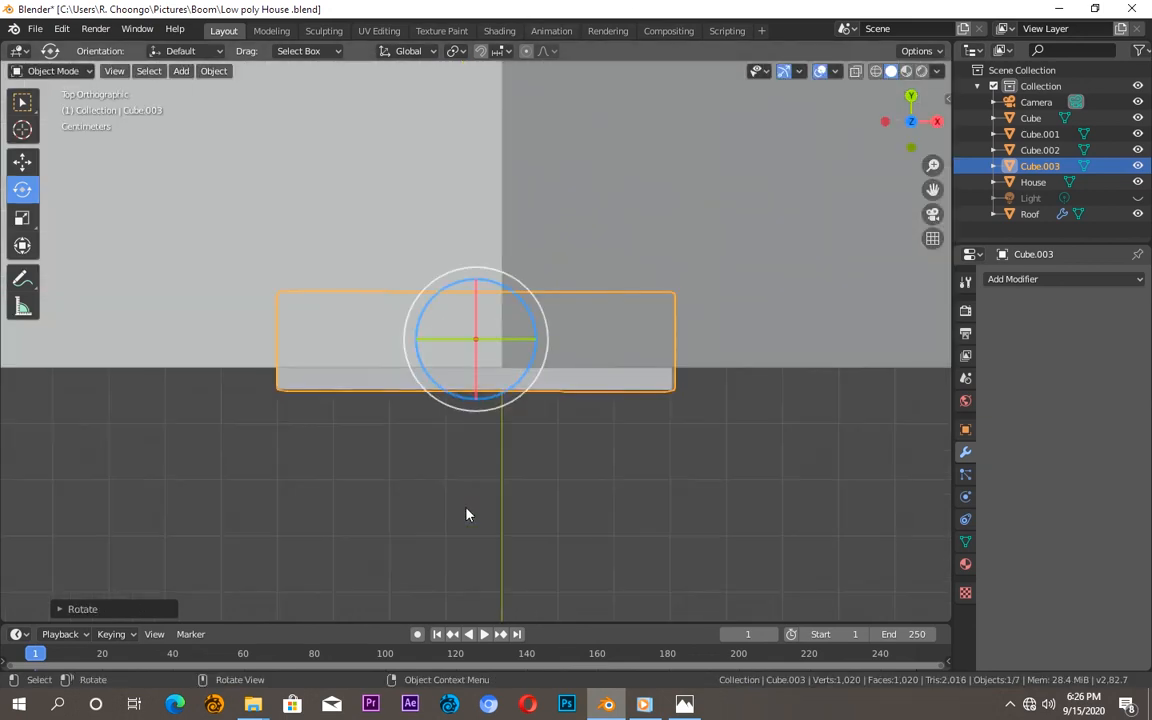
pyautogui.press('KP_1')
pyautogui.scroll(-3, 509, 376)
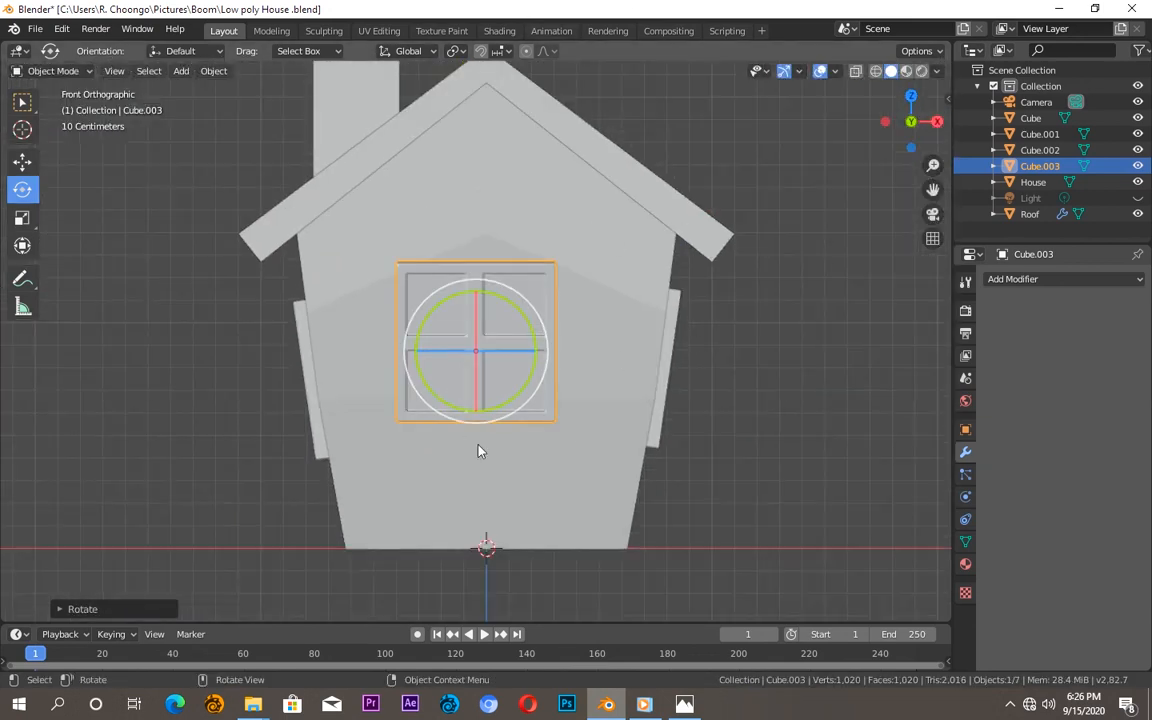
pyautogui.press('s')
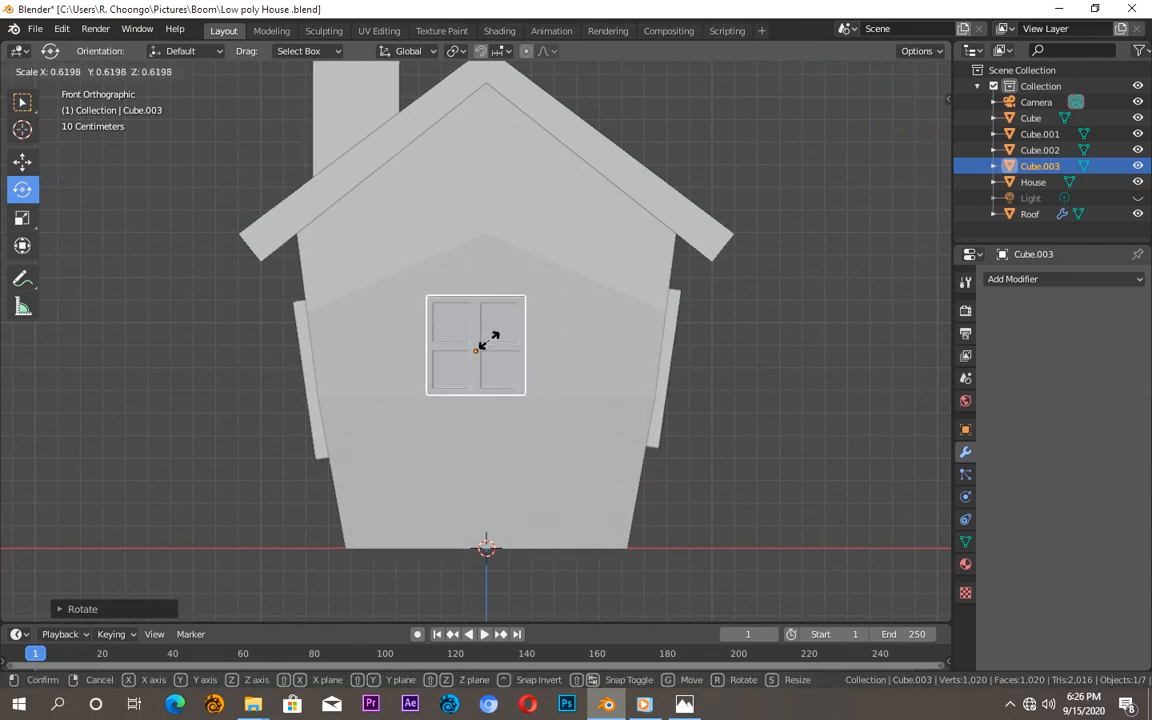
pyautogui.click(488, 341)
pyautogui.press('s')
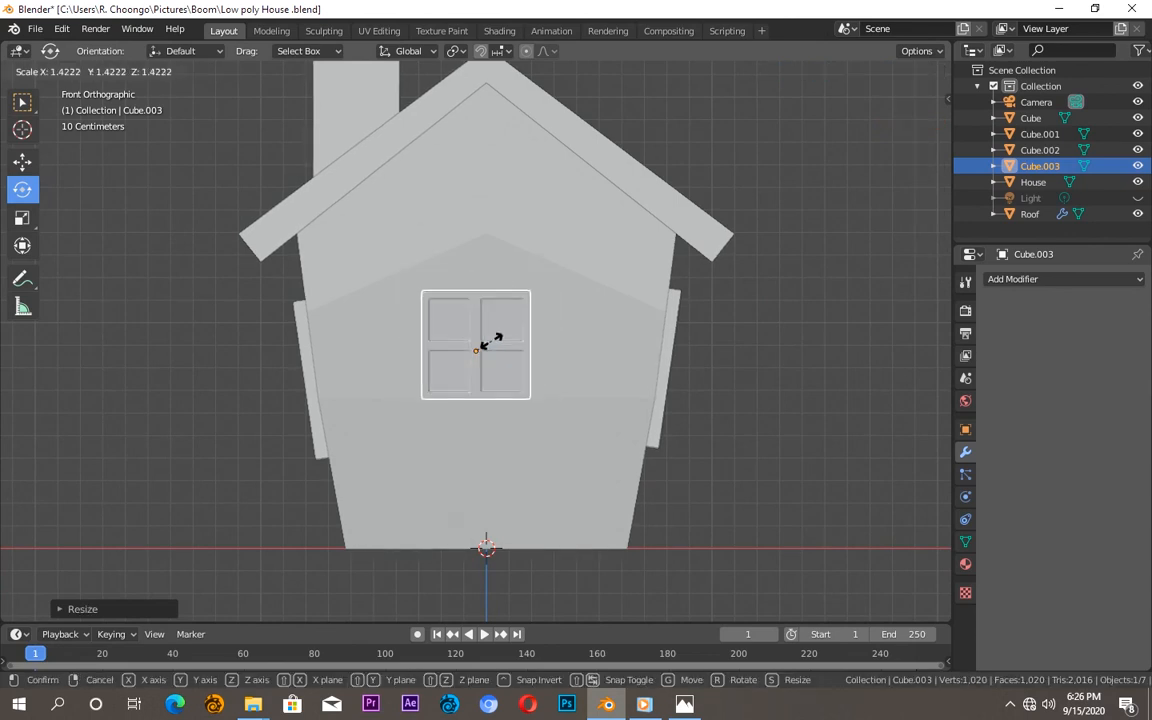
pyautogui.click(490, 342)
pyautogui.press('g')
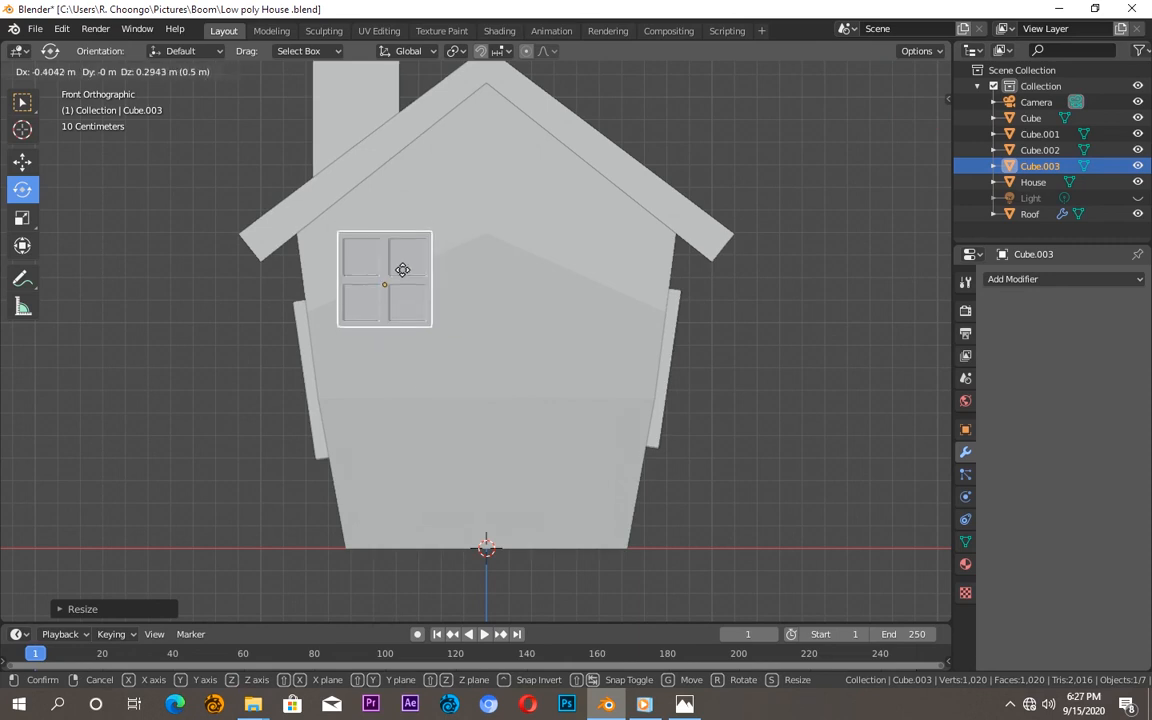
pyautogui.click(425, 277)
pyautogui.press('shift')
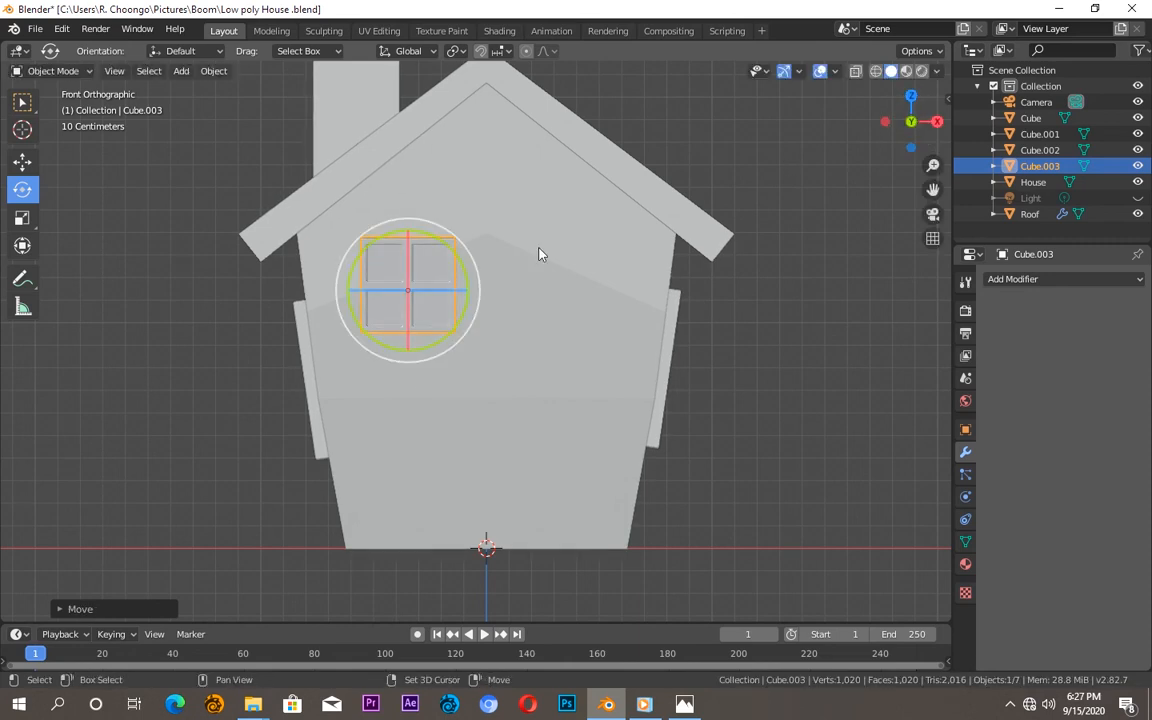
# - Seat the small window against the sloped front wall in the right view, fine-tuning its tilt and position
pyautogui.press('KP_3')
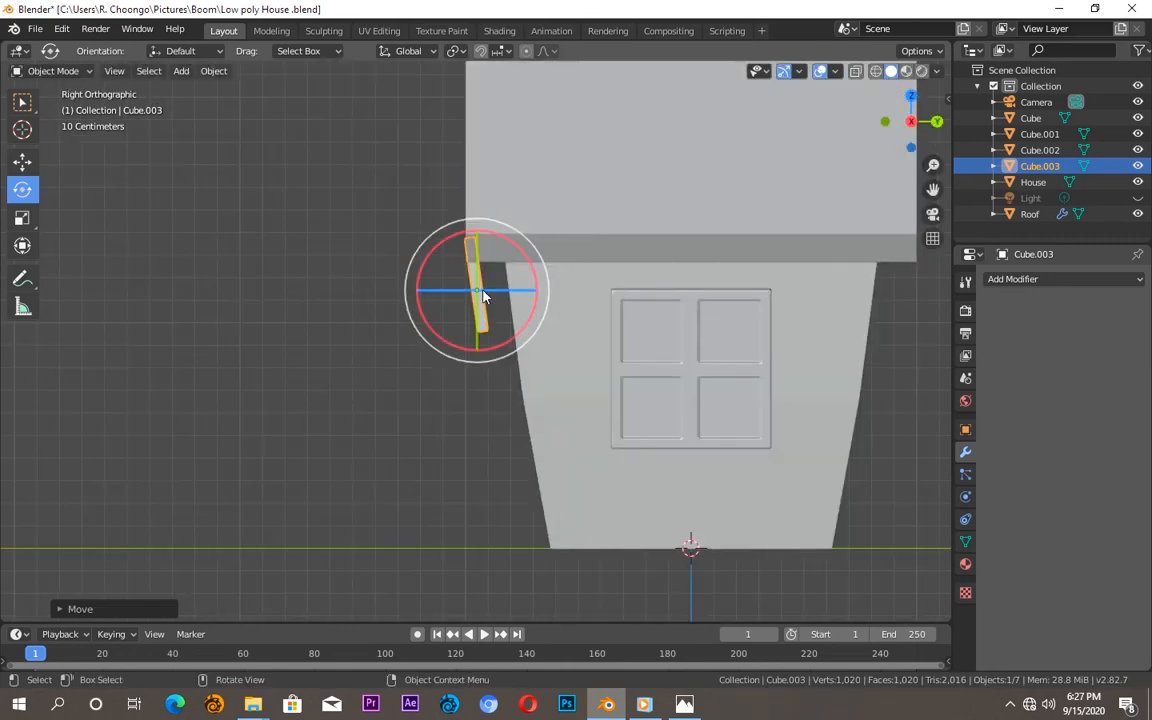
pyautogui.press('g')
pyautogui.click(515, 321)
pyautogui.scroll(4, 520, 325)
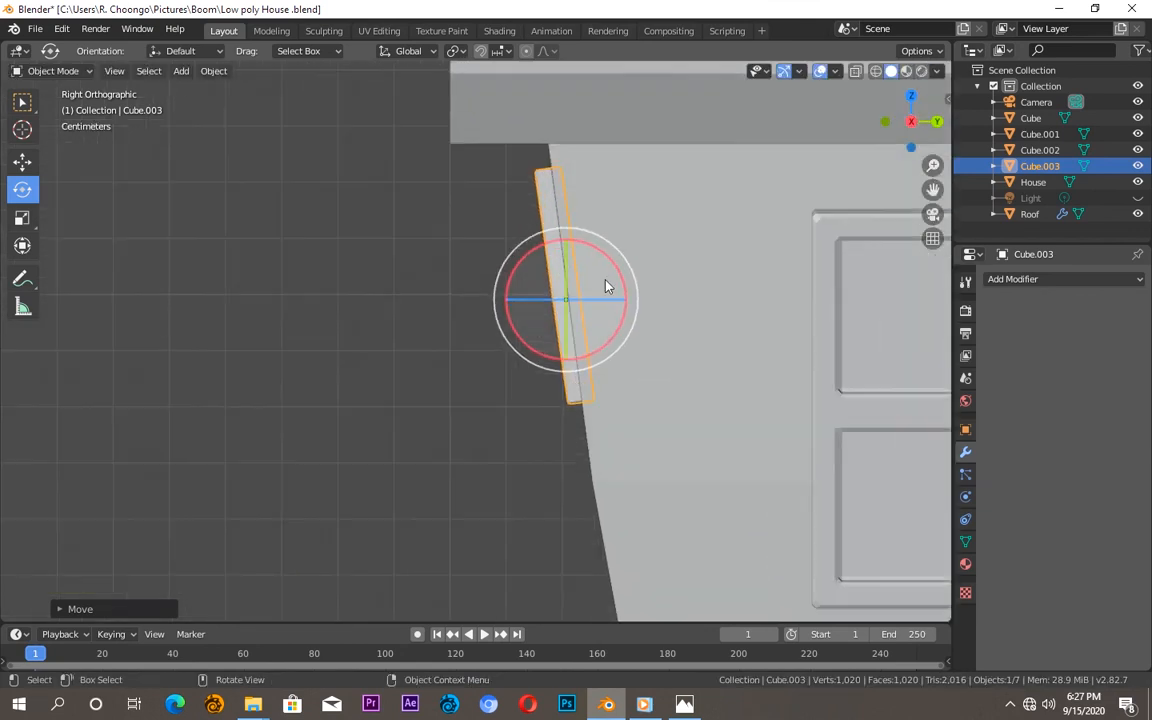
pyautogui.moveTo(586, 243); pyautogui.dragTo(589, 245)
pyautogui.press('g')
pyautogui.click(584, 250)
# - Duplicate the front window, place the copy about 0.69 m along +X beside it, and deselect it
pyautogui.press('KP_1')
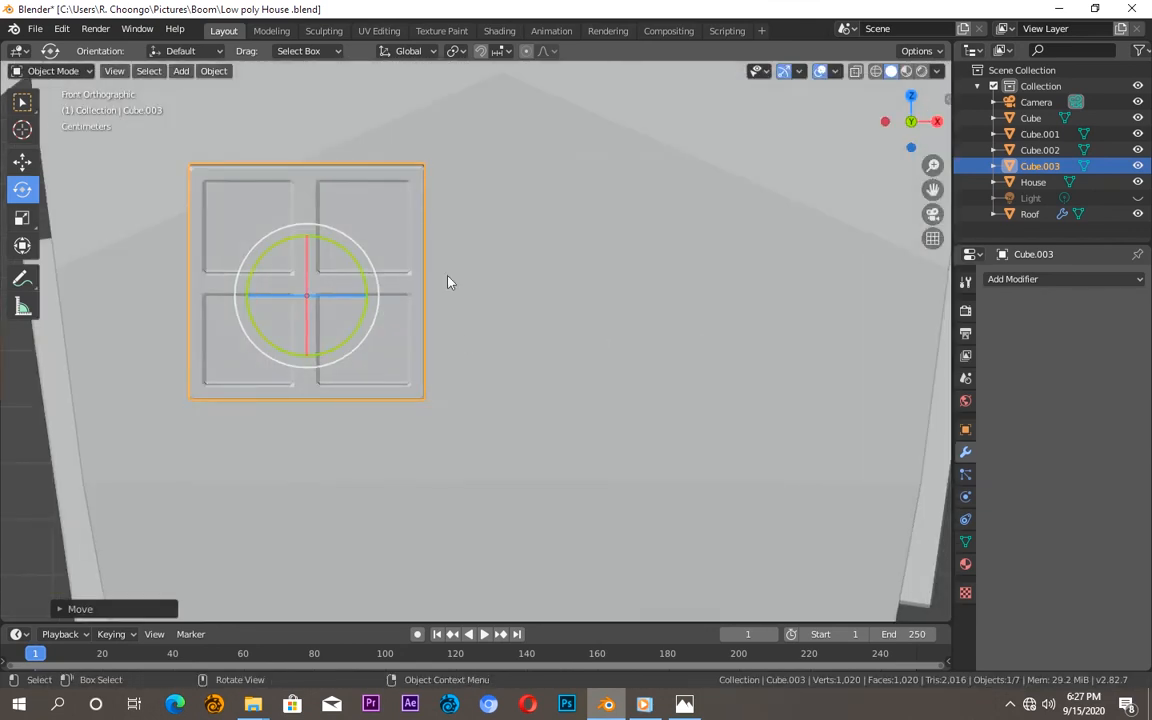
pyautogui.hotkey('shift', 'd')
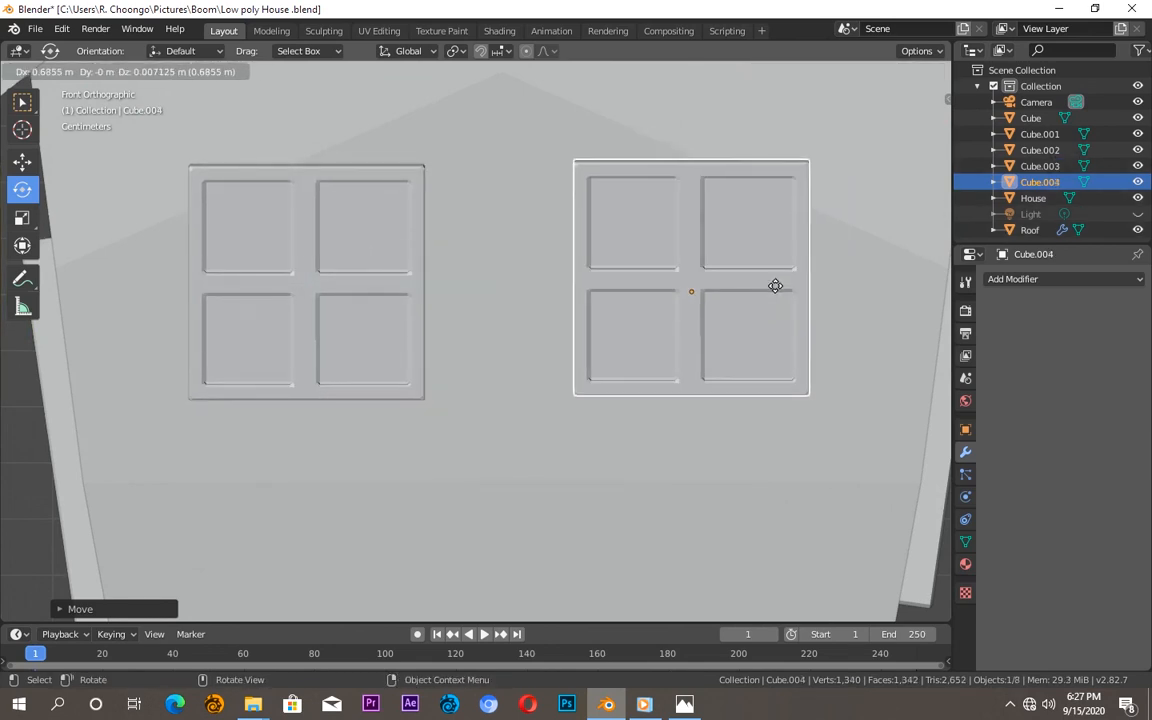
pyautogui.click(776, 286)
pyautogui.scroll(-4, 702, 245)
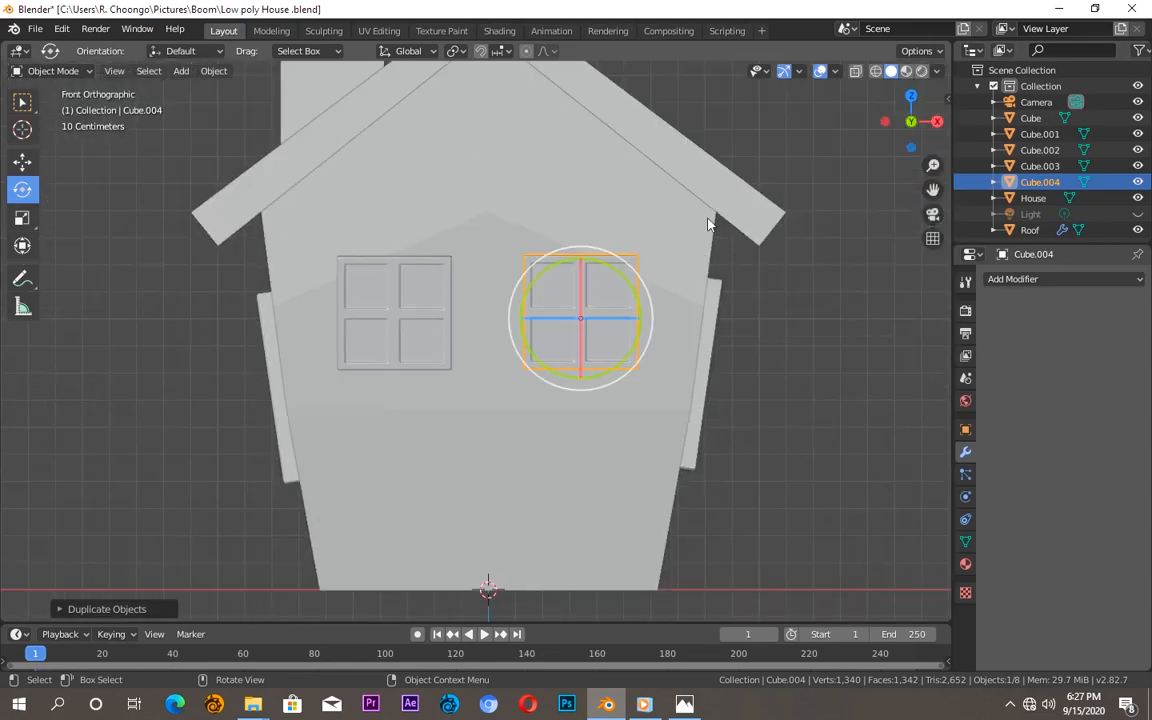
pyautogui.press('KP_5')
pyautogui.moveTo(911, 122); pyautogui.dragTo(779, 350)
pyautogui.click(702, 428)
pyautogui.scroll(-2, 651, 294)
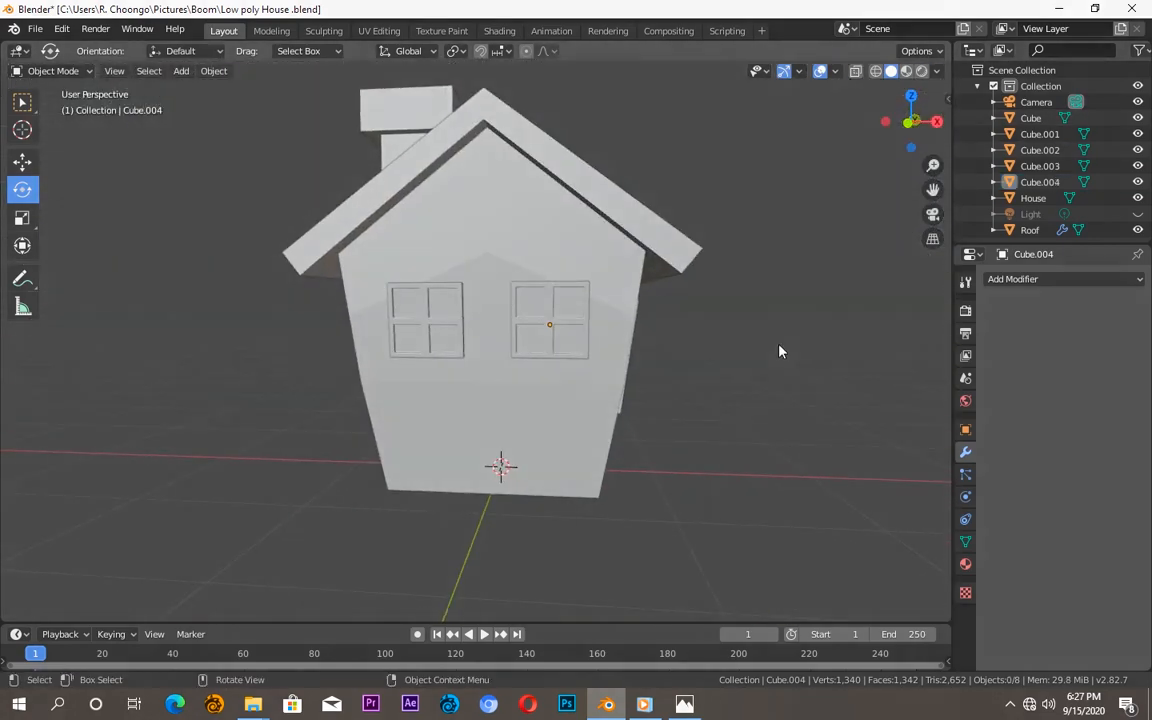